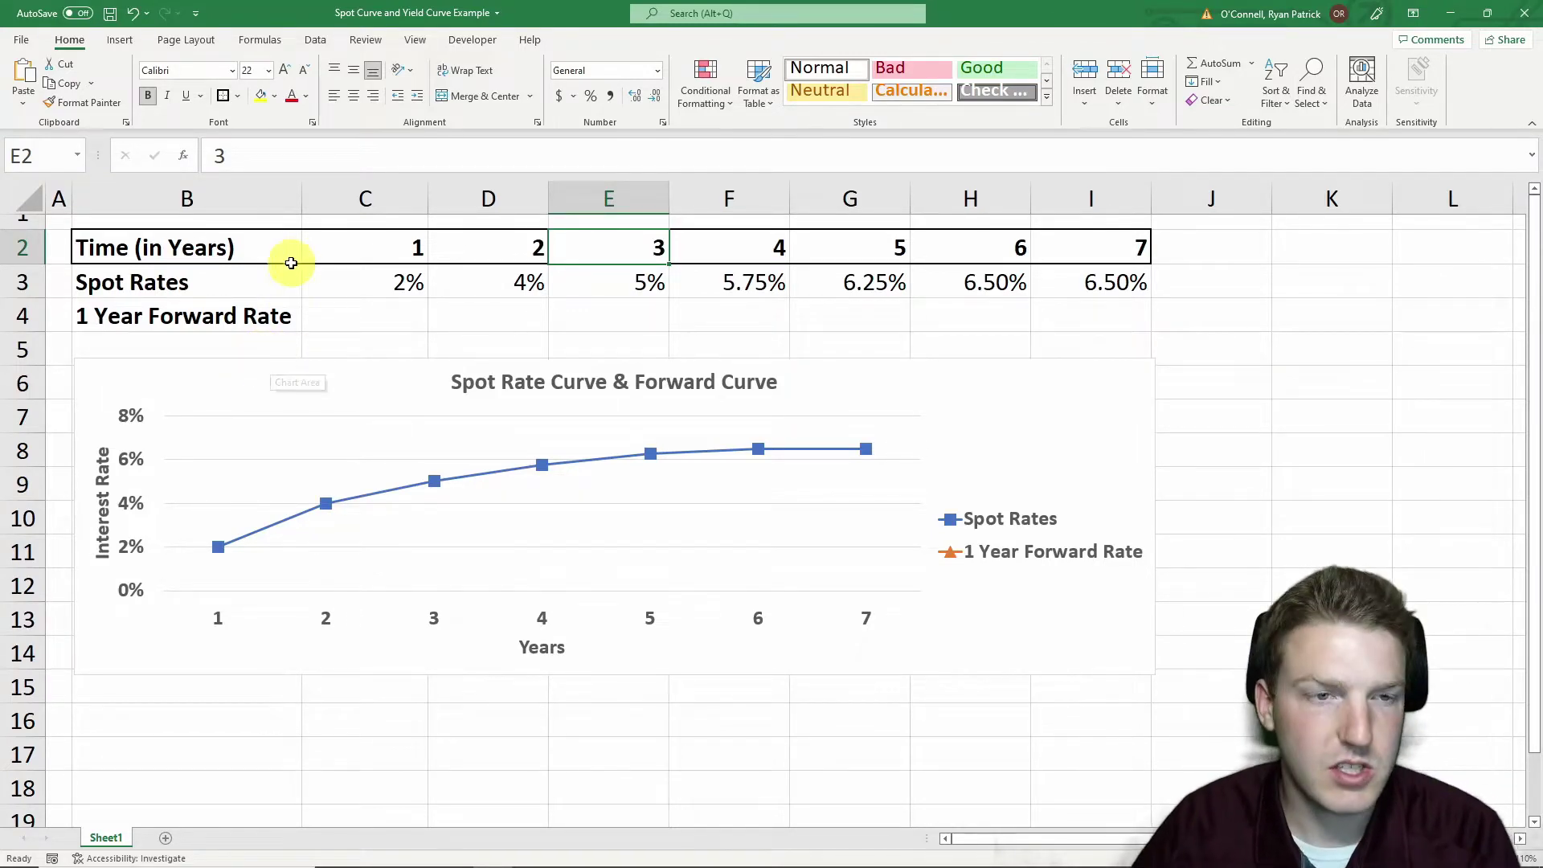
# Walk through the time, spot rate and empty forward rate rows of the table.
pyautogui.click(253, 254)
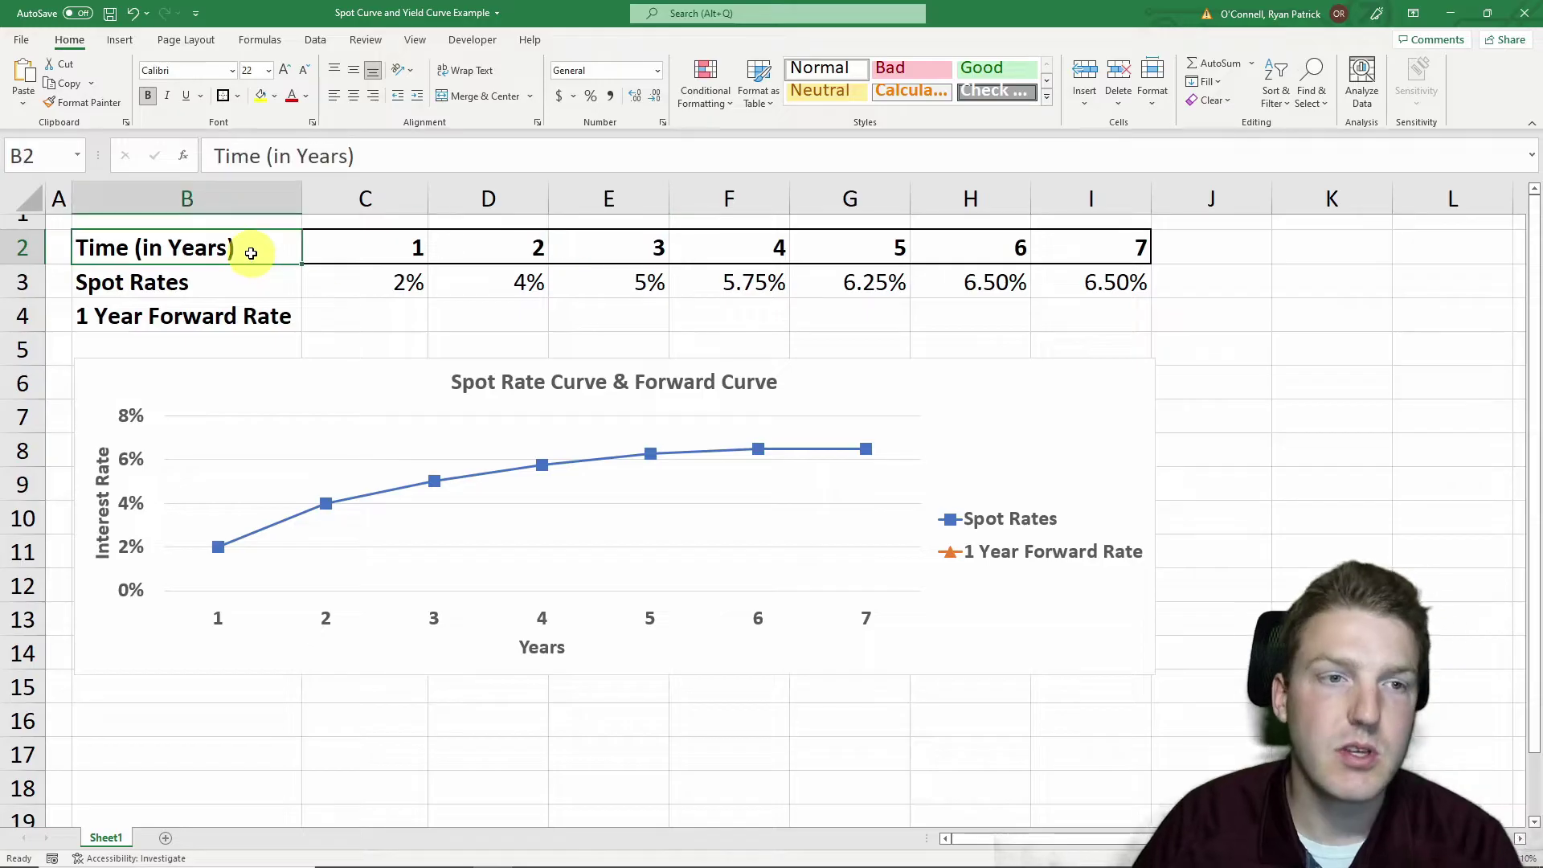
pyautogui.click(406, 245)
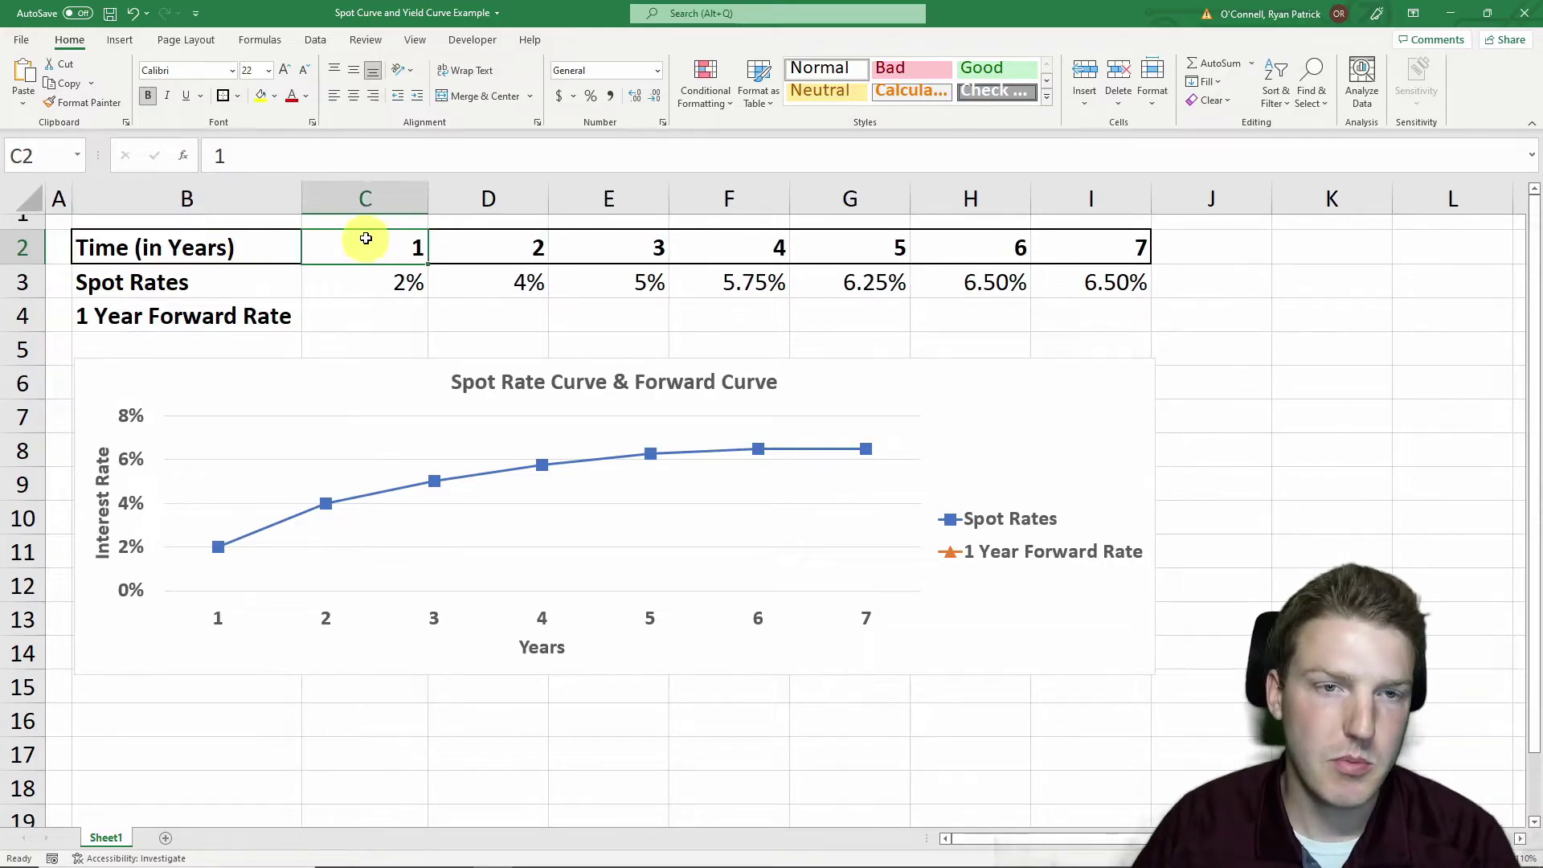
pyautogui.click(535, 248)
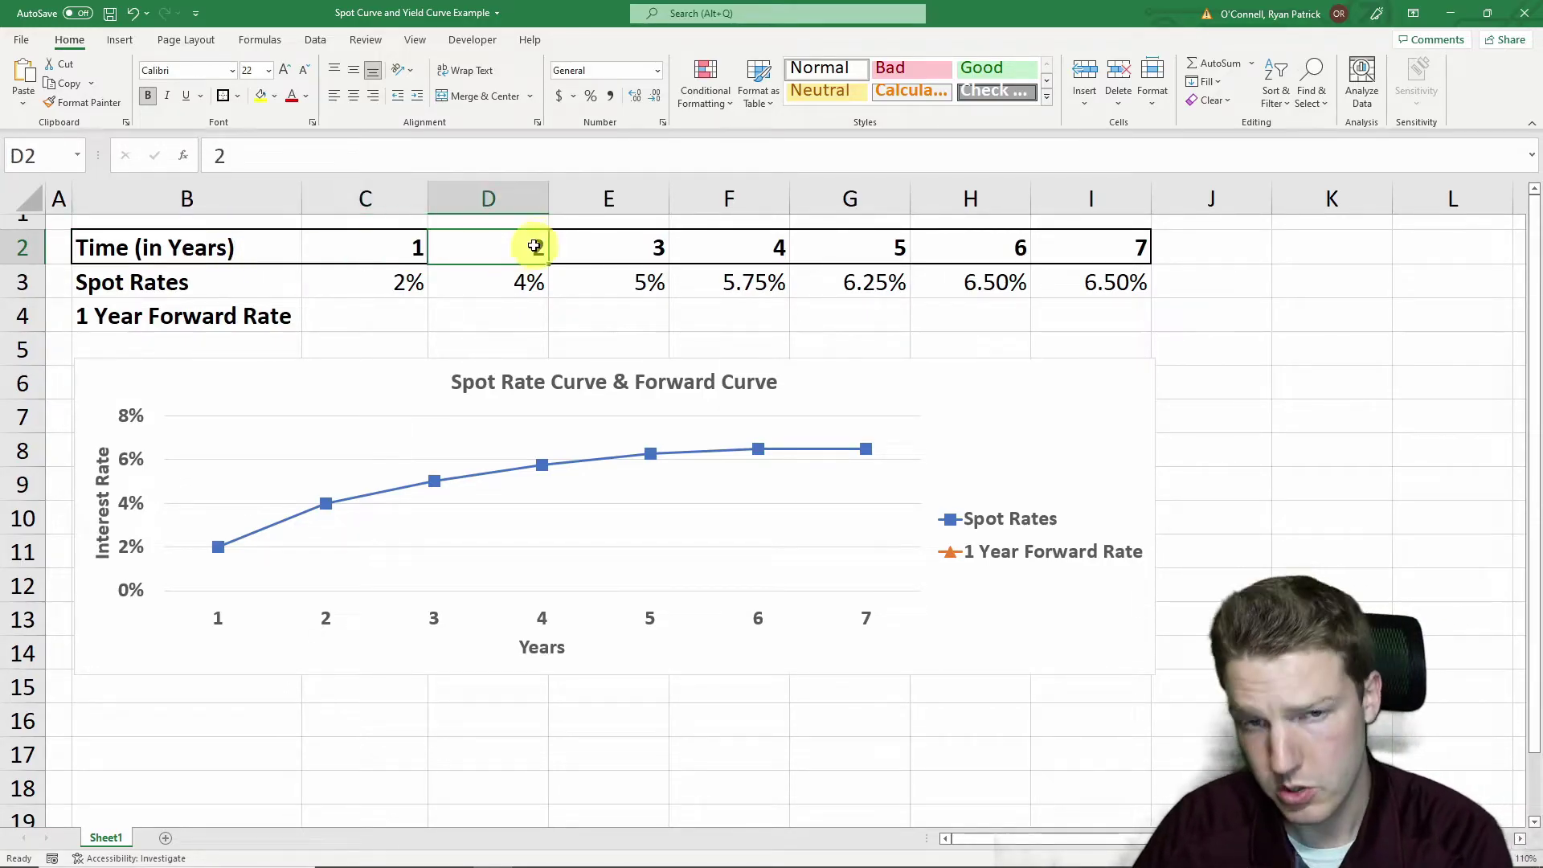
pyautogui.click(645, 248)
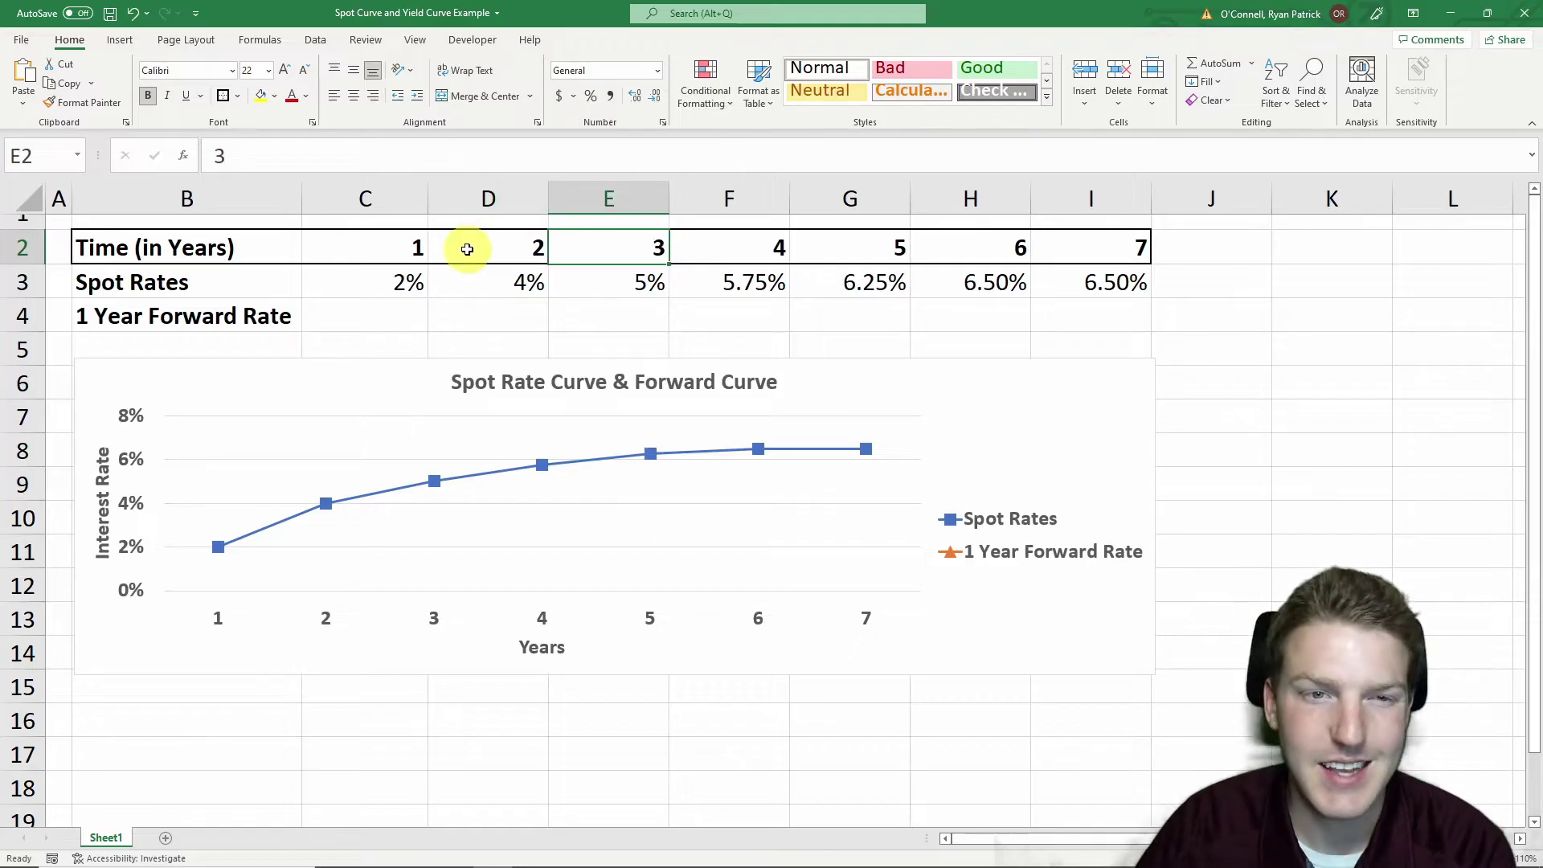
pyautogui.click(198, 284)
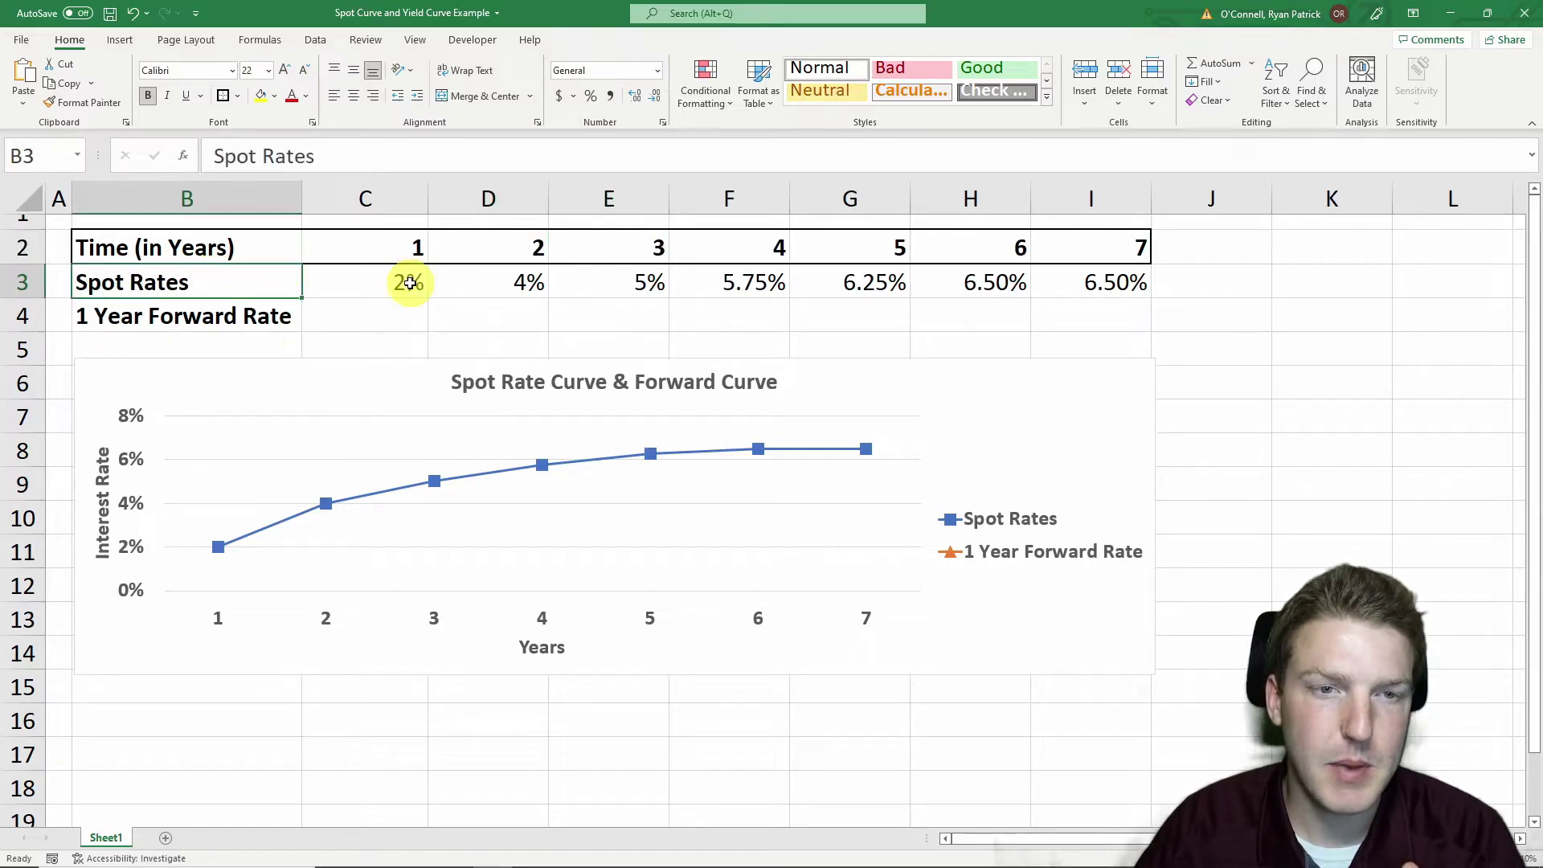
pyautogui.click(406, 283)
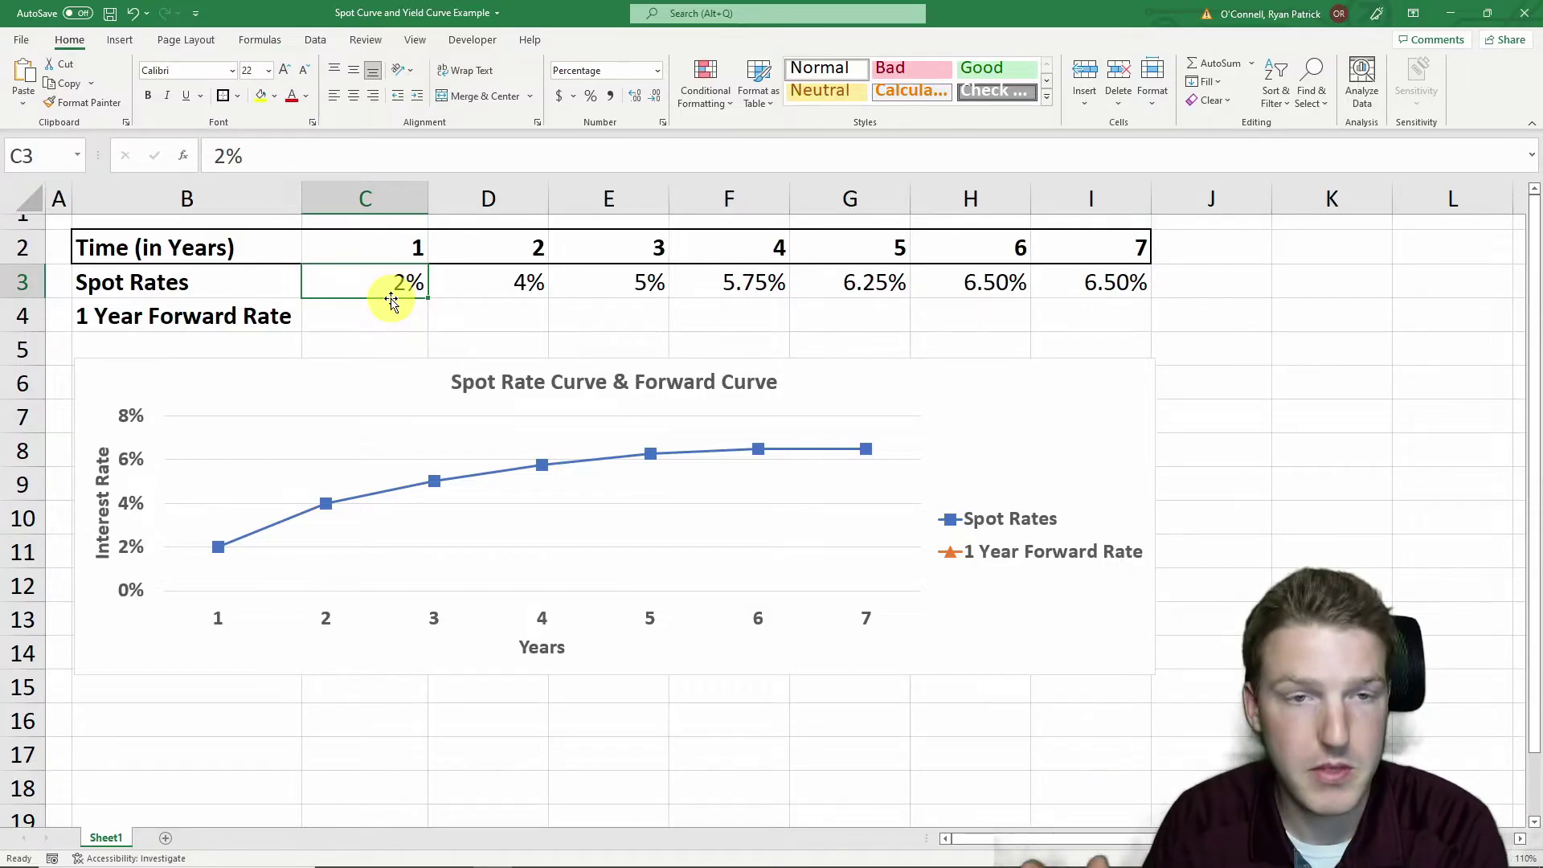
pyautogui.click(506, 281)
pyautogui.click(494, 329)
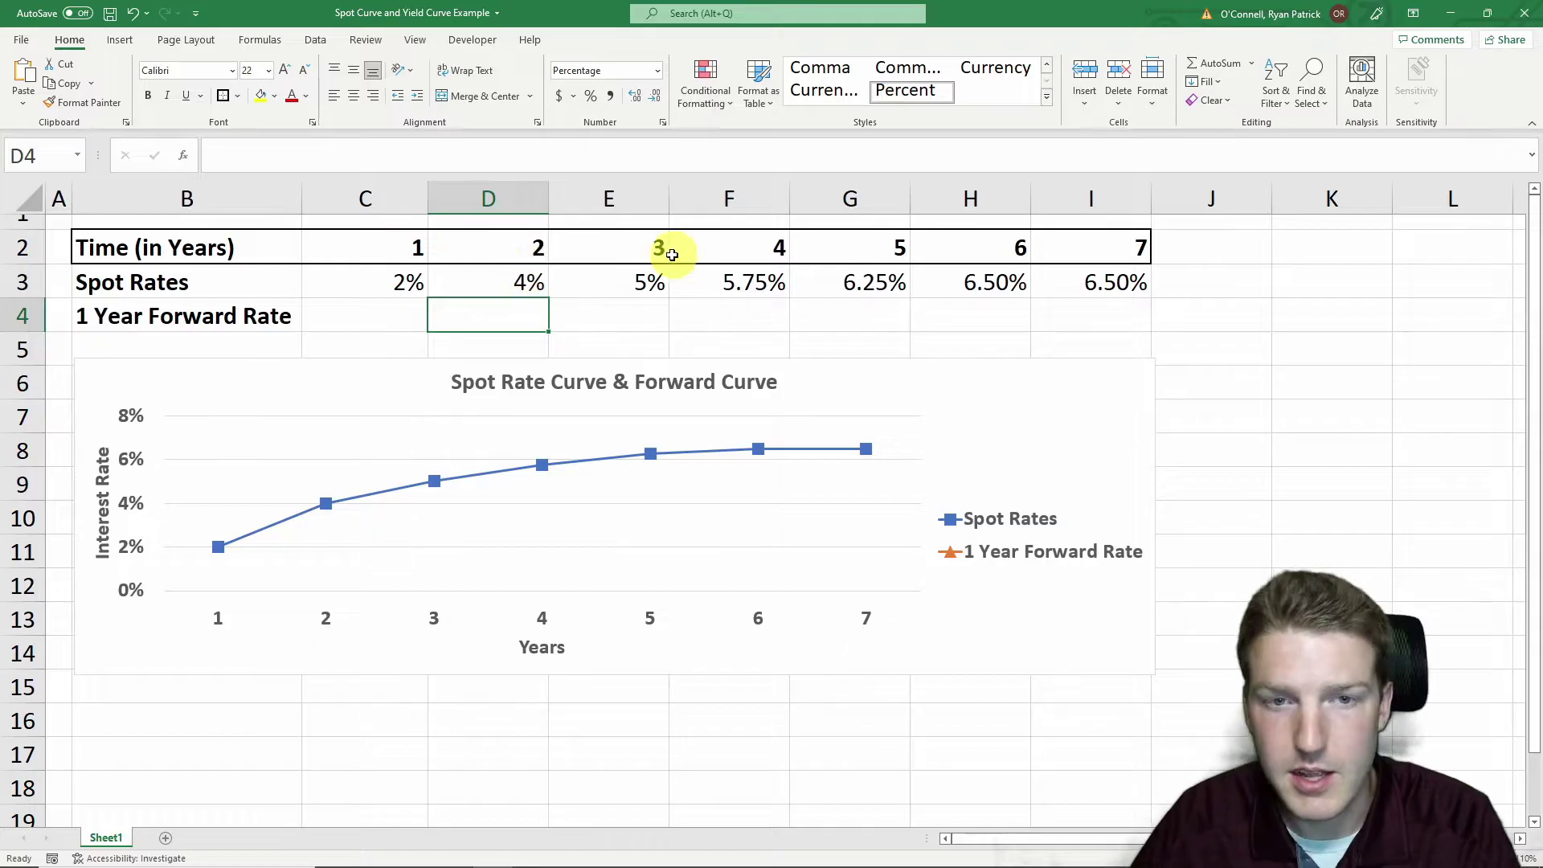
pyautogui.moveTo(615, 280); pyautogui.dragTo(1133, 255)
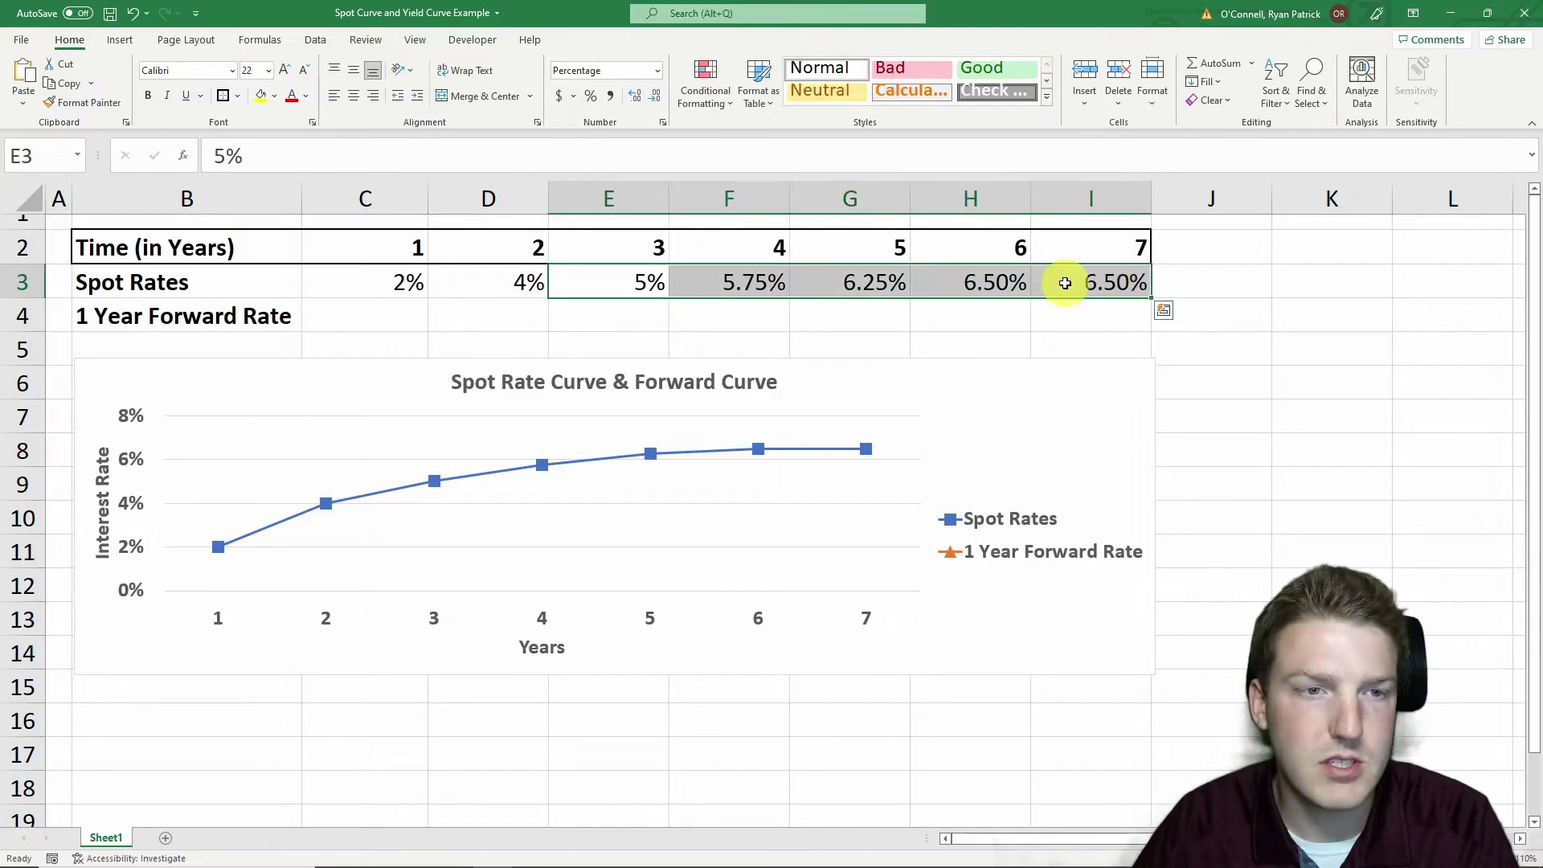
pyautogui.click(415, 327)
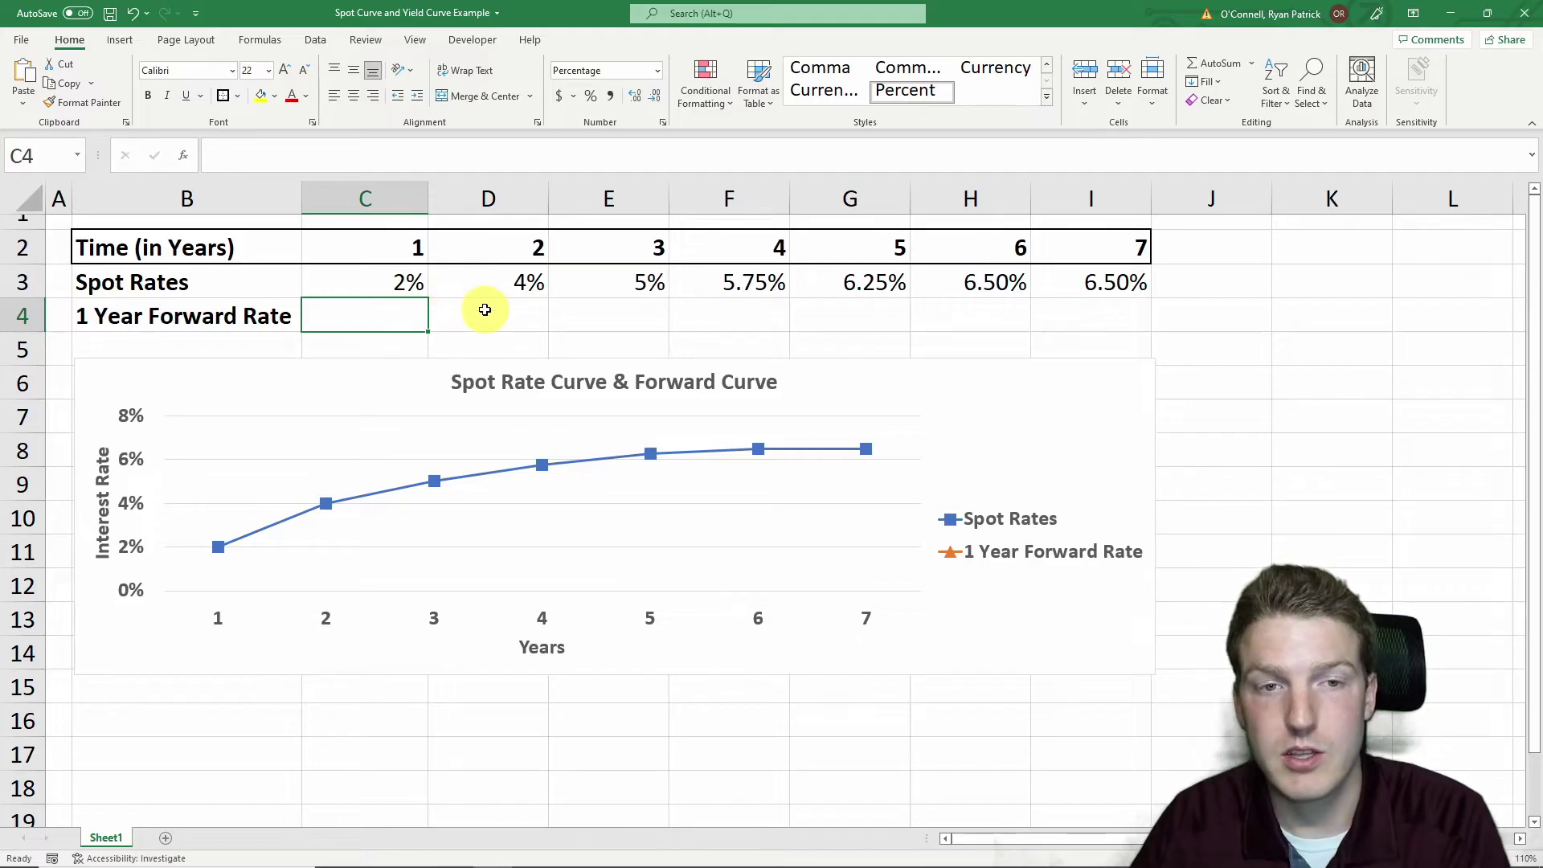
pyautogui.click(502, 254)
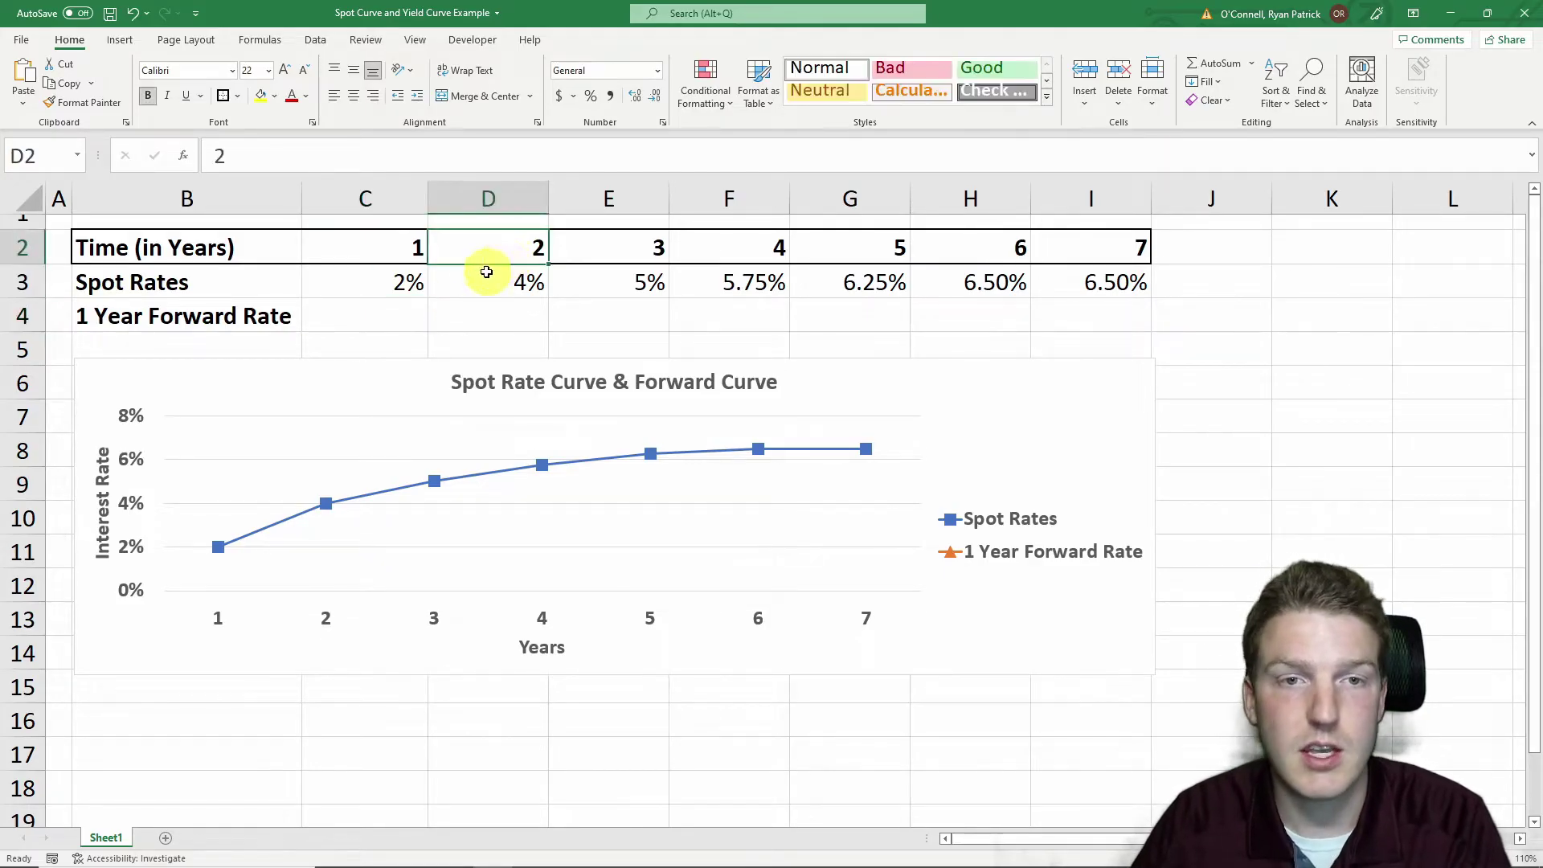
# Set the year 1 forward rate in C4 to =C3, giving 2.00%.
pyautogui.click(400, 320)
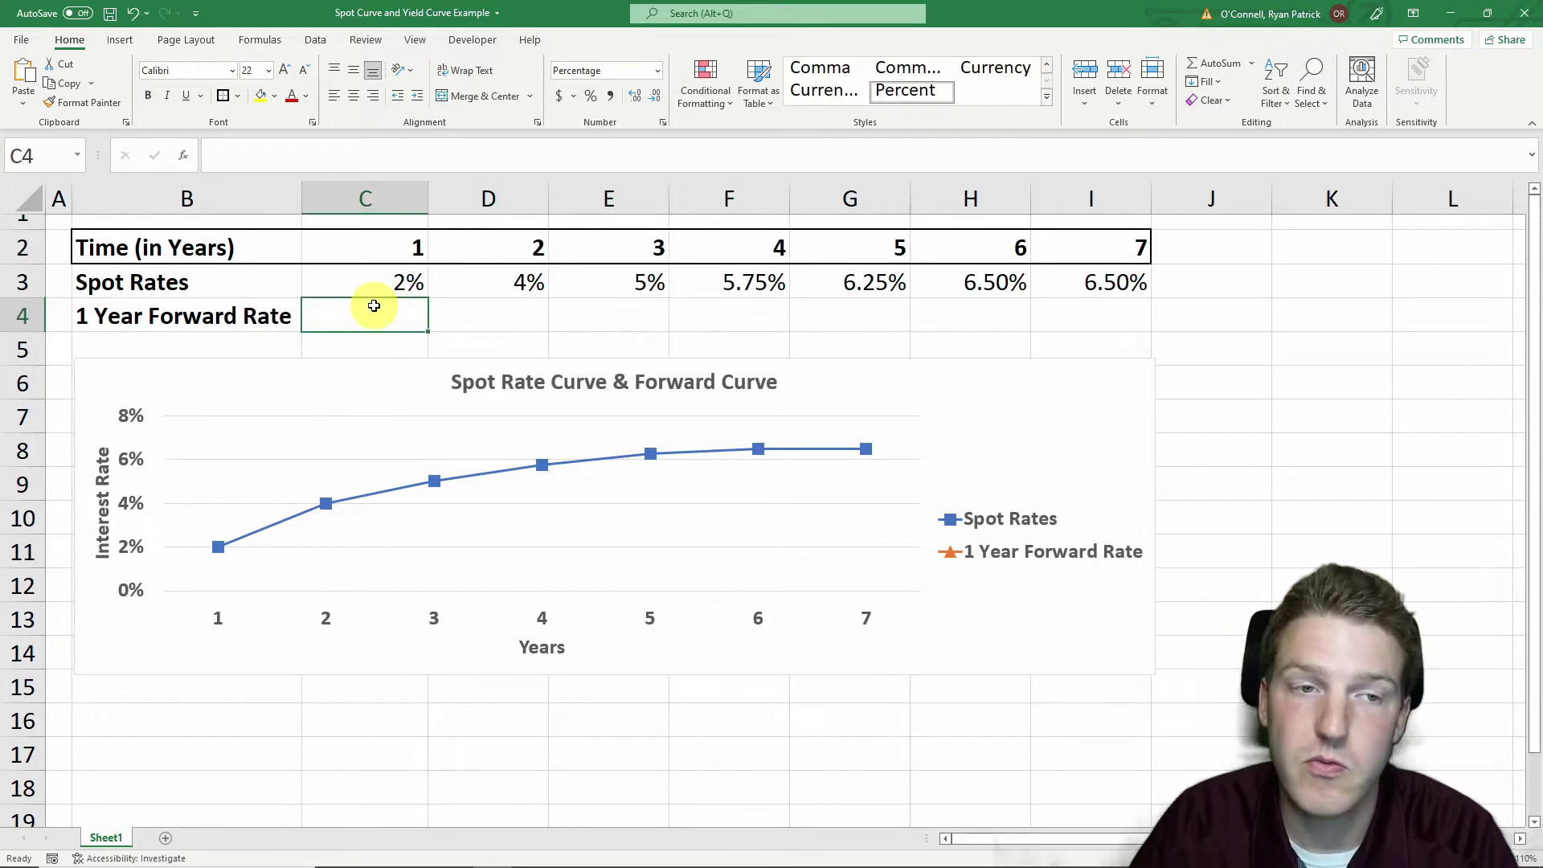
pyautogui.write('=')
pyautogui.click(389, 279)
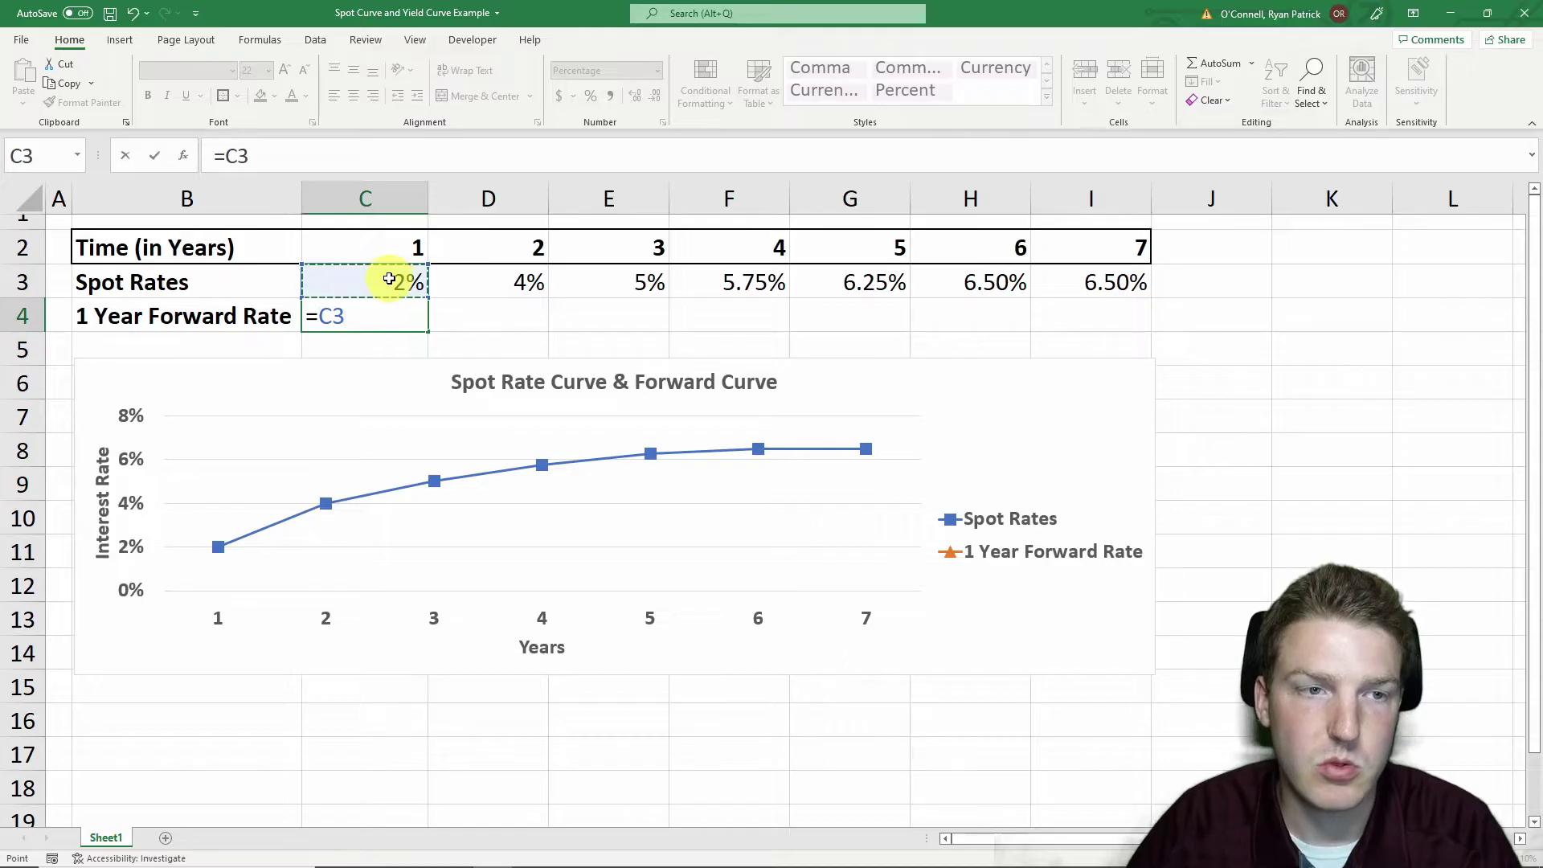
pyautogui.press('Return')
# Enter =((1+D3)^D2)/((1+C3)^C2)-1 in D4 for a 6.04% year 2 forward rate.
pyautogui.click(477, 308)
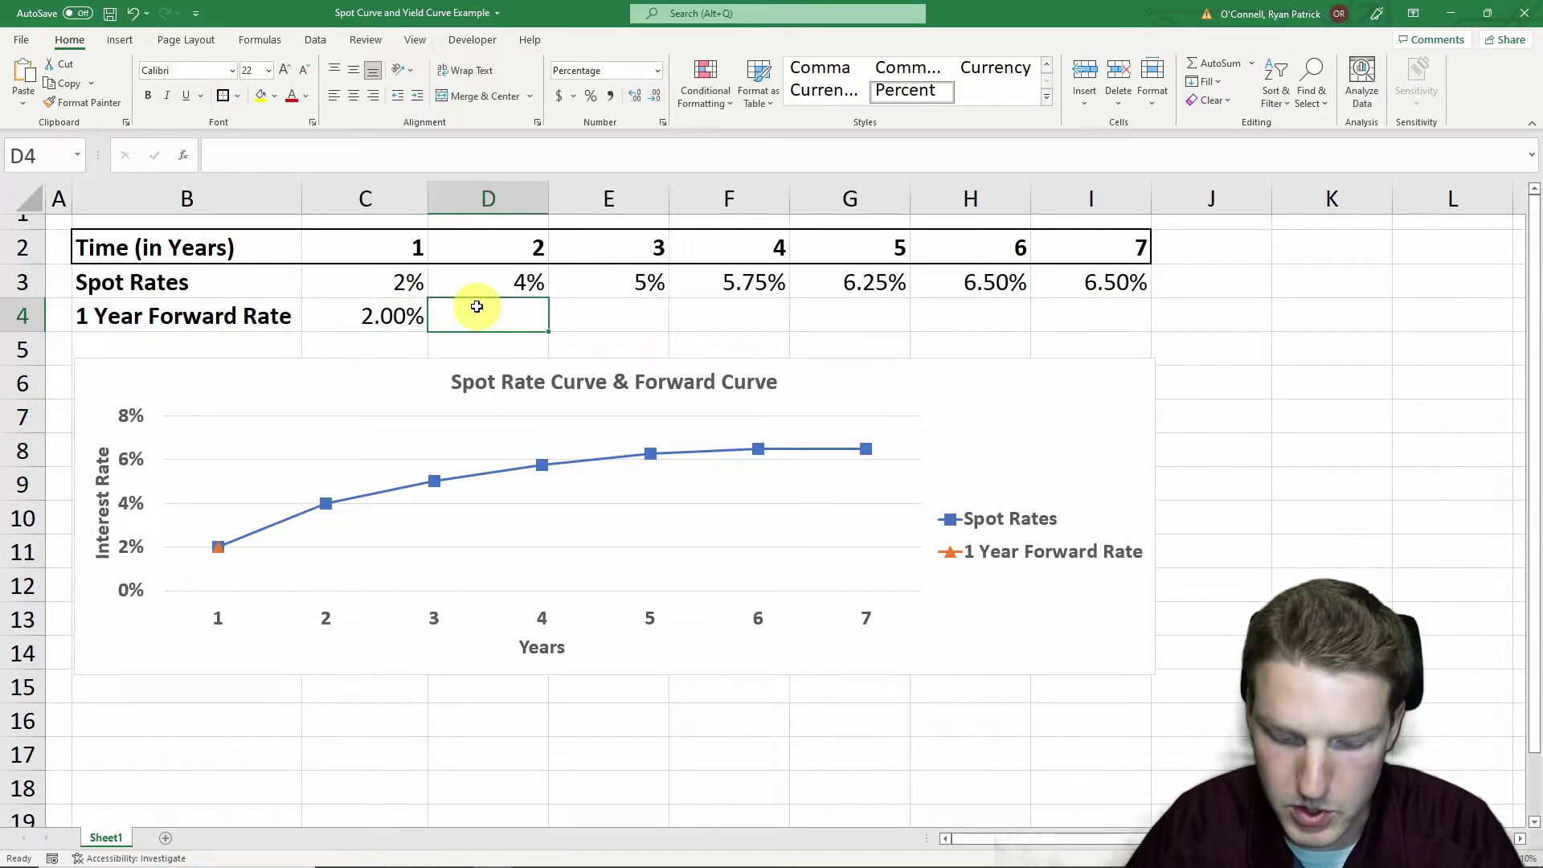
pyautogui.write('=((')
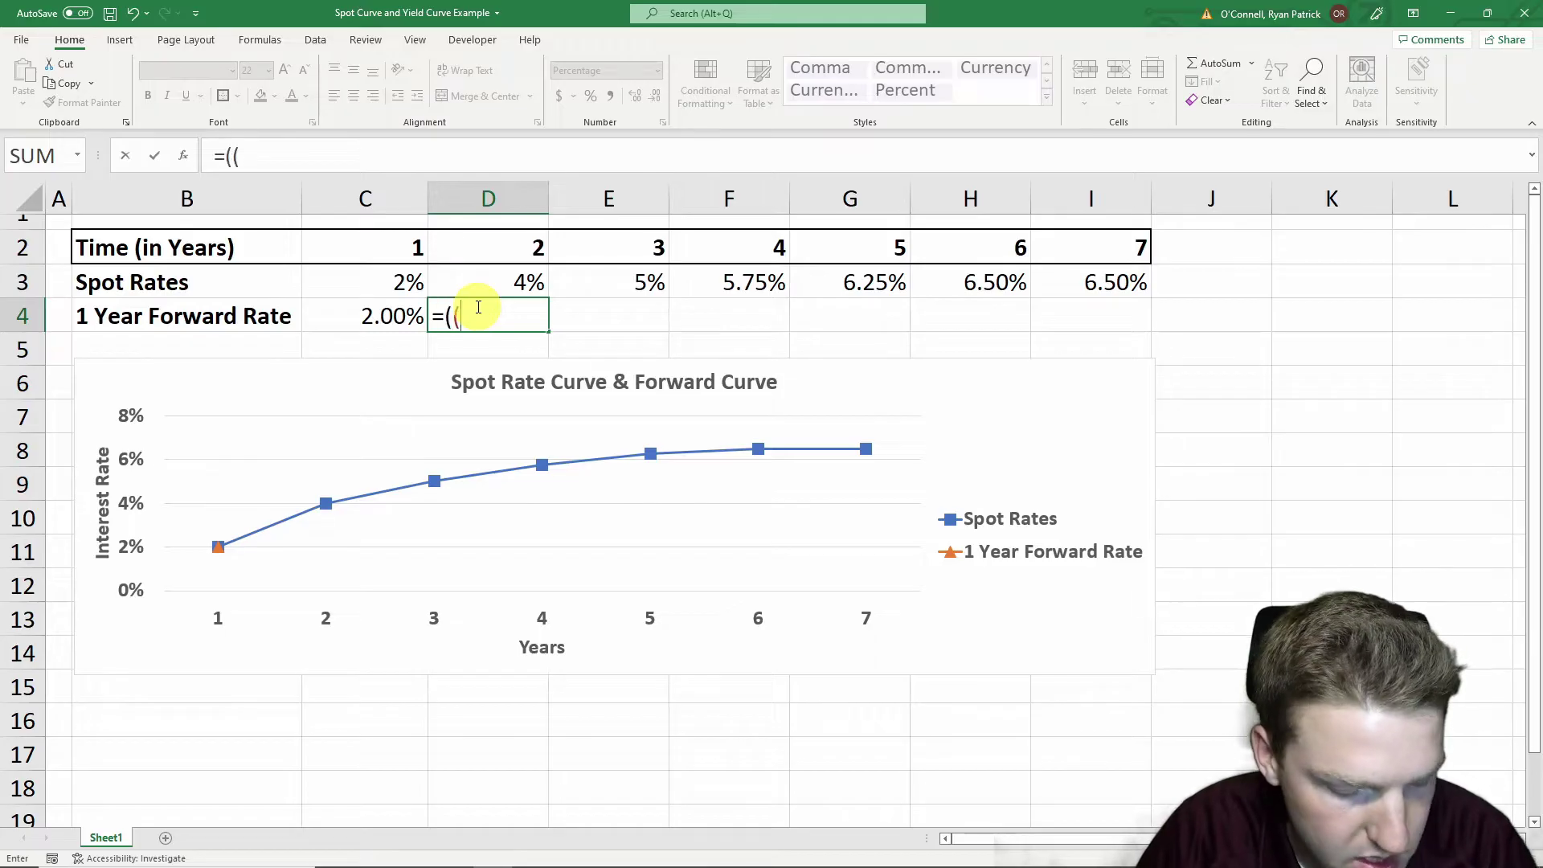
pyautogui.write('1+')
pyautogui.click(513, 283)
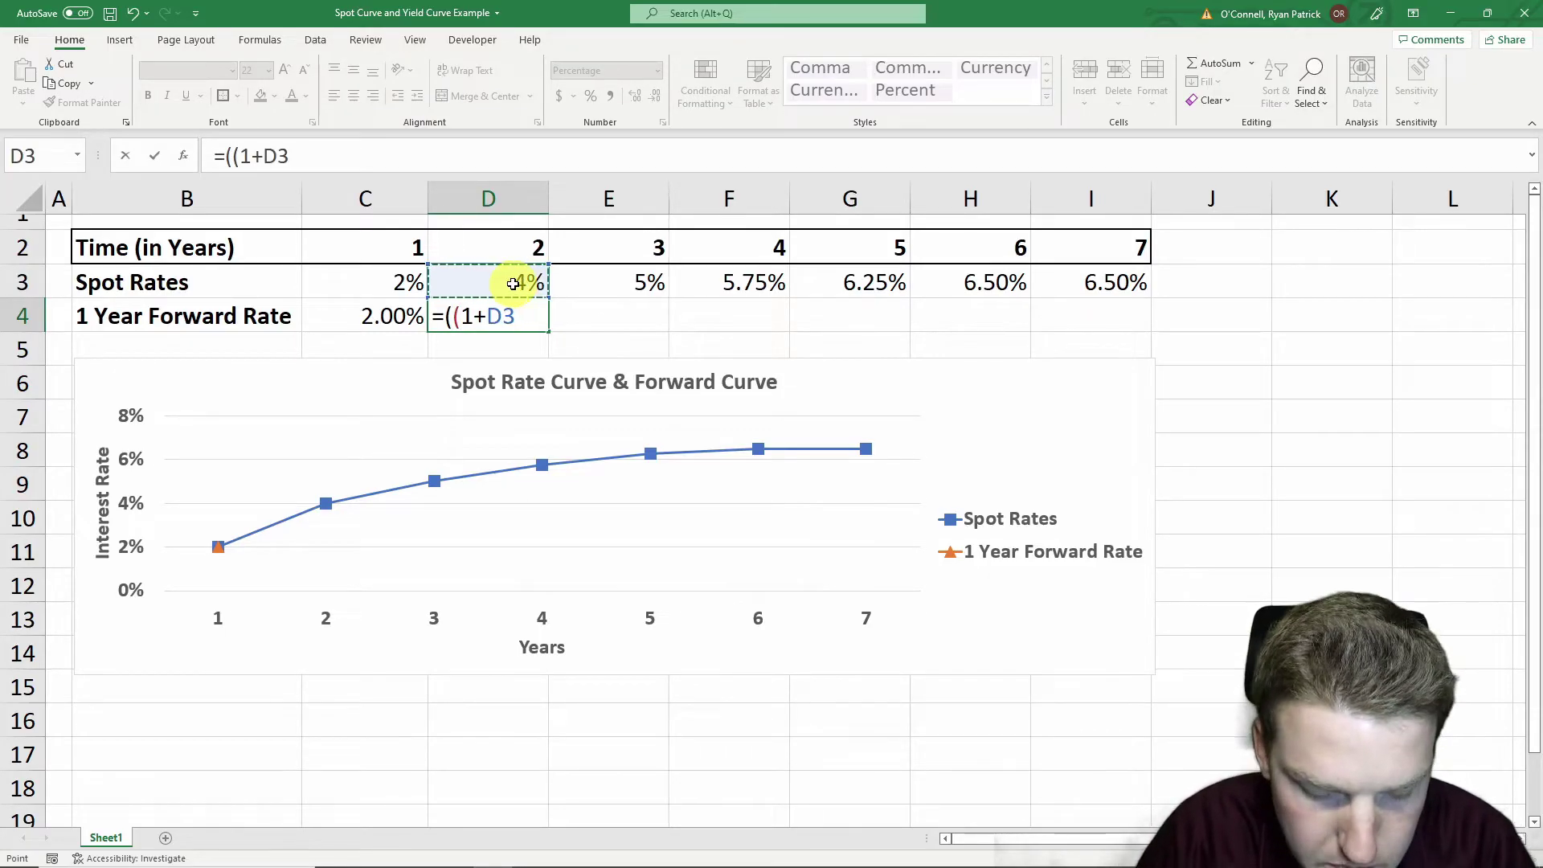
pyautogui.write(')^')
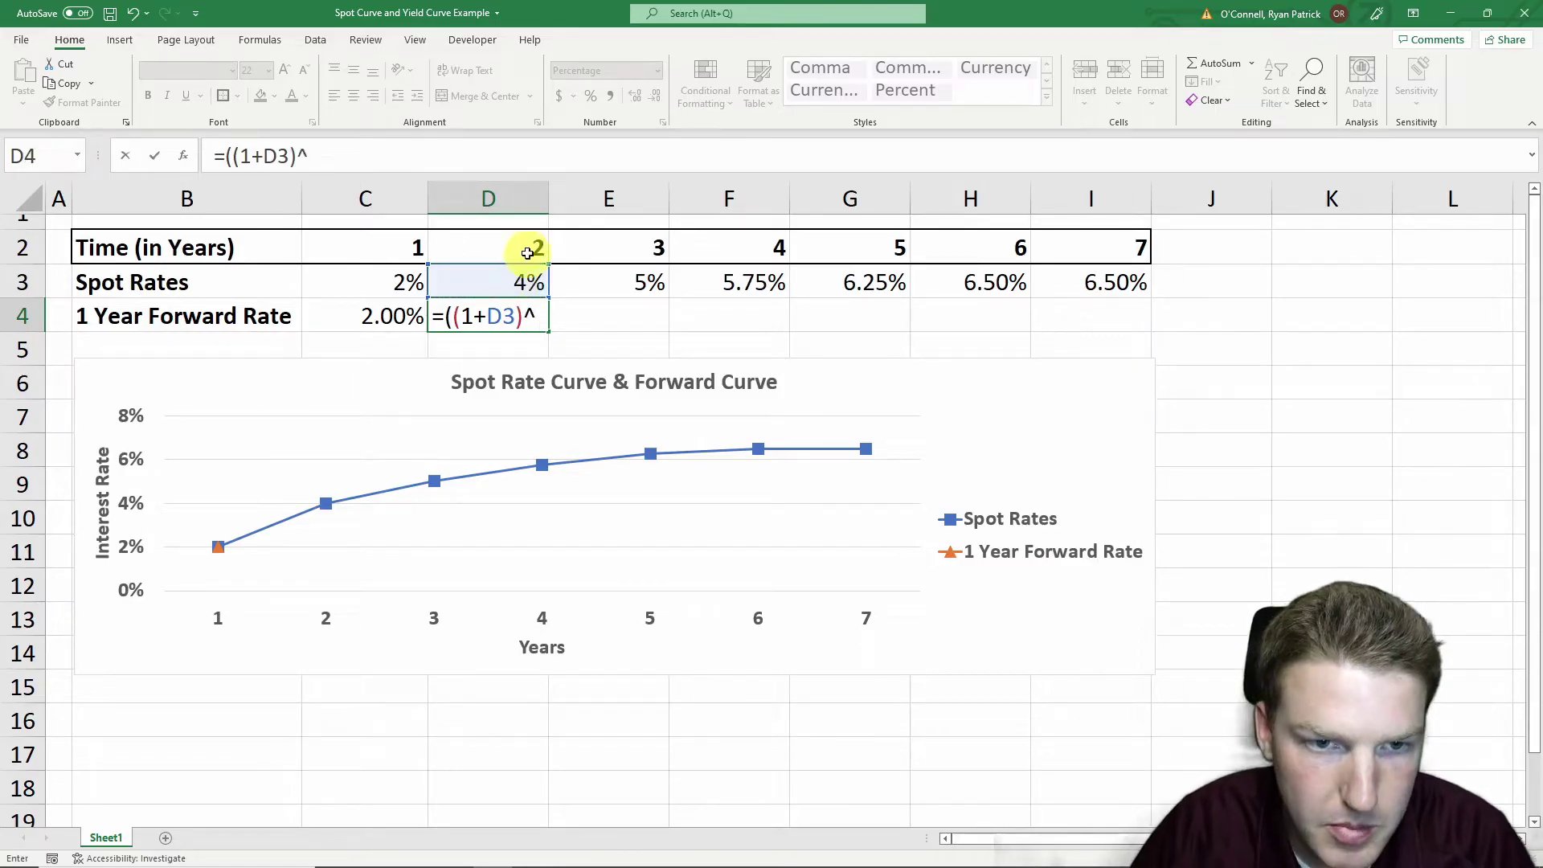
pyautogui.click(523, 249)
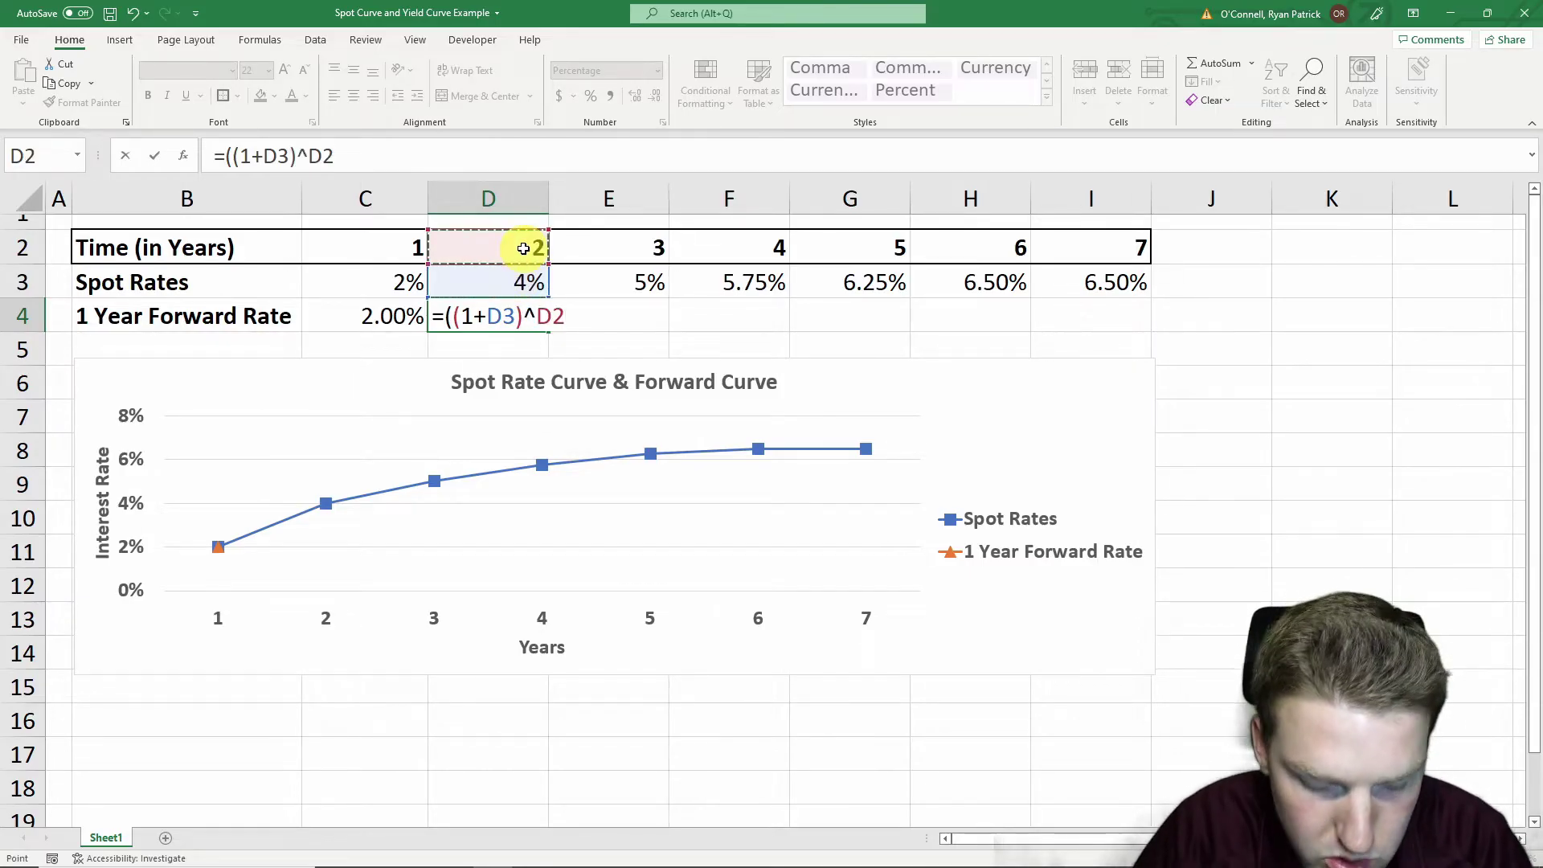
pyautogui.write(')/((1+')
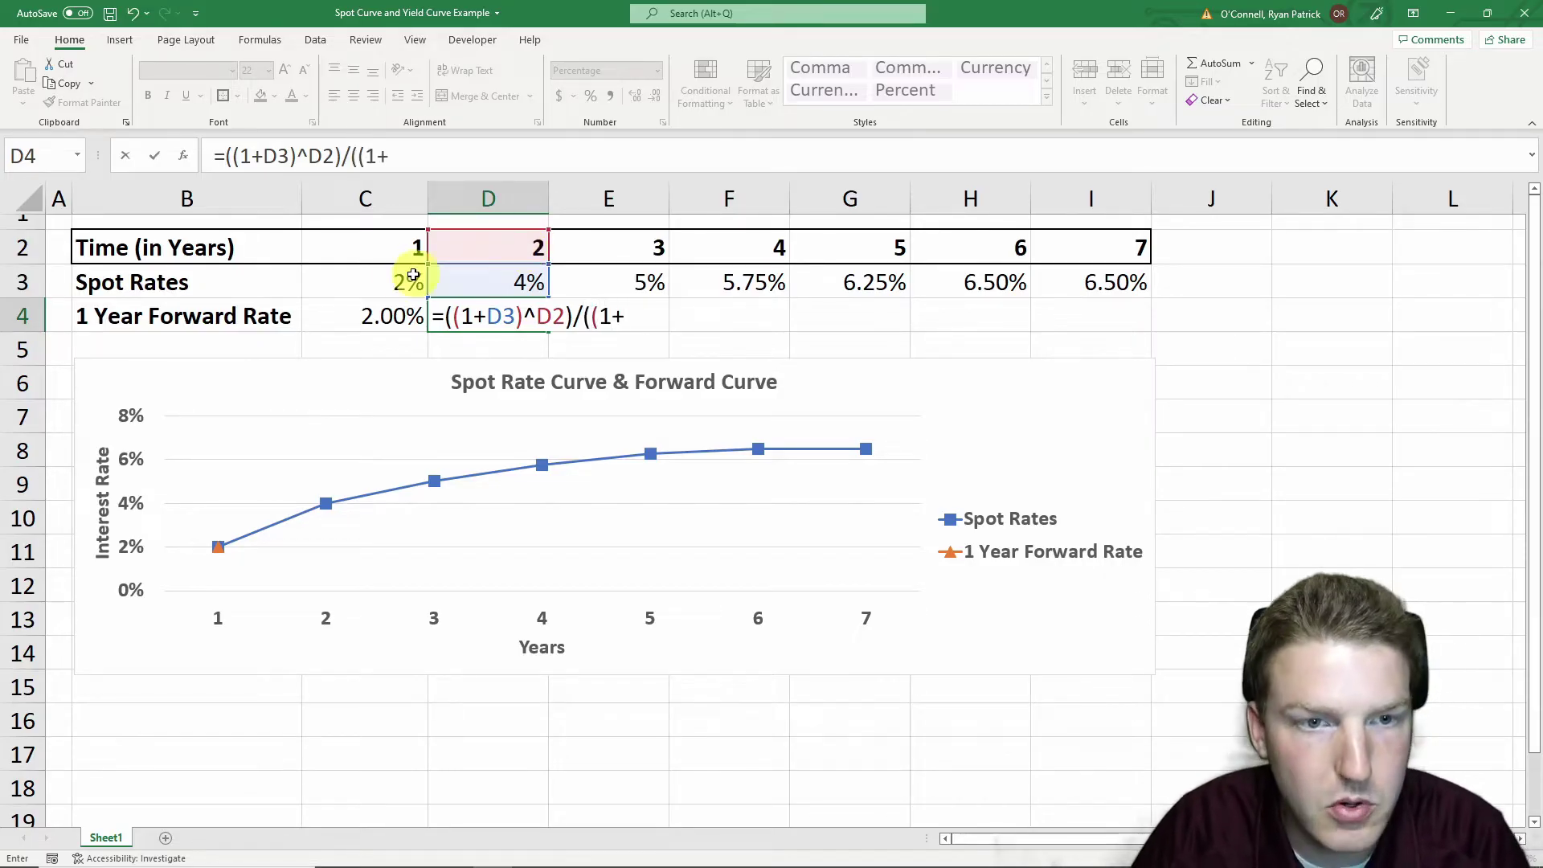
pyautogui.click(382, 281)
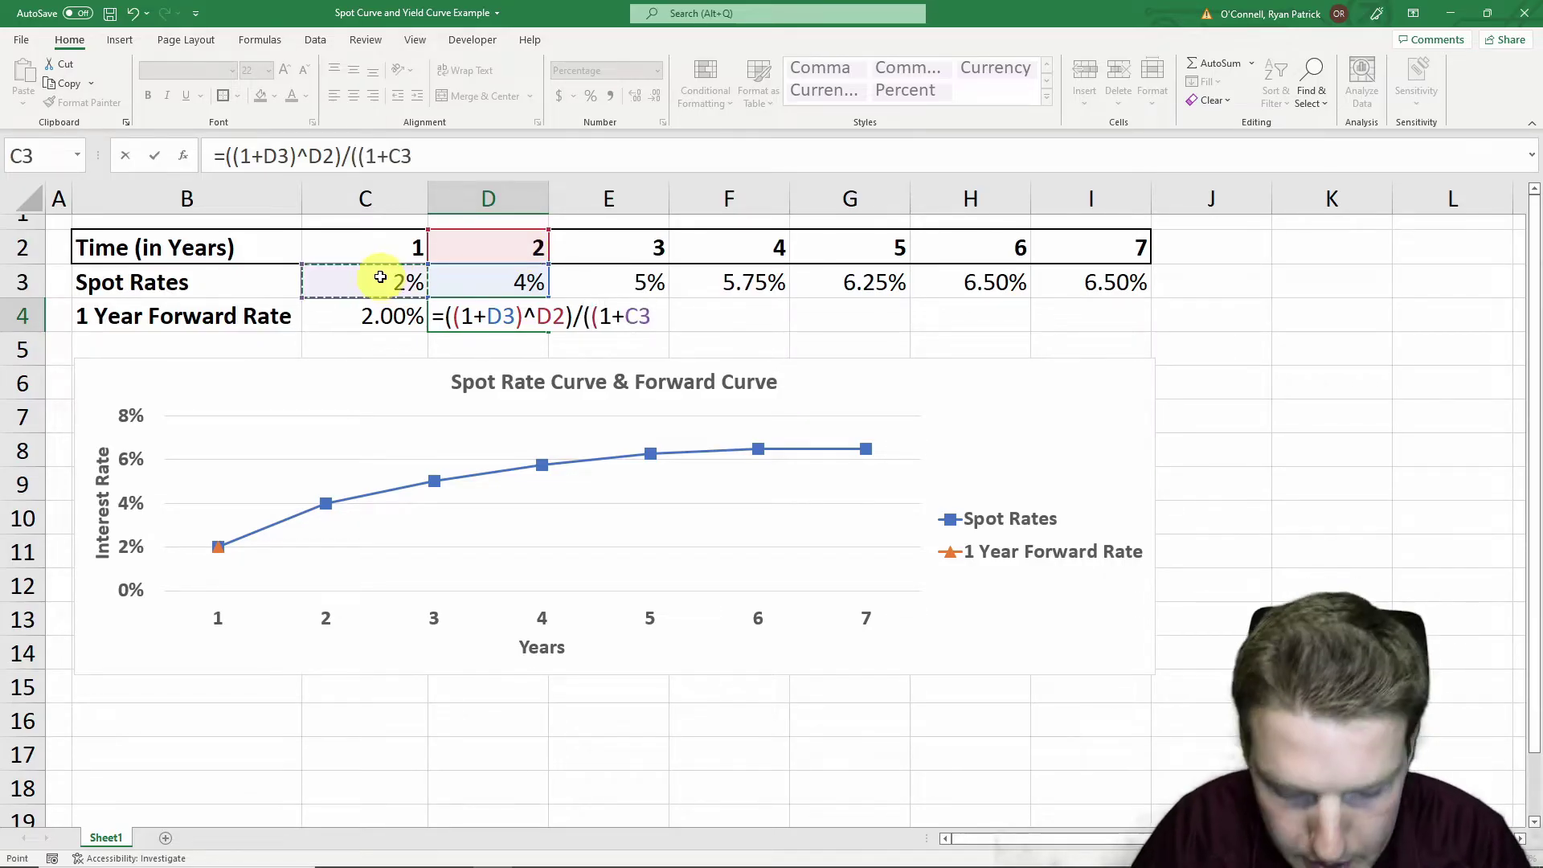
pyautogui.write(')^')
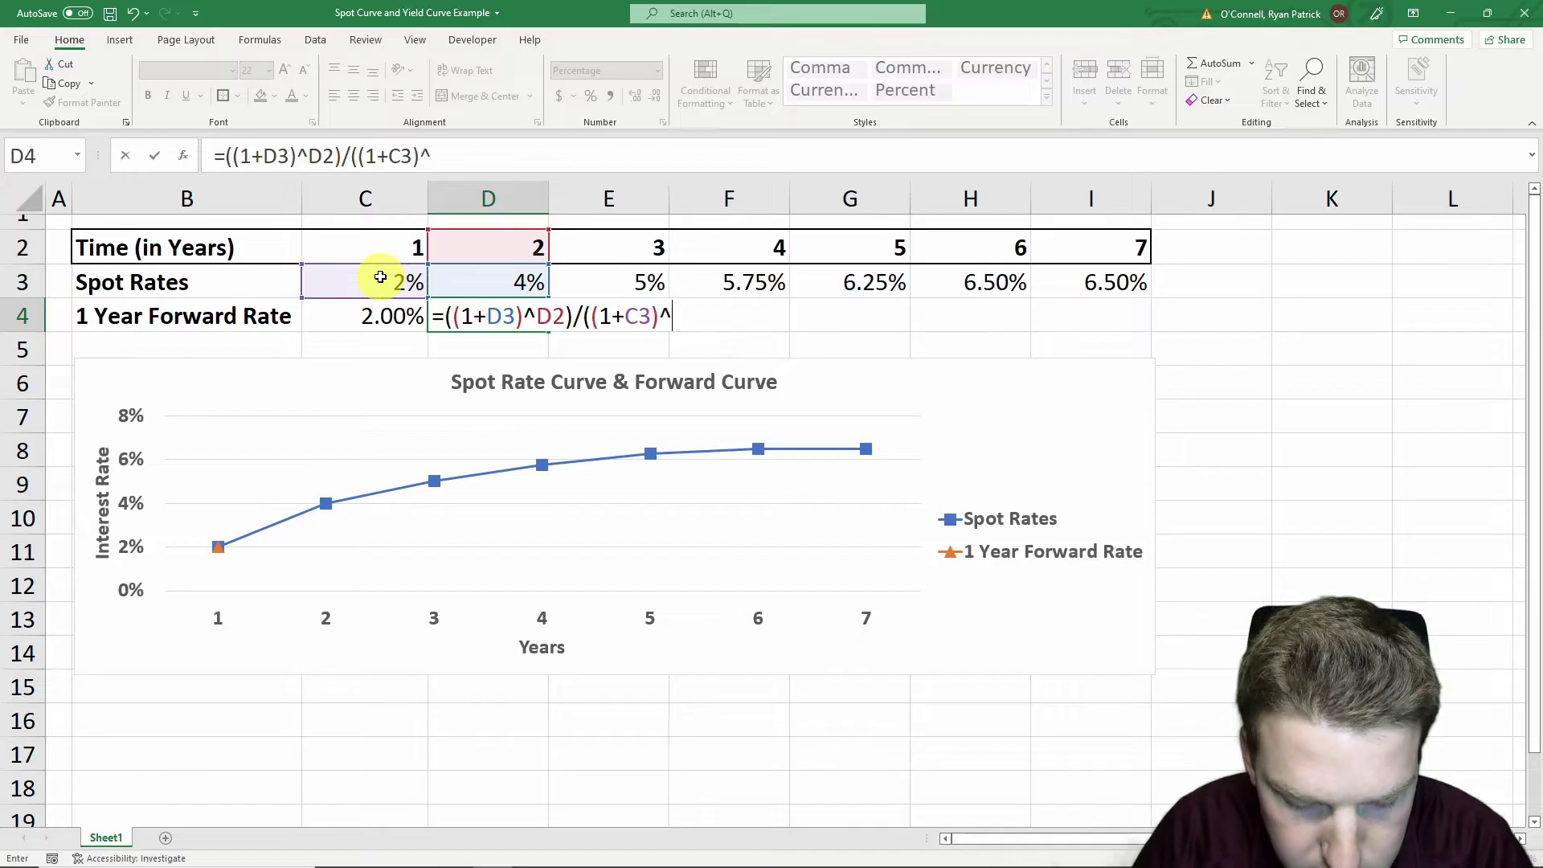
pyautogui.click(360, 251)
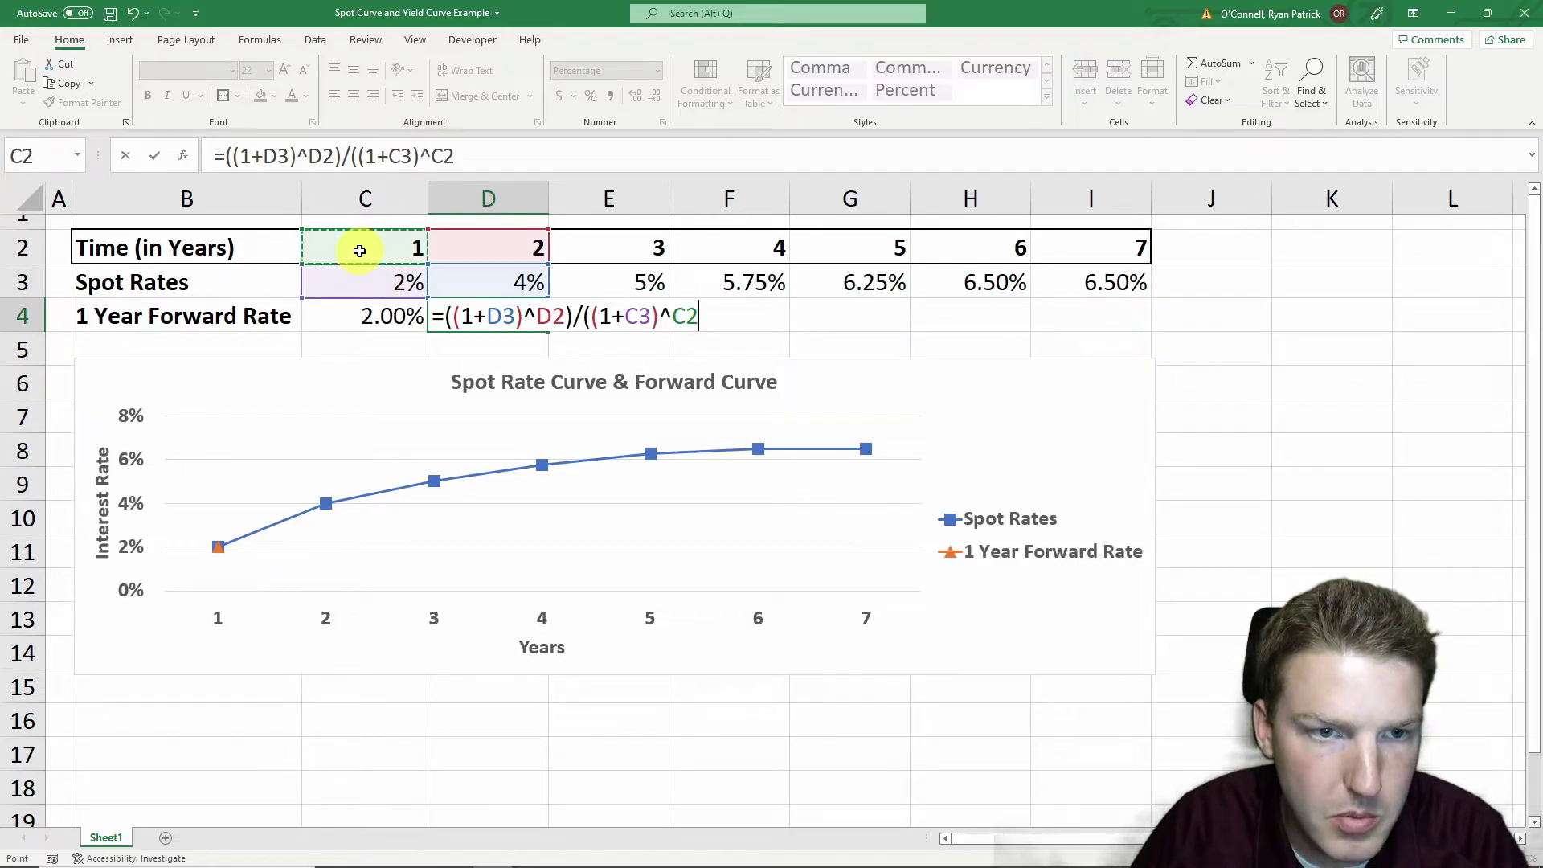
pyautogui.write(')-1')
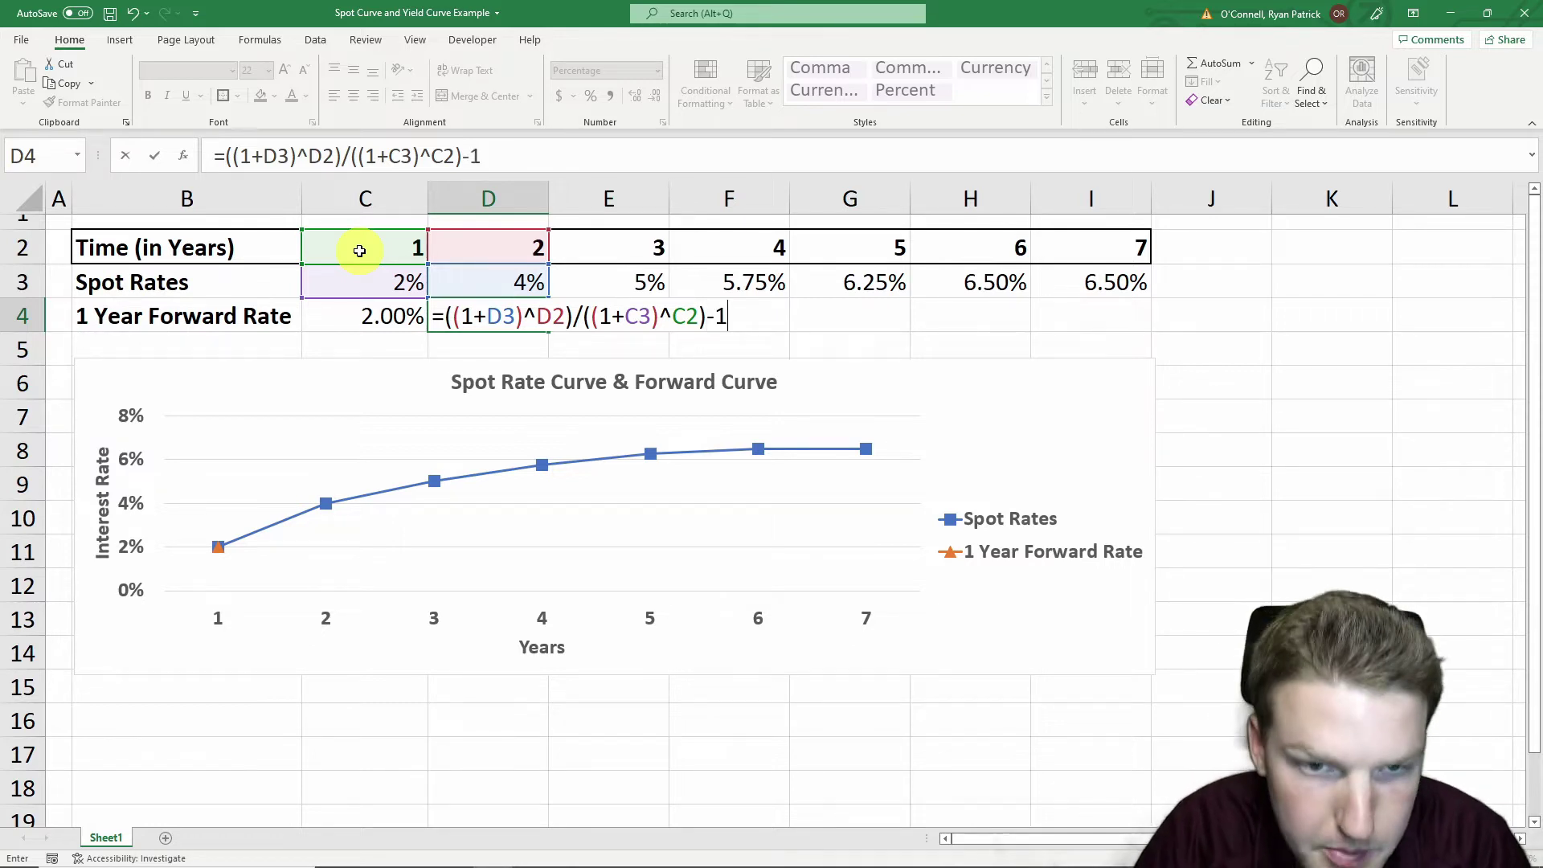
pyautogui.press('Return')
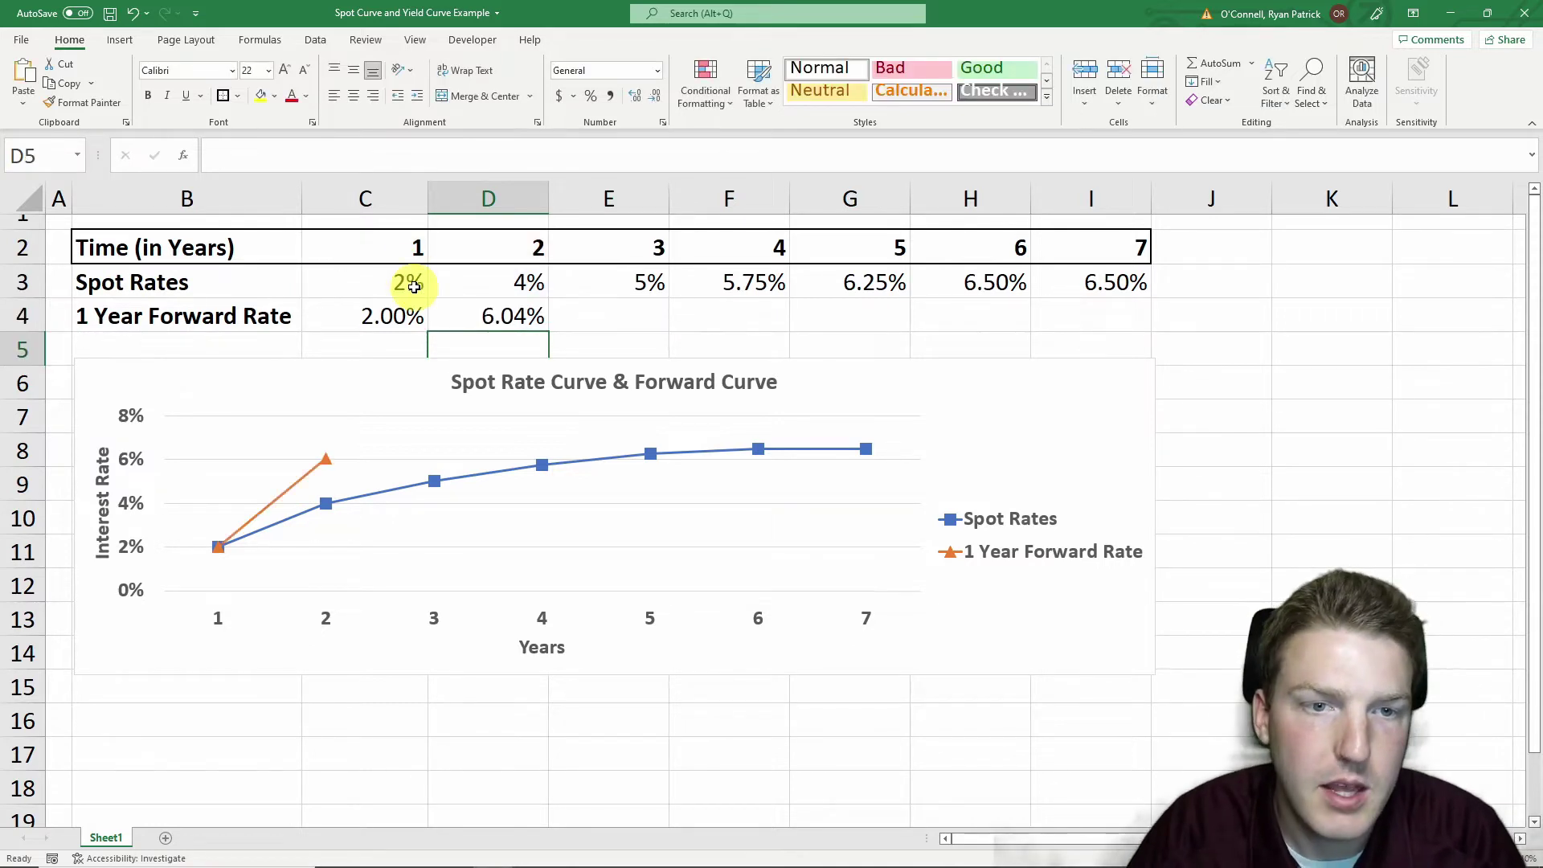
# Copy the forward rate formula across years 3–7 (7.03% to 6.50%) and select the curve chart.
pyautogui.click(490, 316)
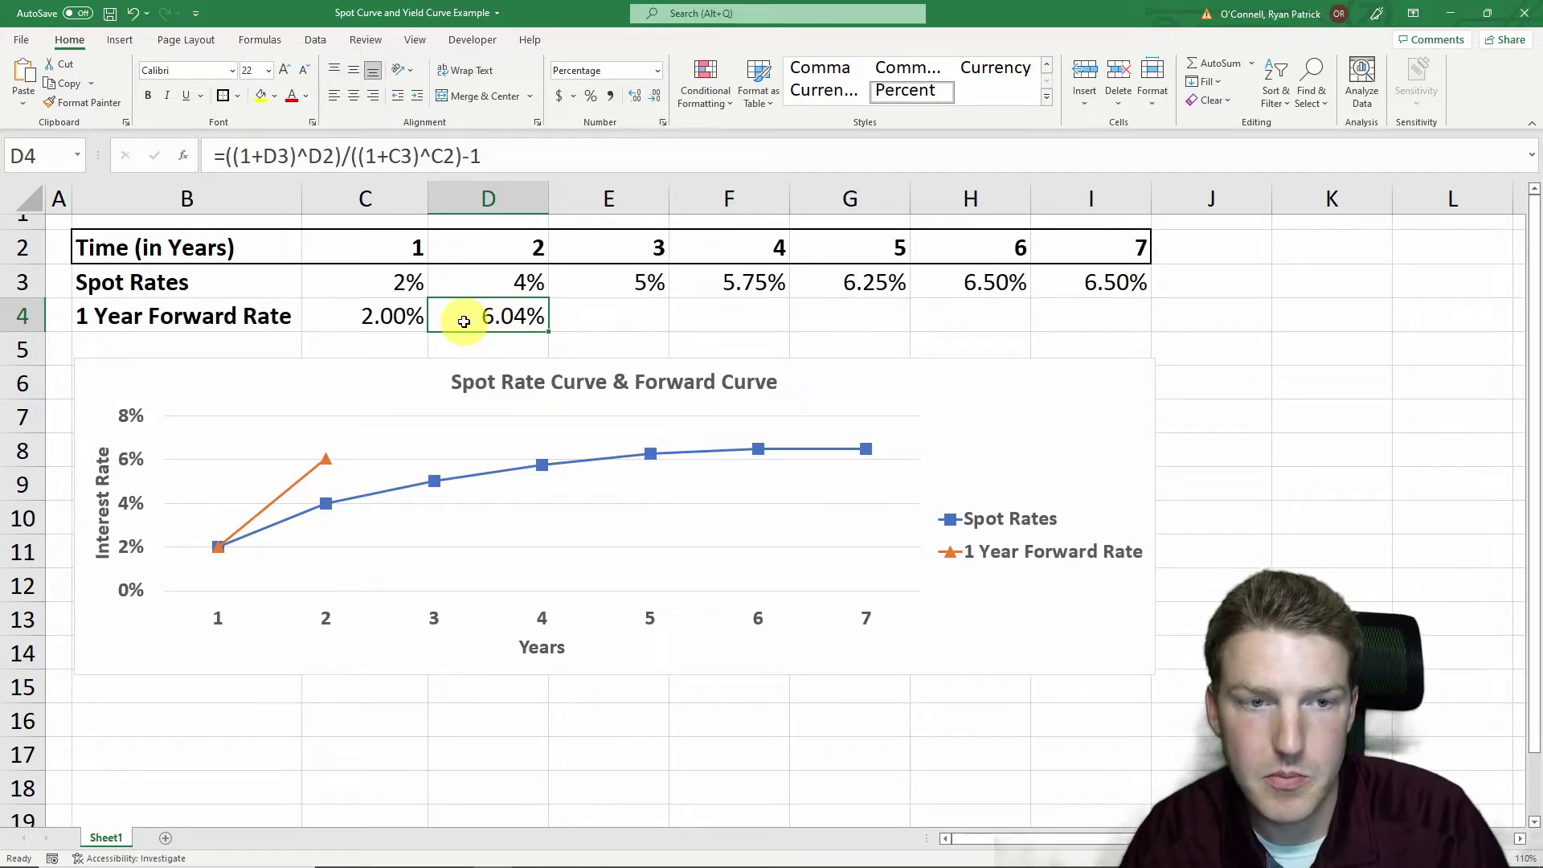
pyautogui.moveTo(550, 332); pyautogui.dragTo(1137, 299)
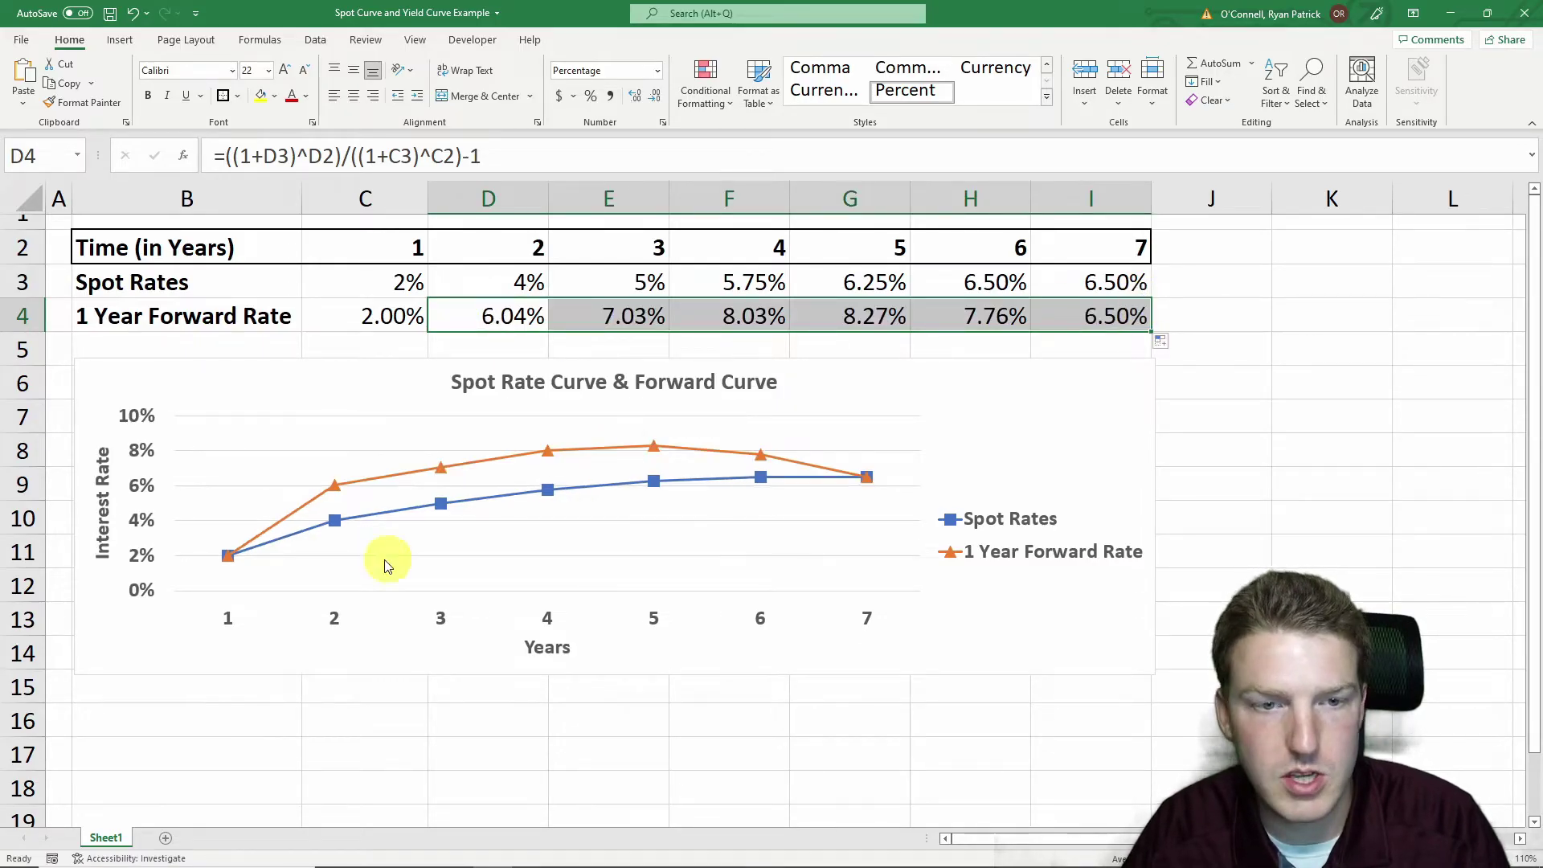
pyautogui.moveTo(231, 565)
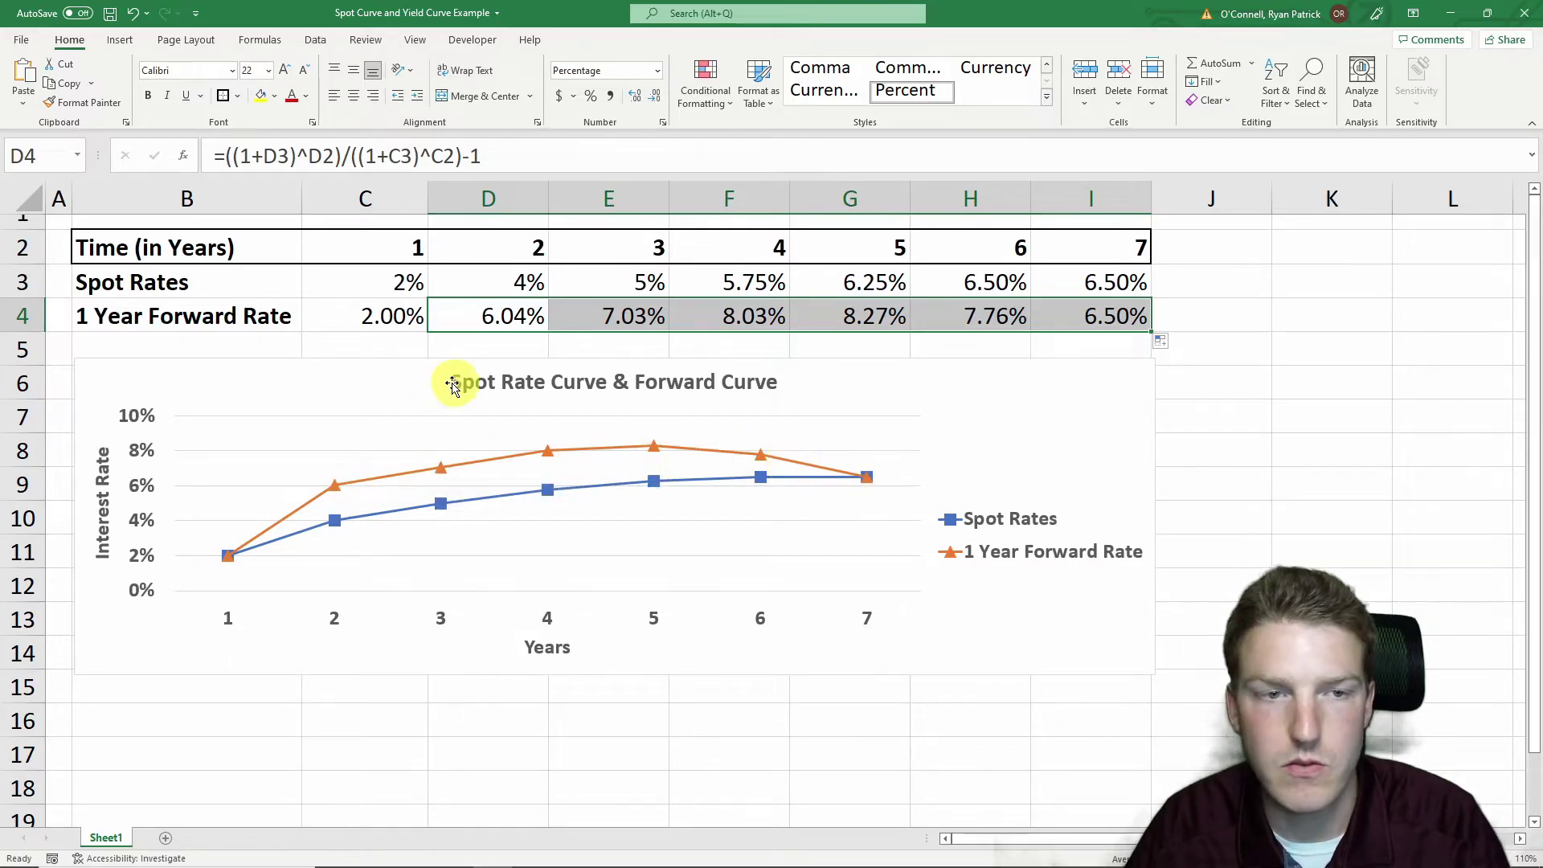
pyautogui.click(180, 379)
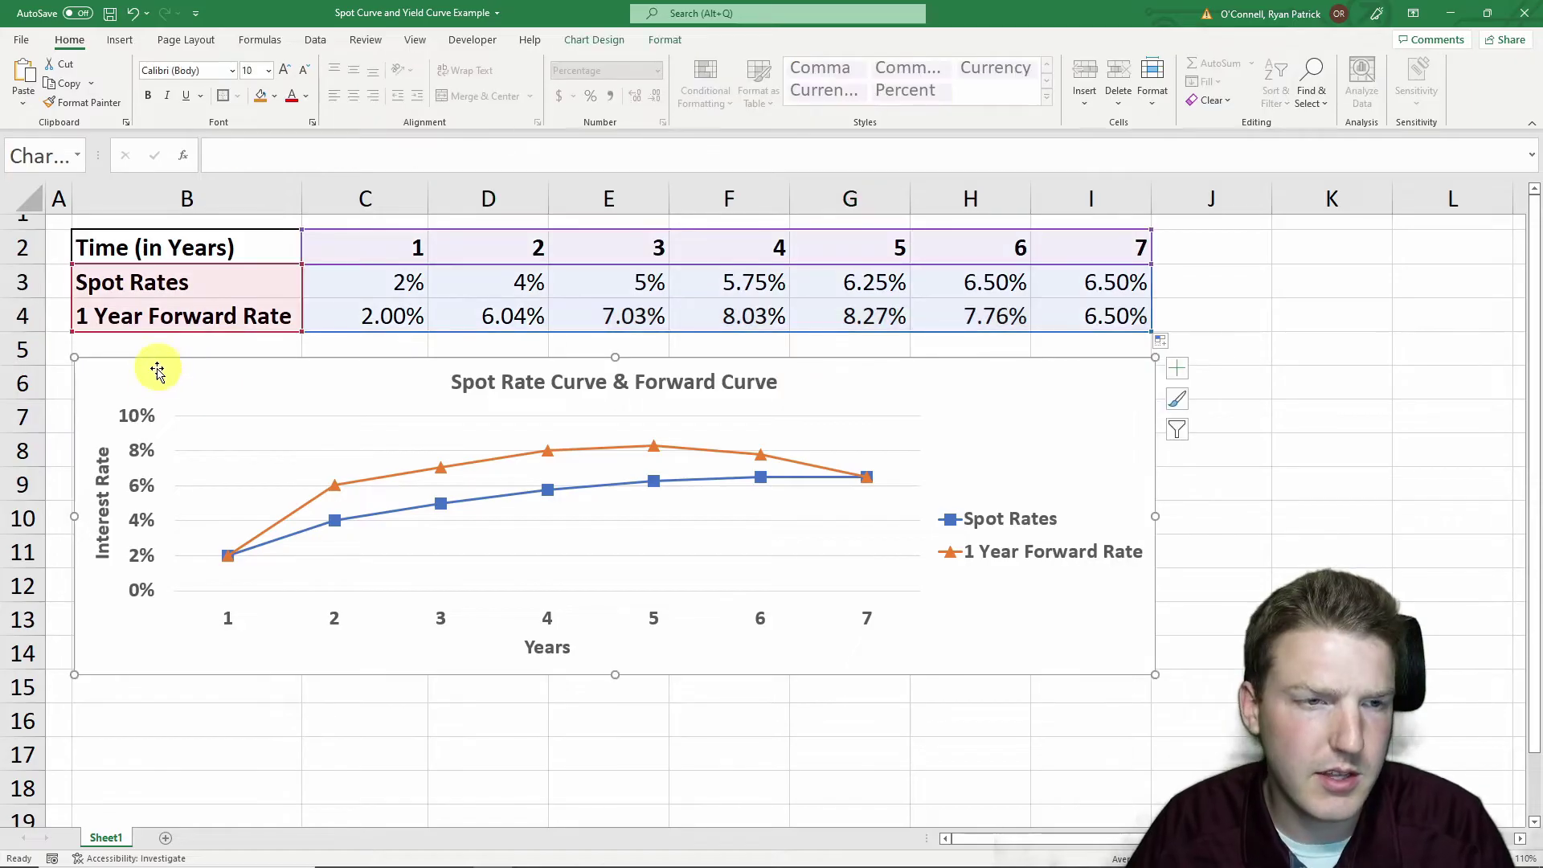
# Move the chart down to row 14, then enter a 1000 notional and =C7*.06 coupon ($60).
pyautogui.moveTo(128, 382); pyautogui.dragTo(130, 669)
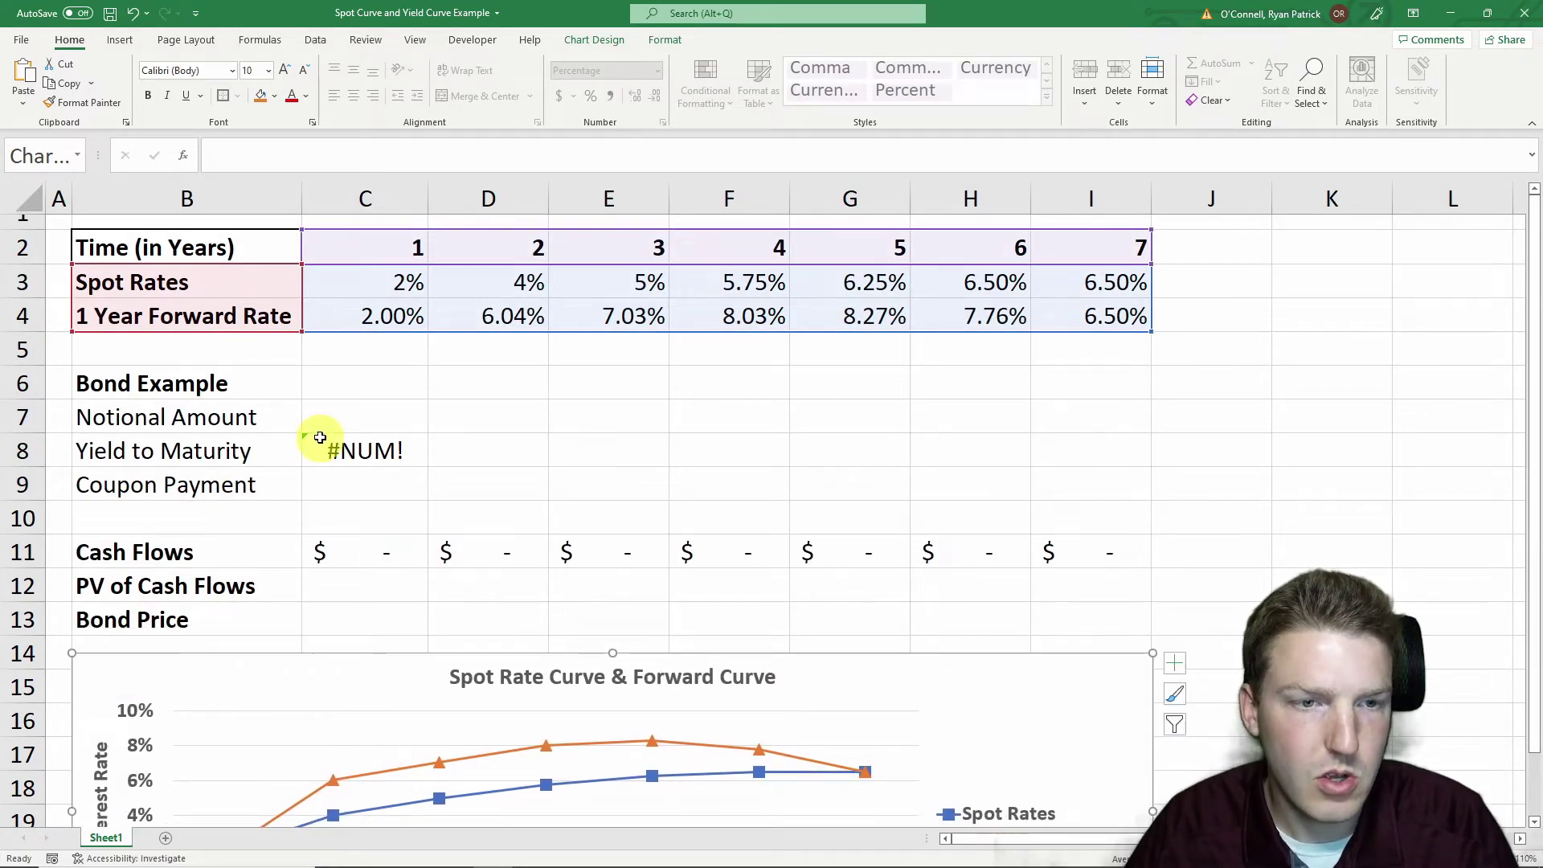
pyautogui.click(350, 418)
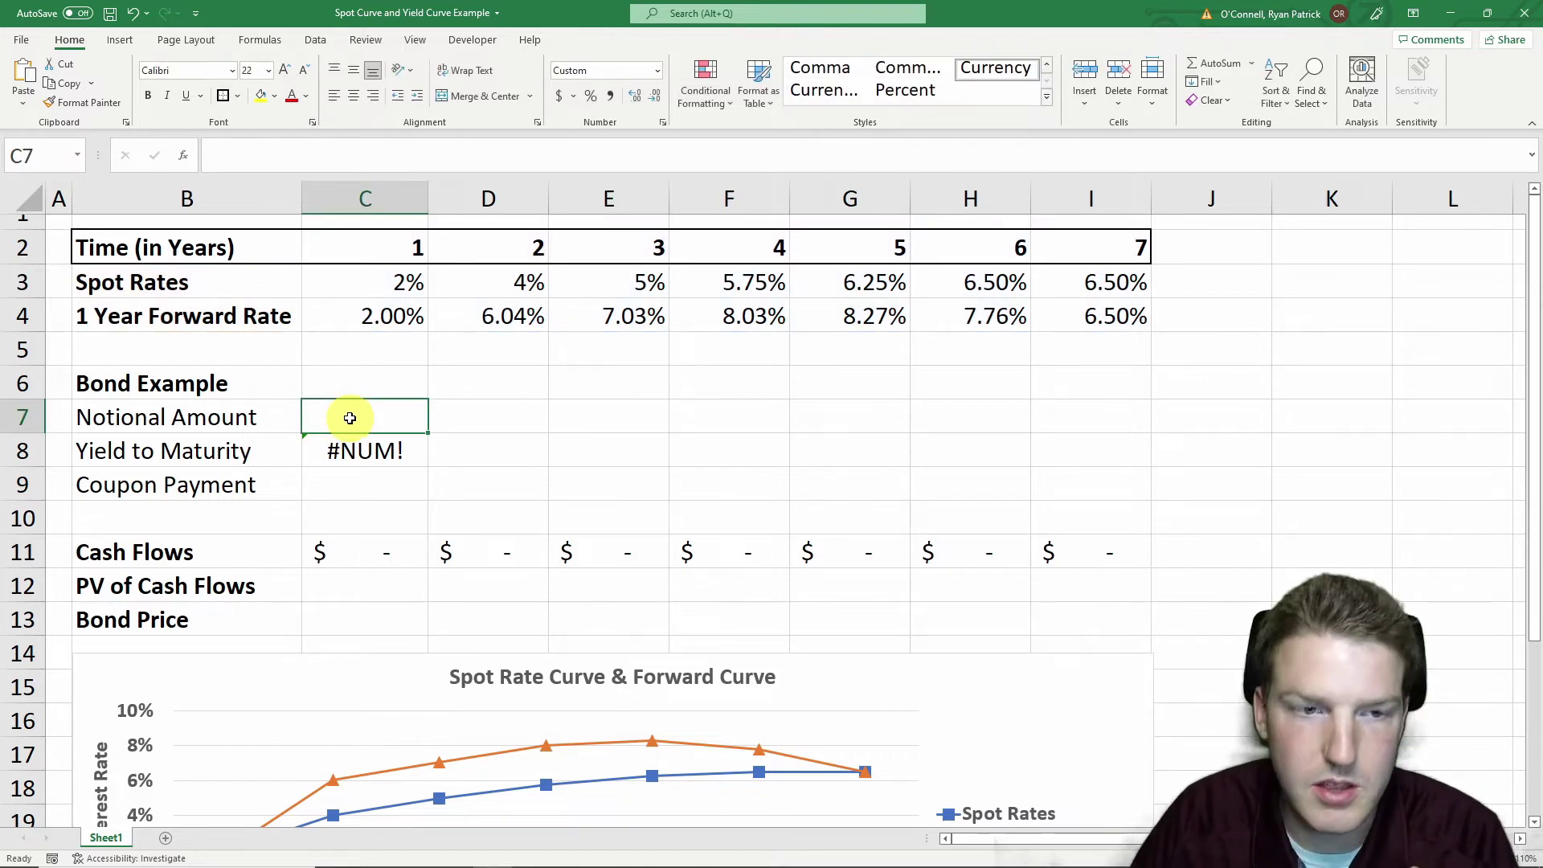
pyautogui.write('1000')
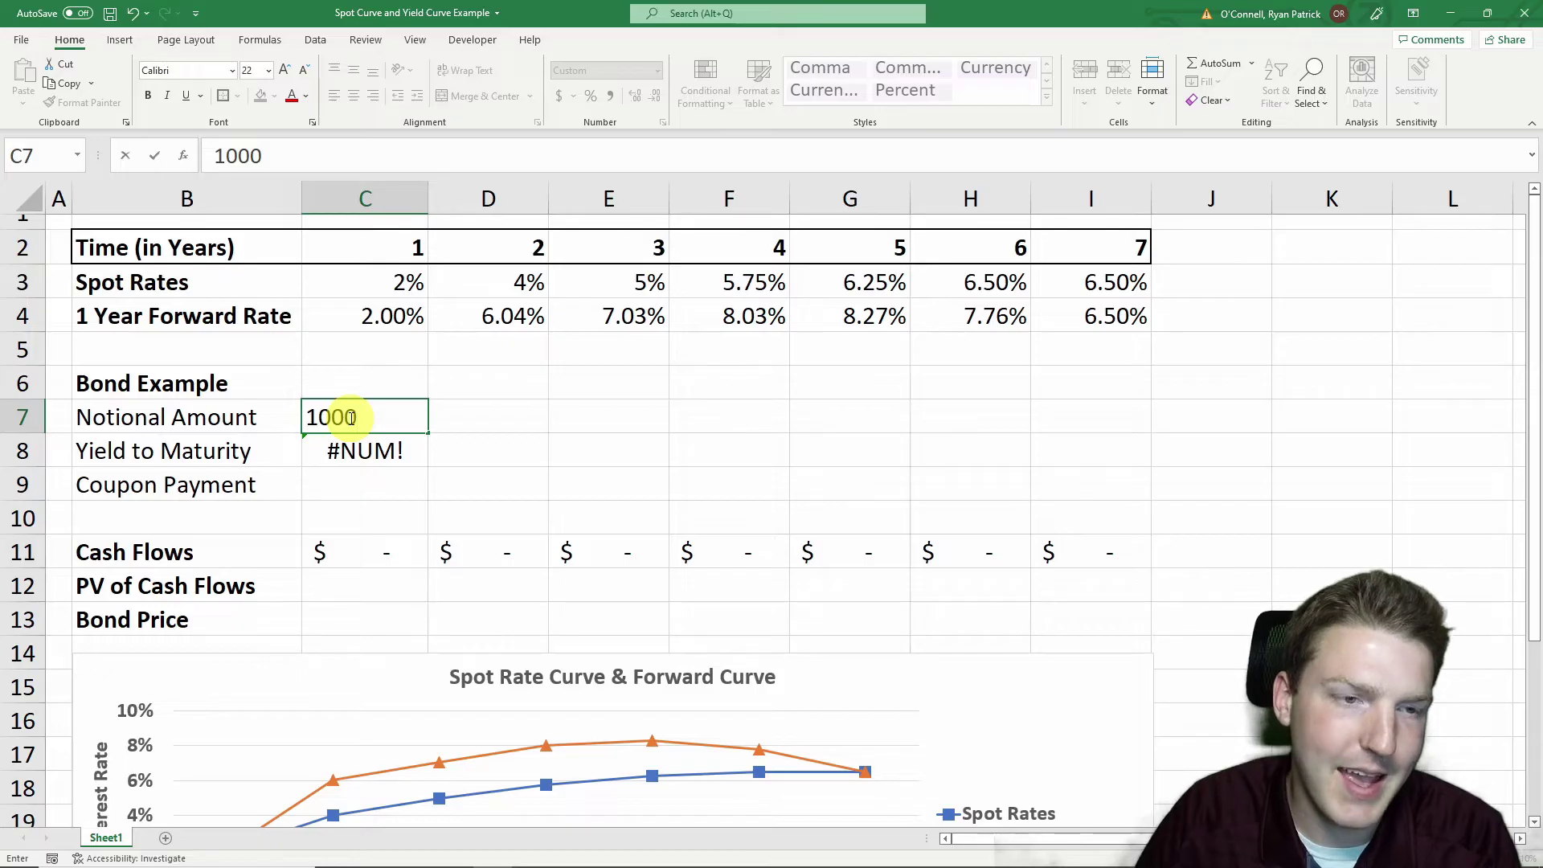
pyautogui.press('Return')
pyautogui.press('Return')
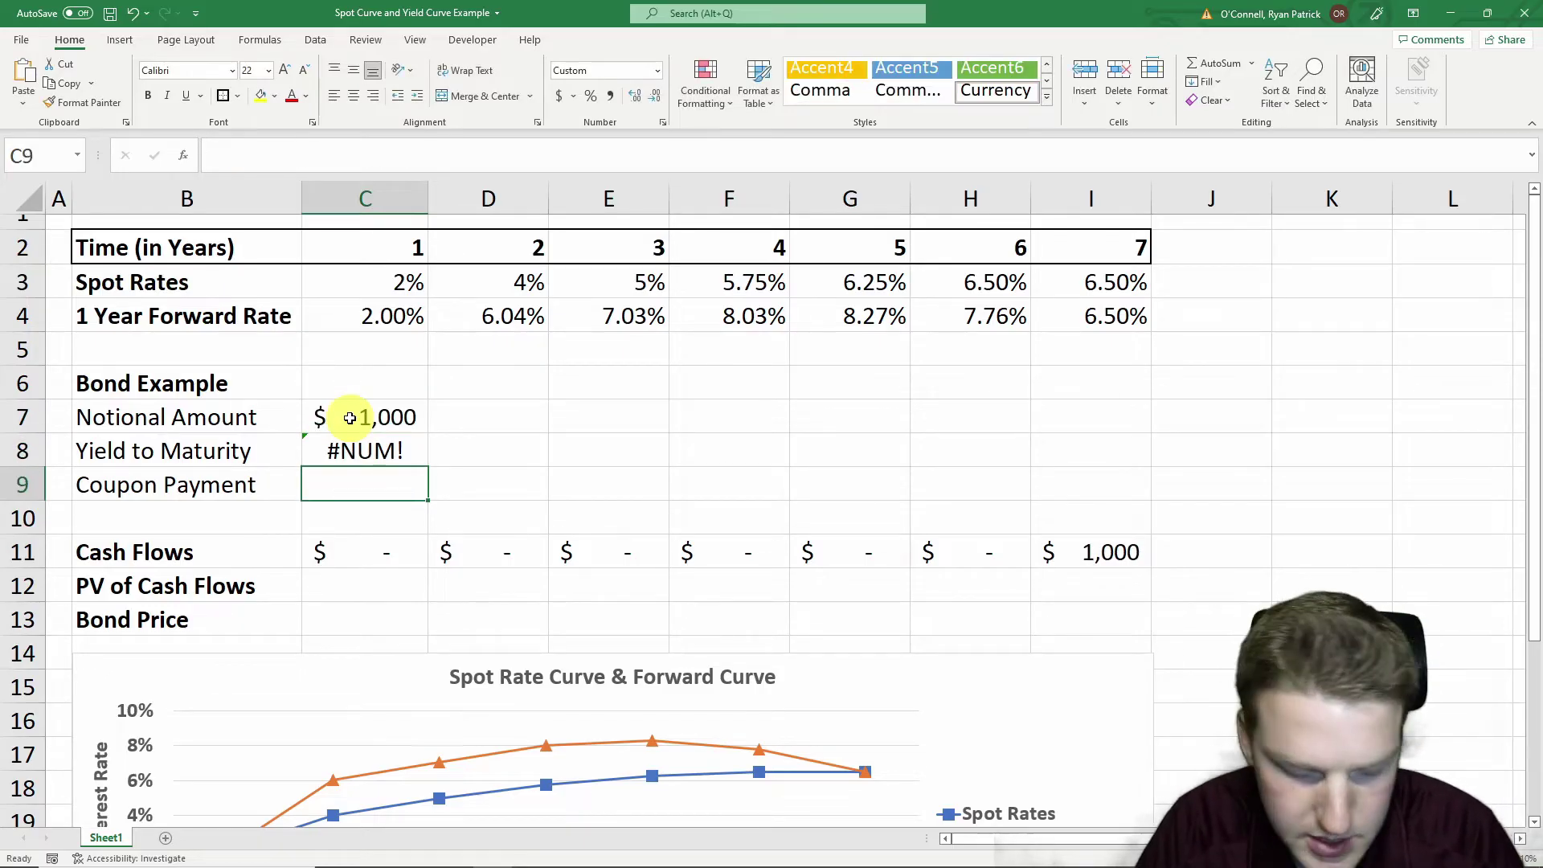
pyautogui.write('=')
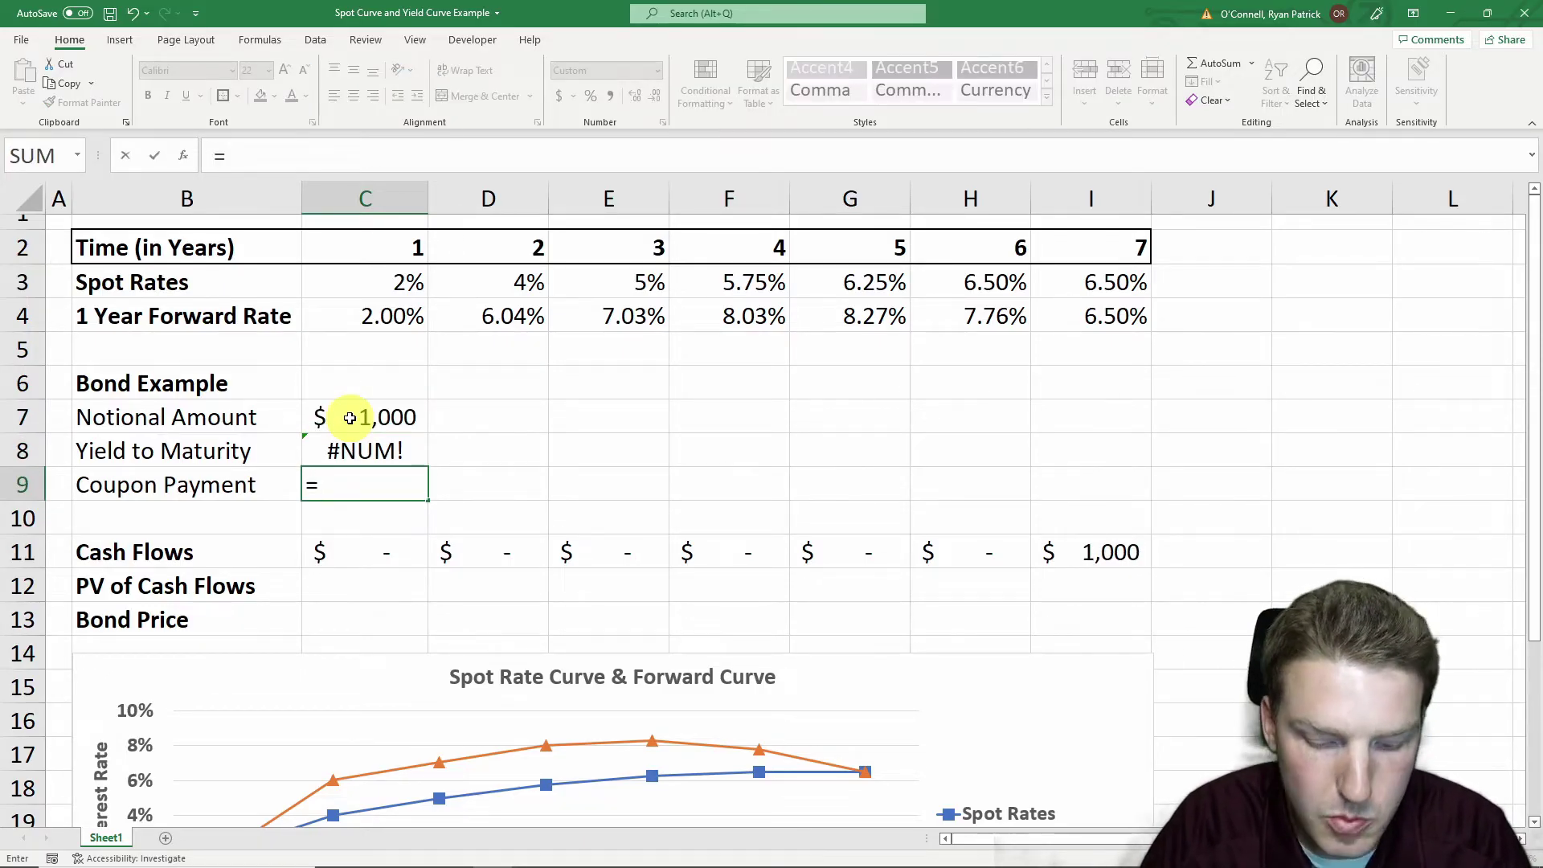
pyautogui.click(376, 421)
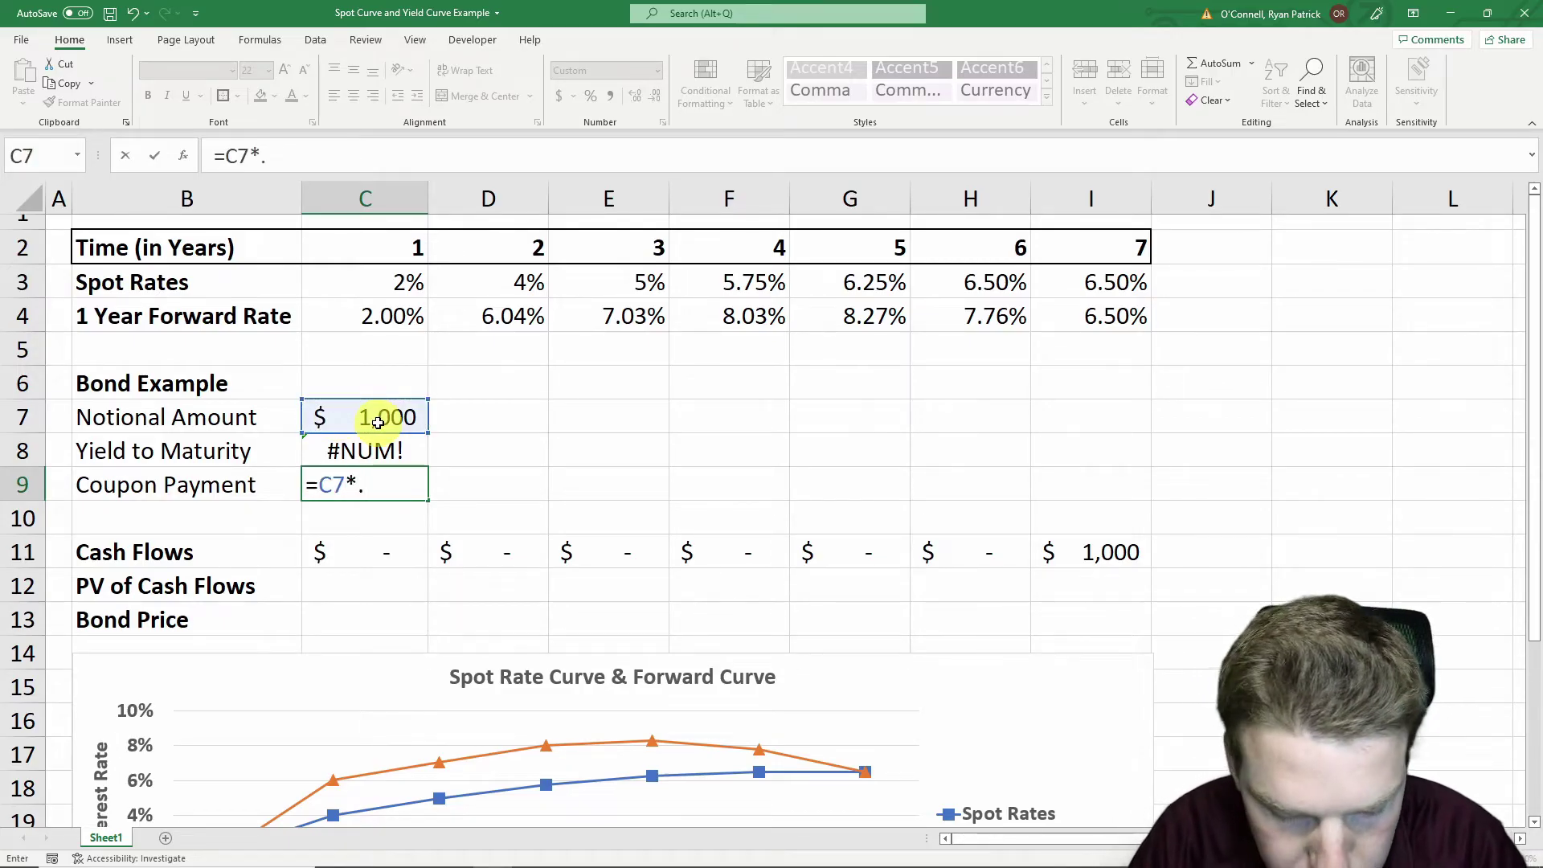
pyautogui.press('Return')
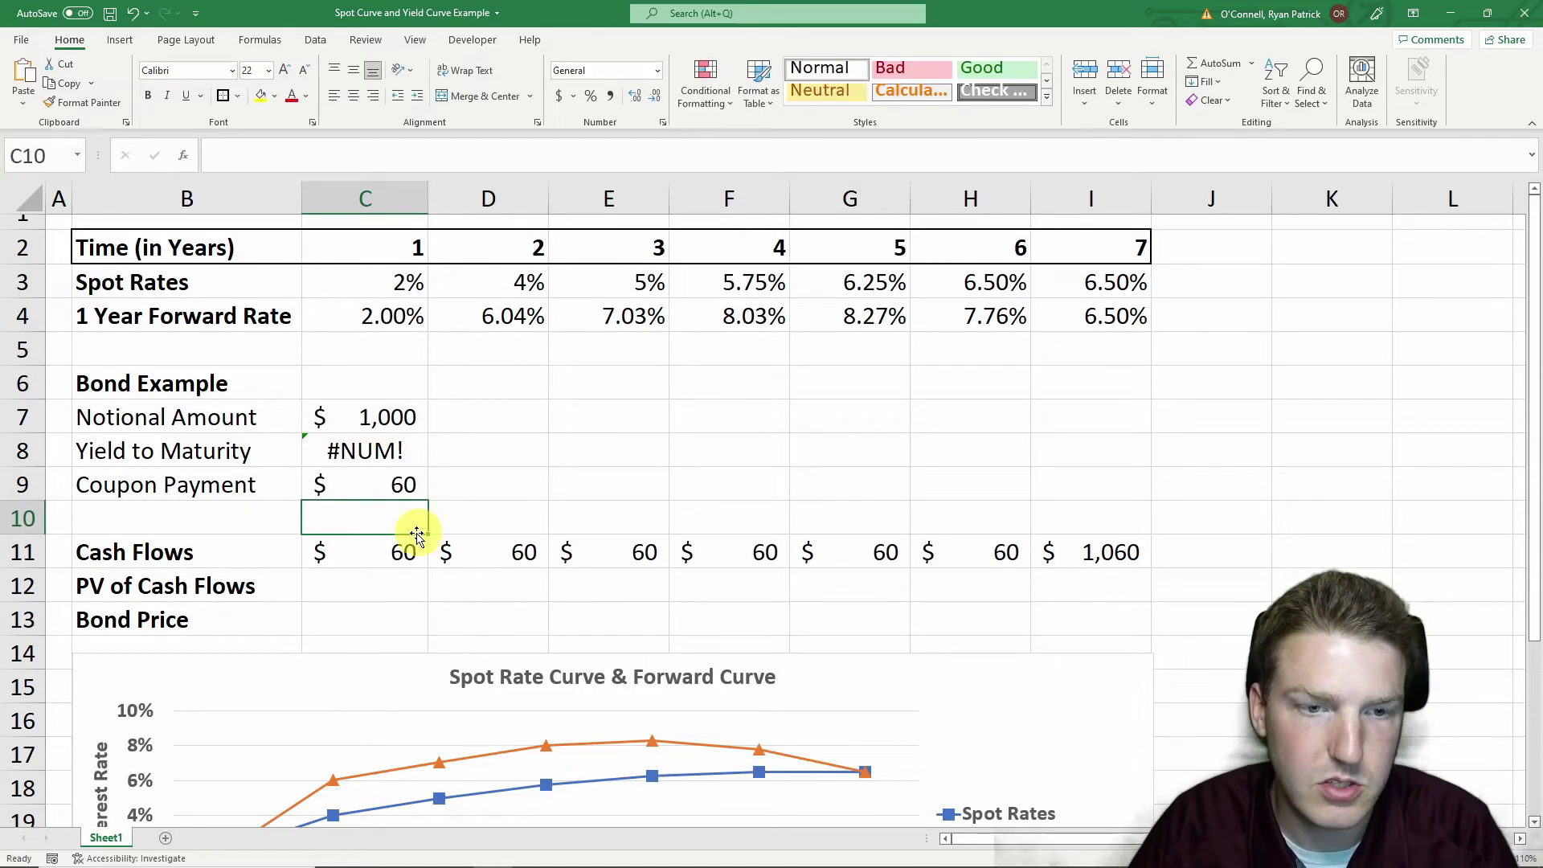
# Review the cash-flow formulas: $60 in years 1 and 2, $1,060 in year 7.
pyautogui.click(397, 548)
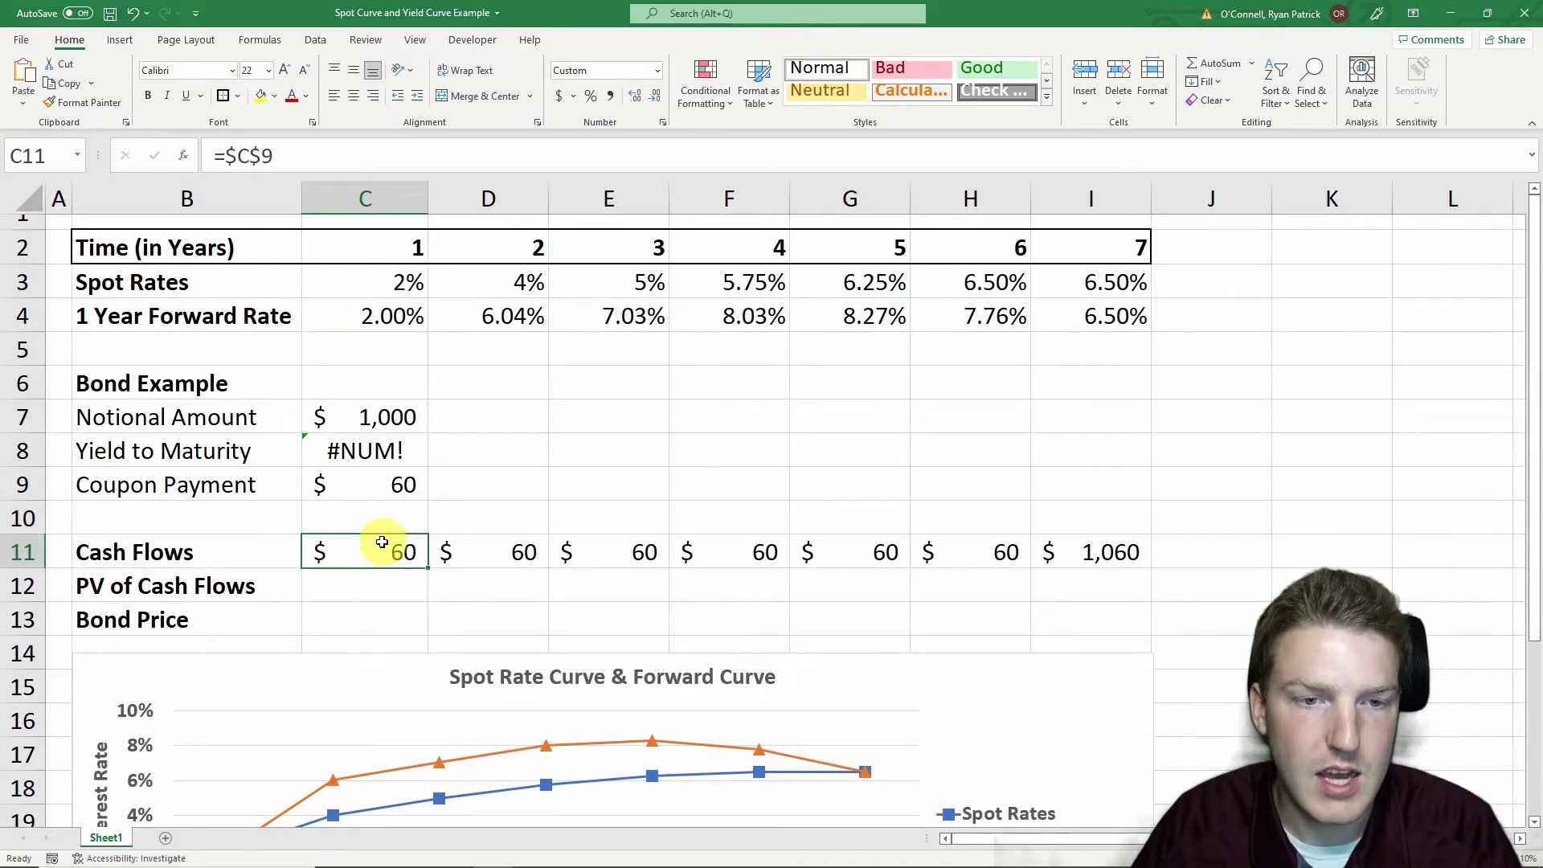
pyautogui.click(526, 545)
pyautogui.click(615, 551)
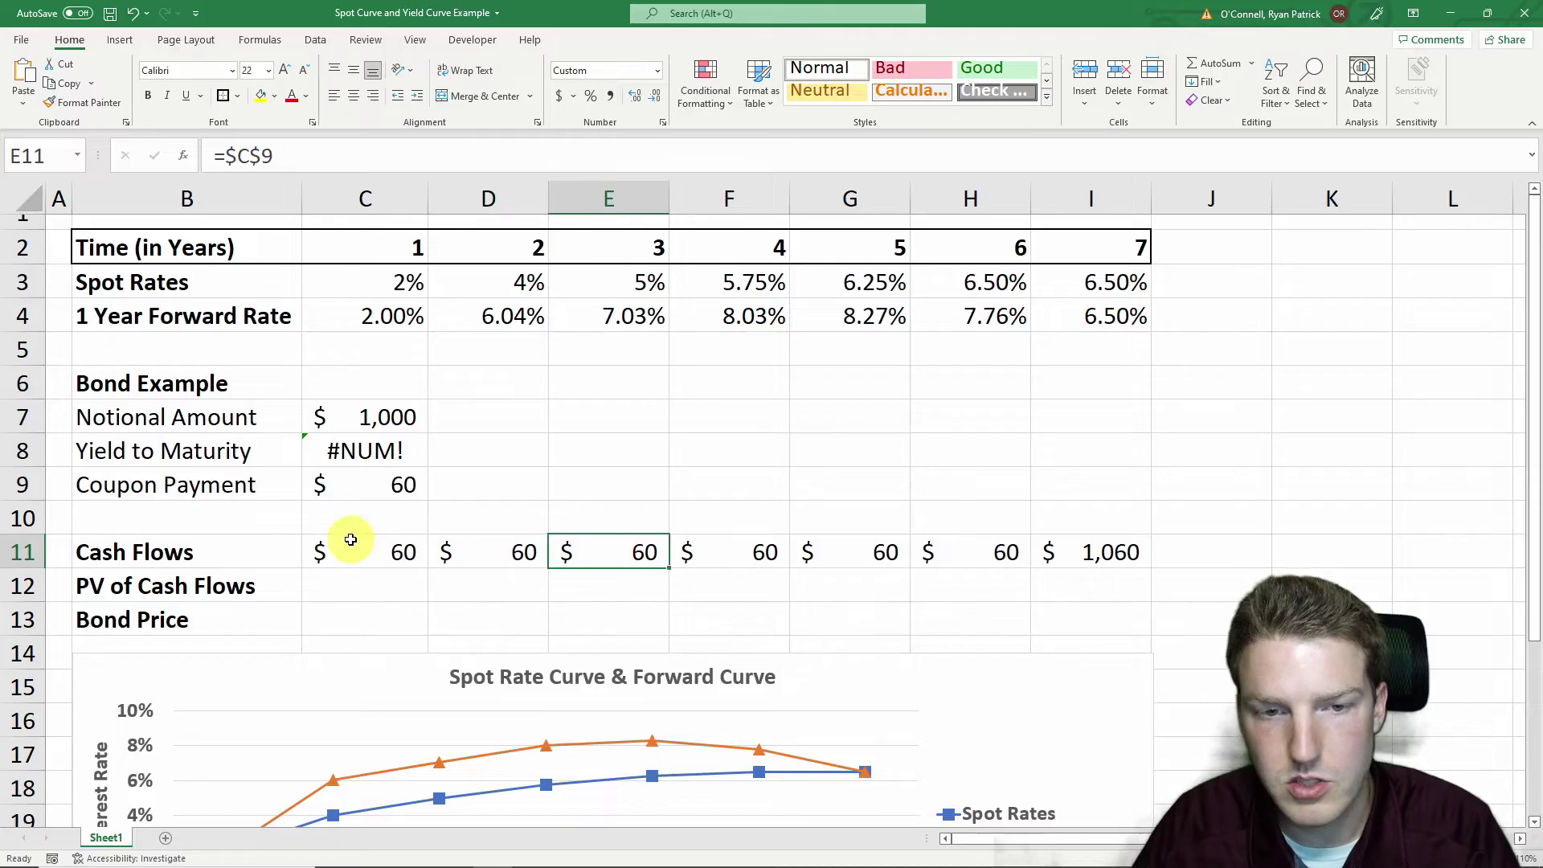
pyautogui.click(1096, 551)
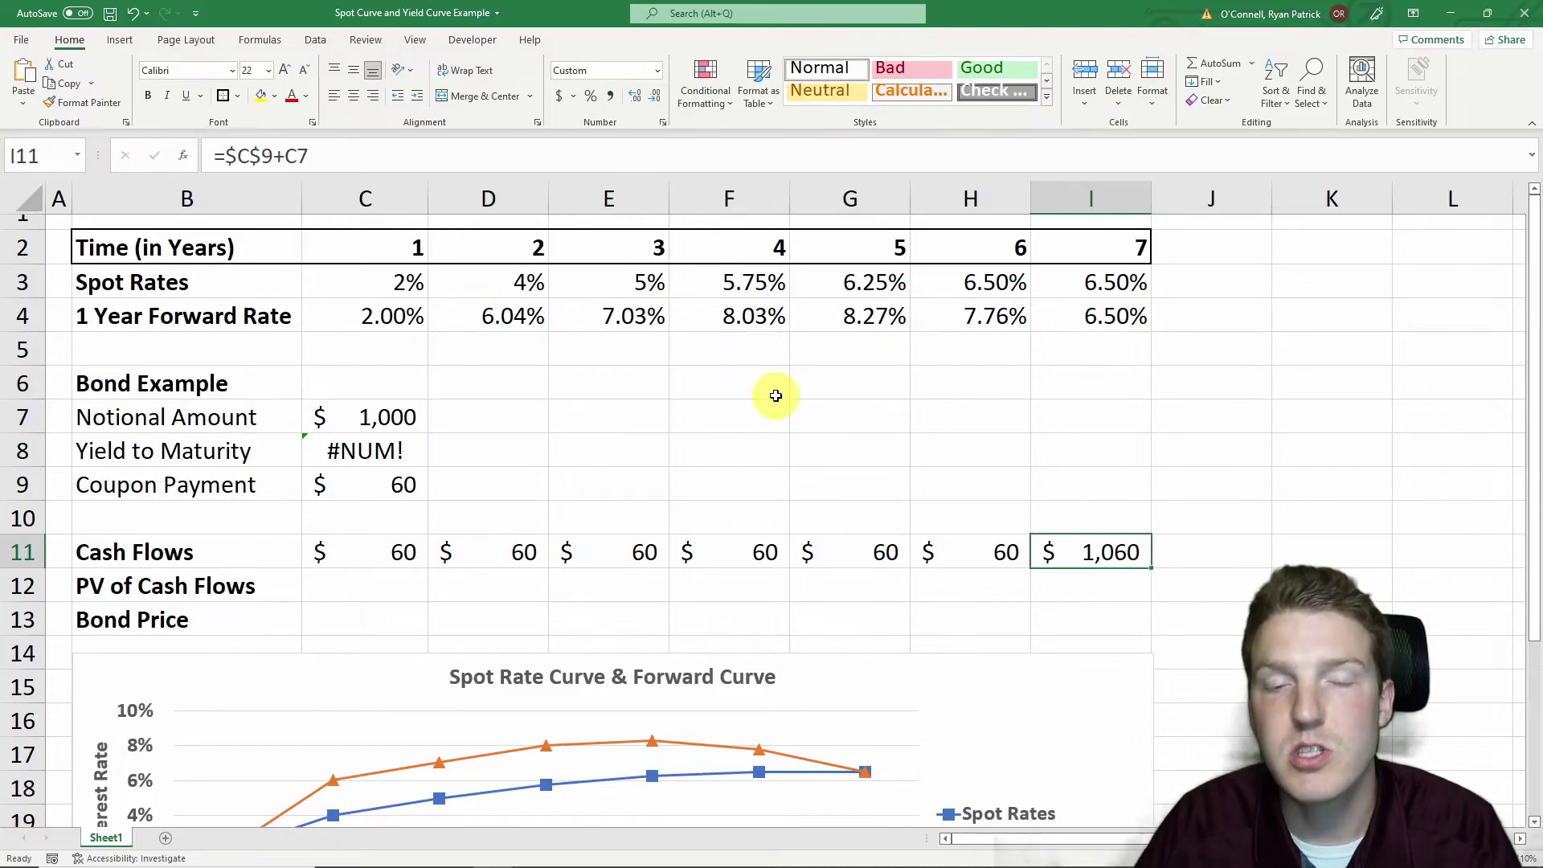
pyautogui.click(392, 153)
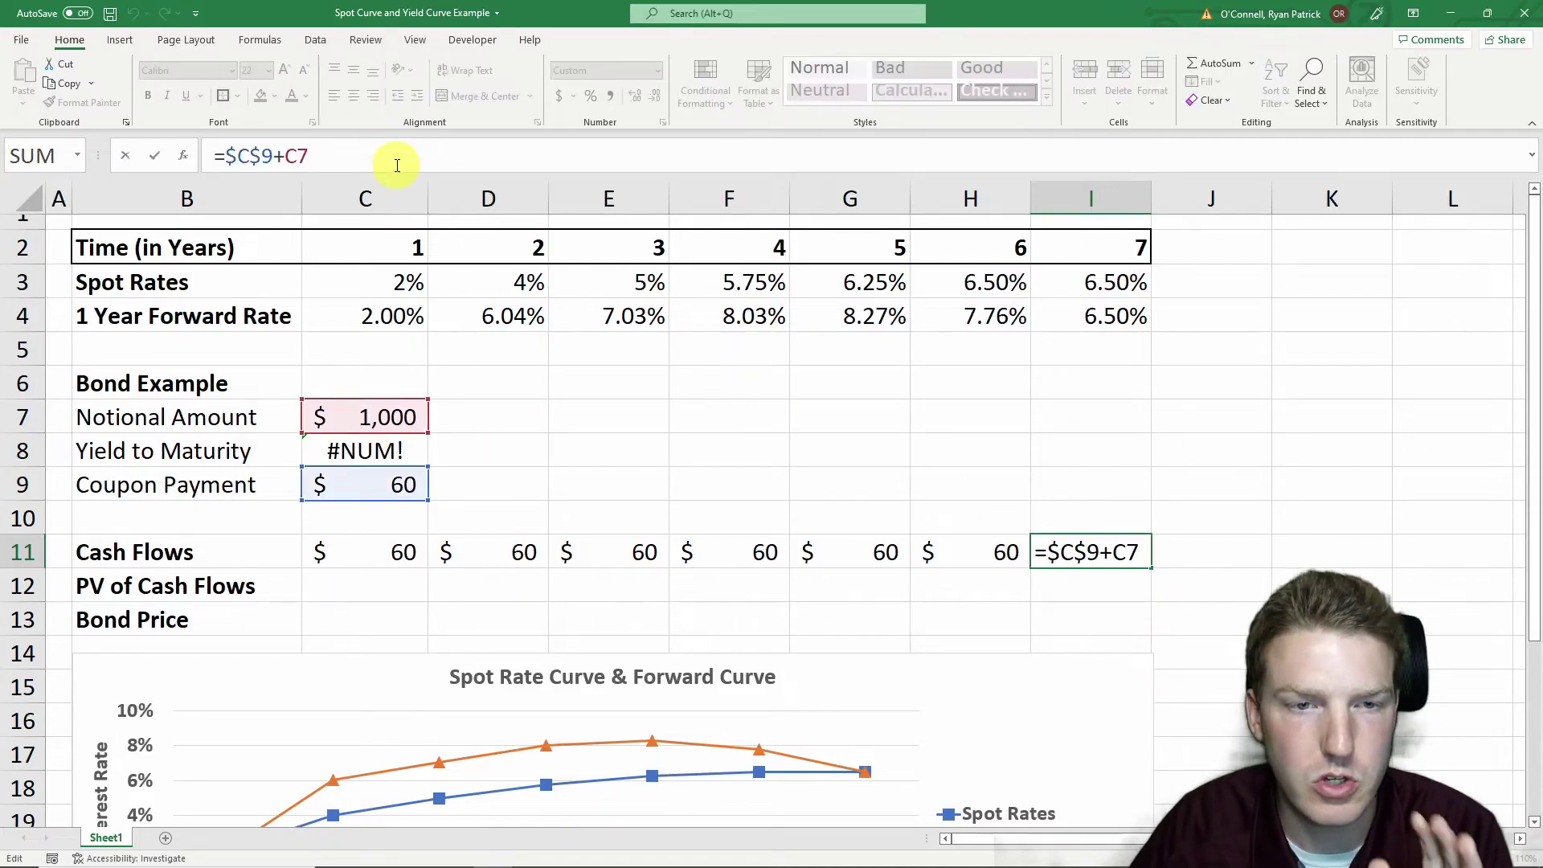
pyautogui.press('Return')
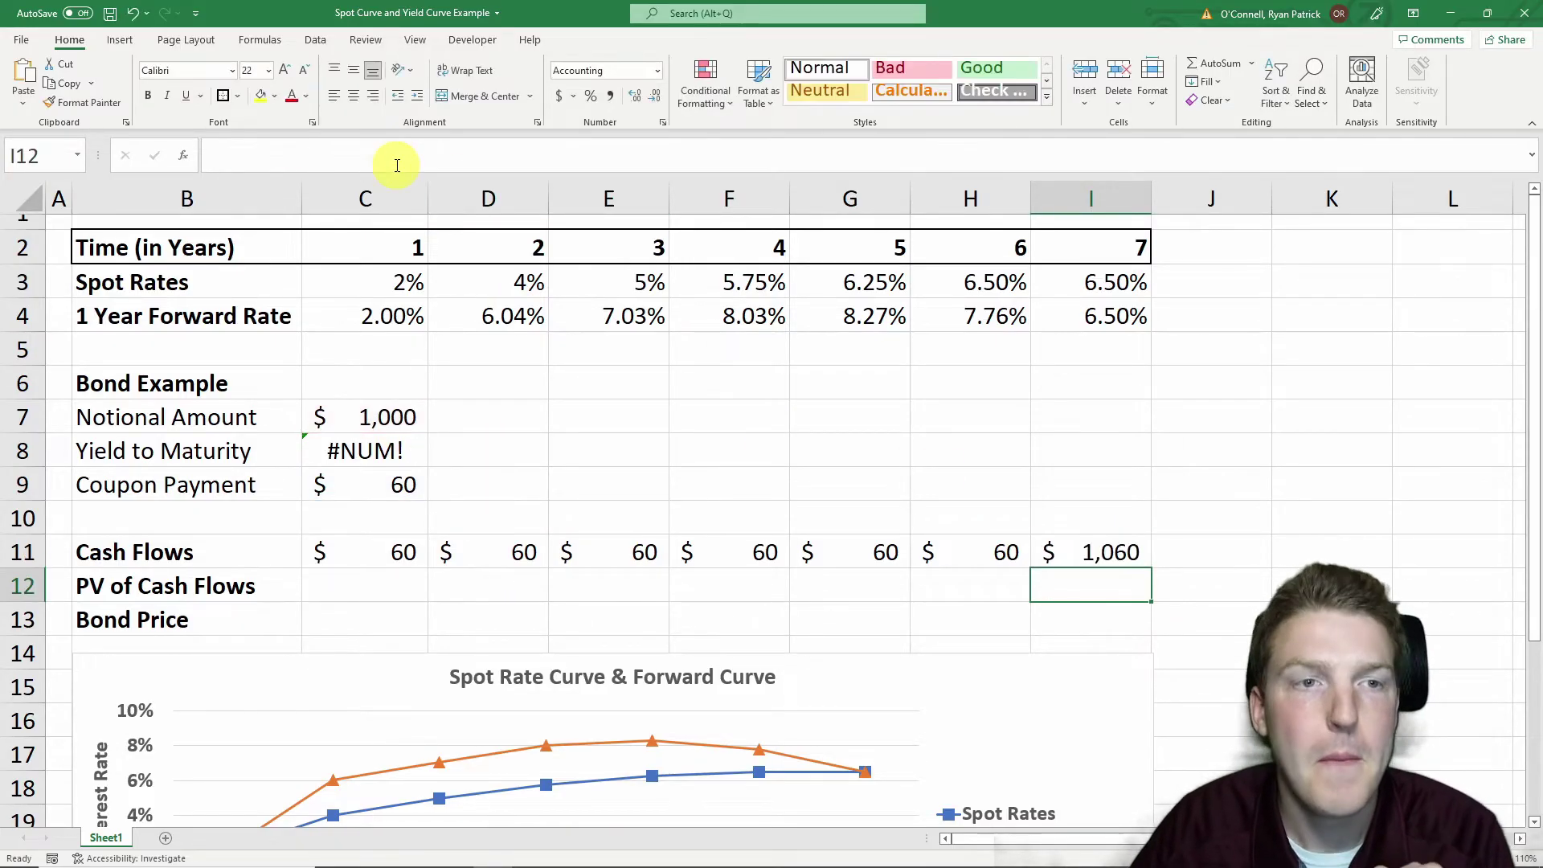
# Enter =C11/(1+C3)^C2 in C12 for a $58.82 present value.
pyautogui.click(389, 585)
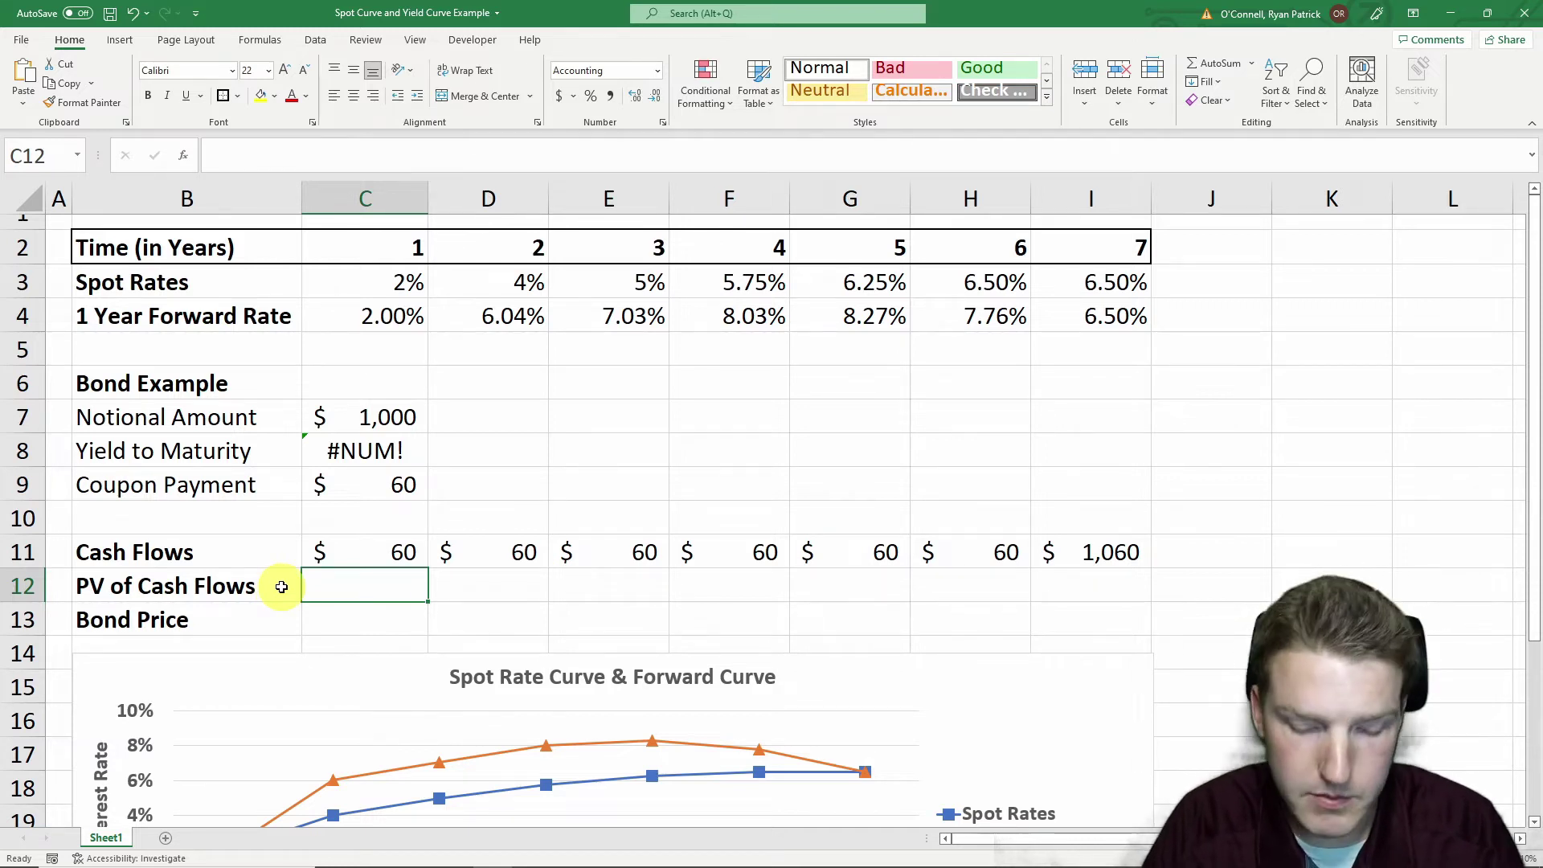
pyautogui.write('=')
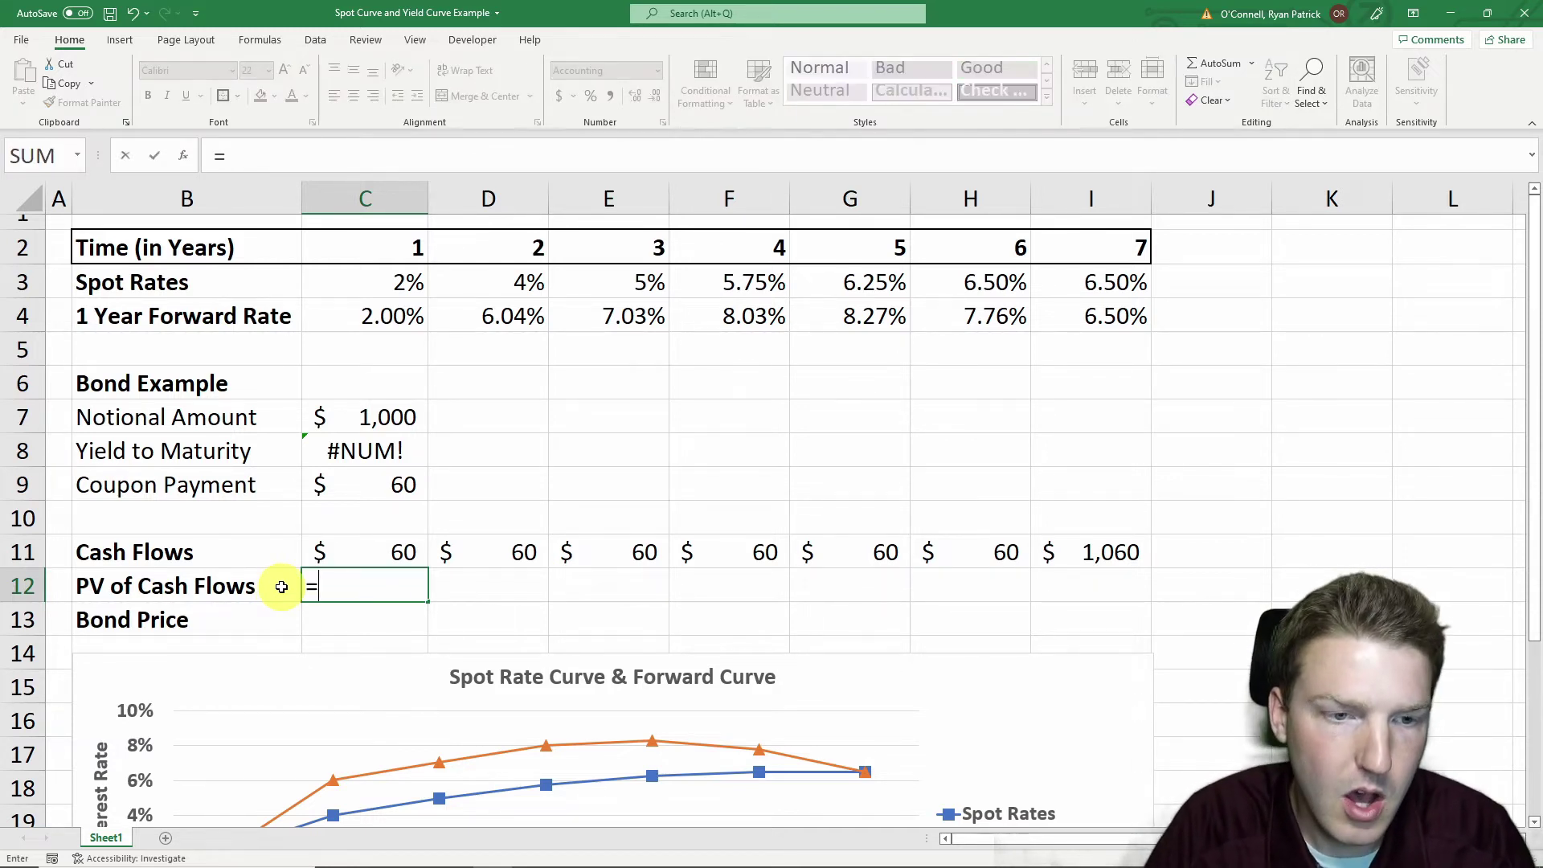
pyautogui.click(332, 551)
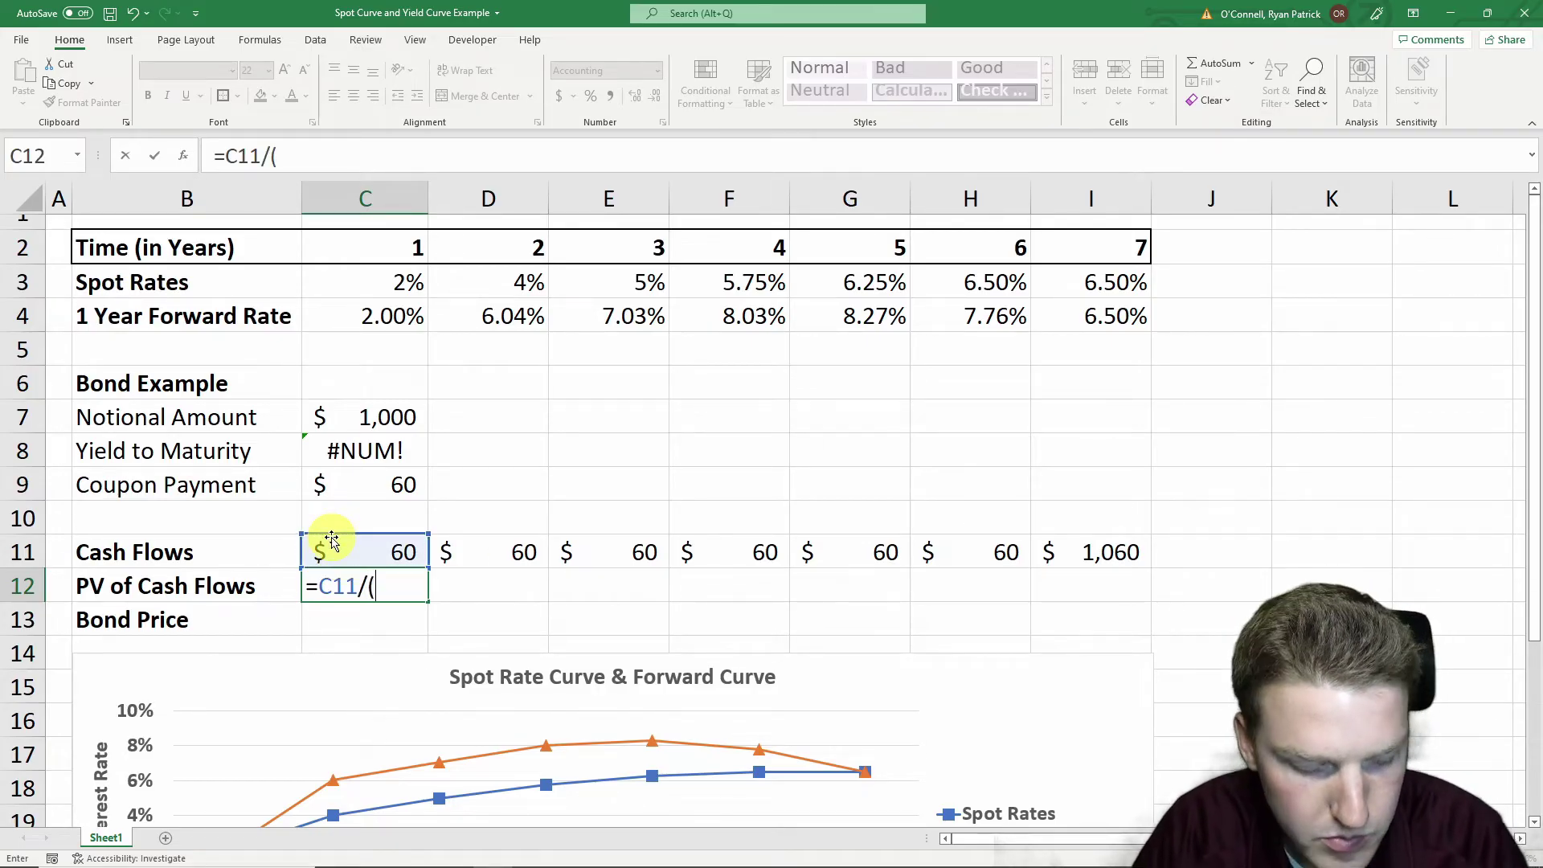
pyautogui.click(408, 283)
pyautogui.write(')^')
pyautogui.click(371, 248)
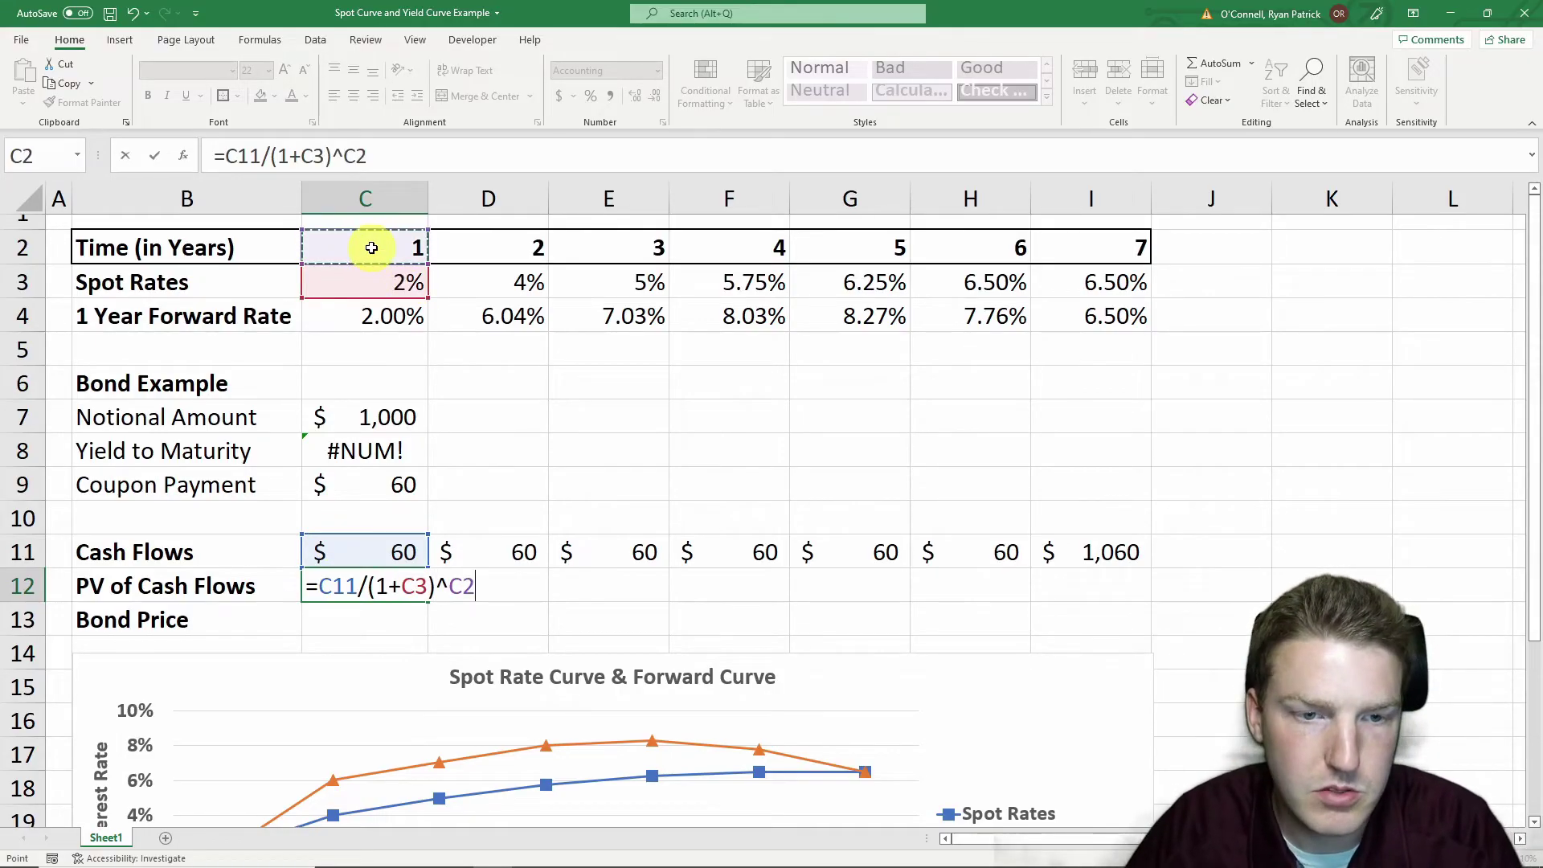
pyautogui.press('Return')
# Copy the present value formula across to I12, ending at $682.12.
pyautogui.click(394, 586)
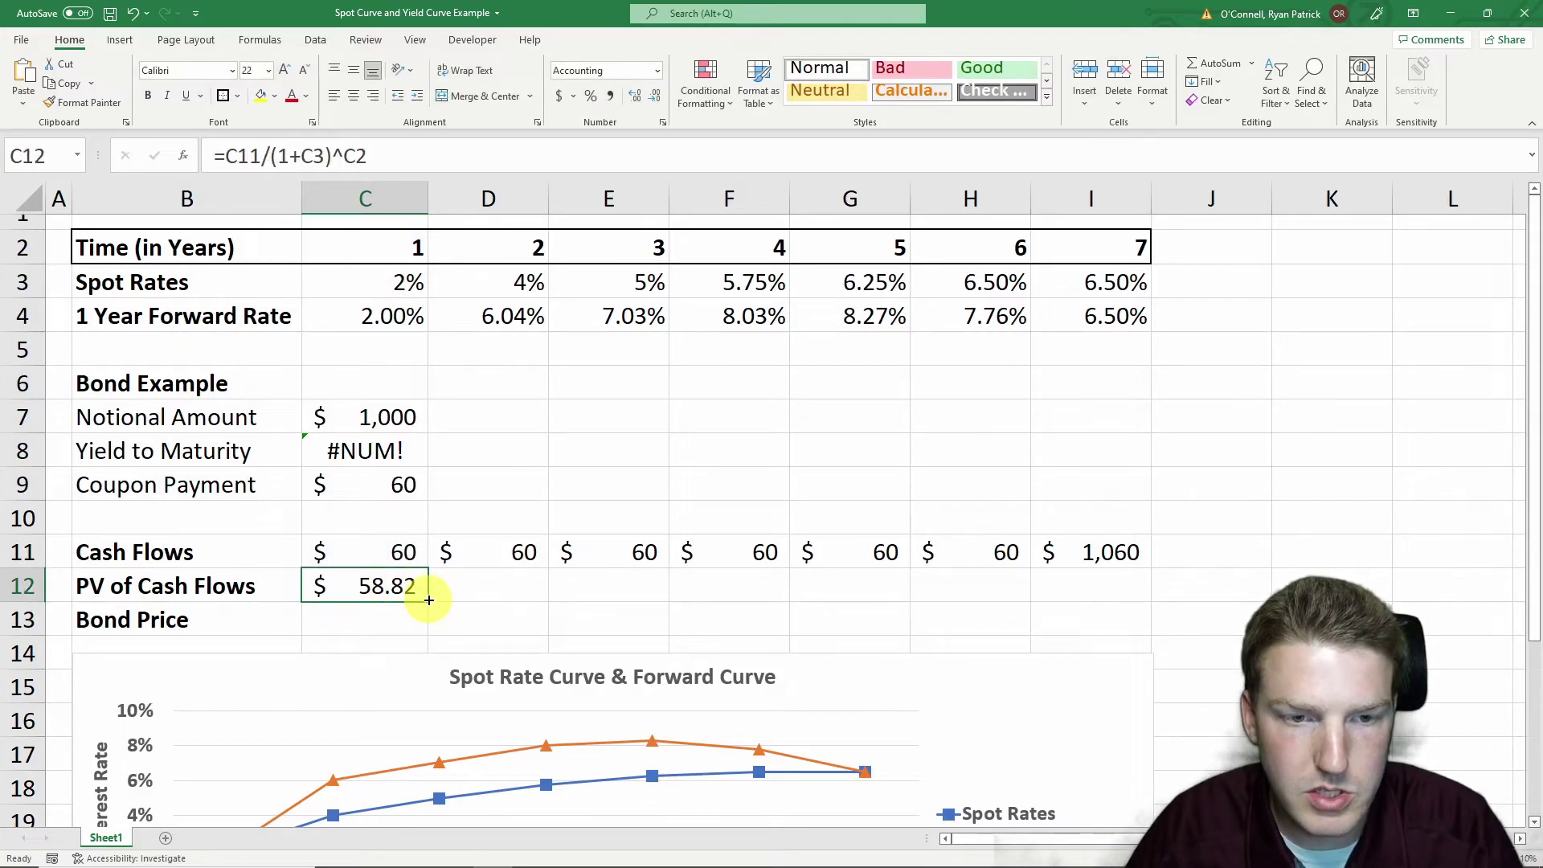
pyautogui.moveTo(429, 600); pyautogui.dragTo(1112, 592)
pyautogui.click(1099, 586)
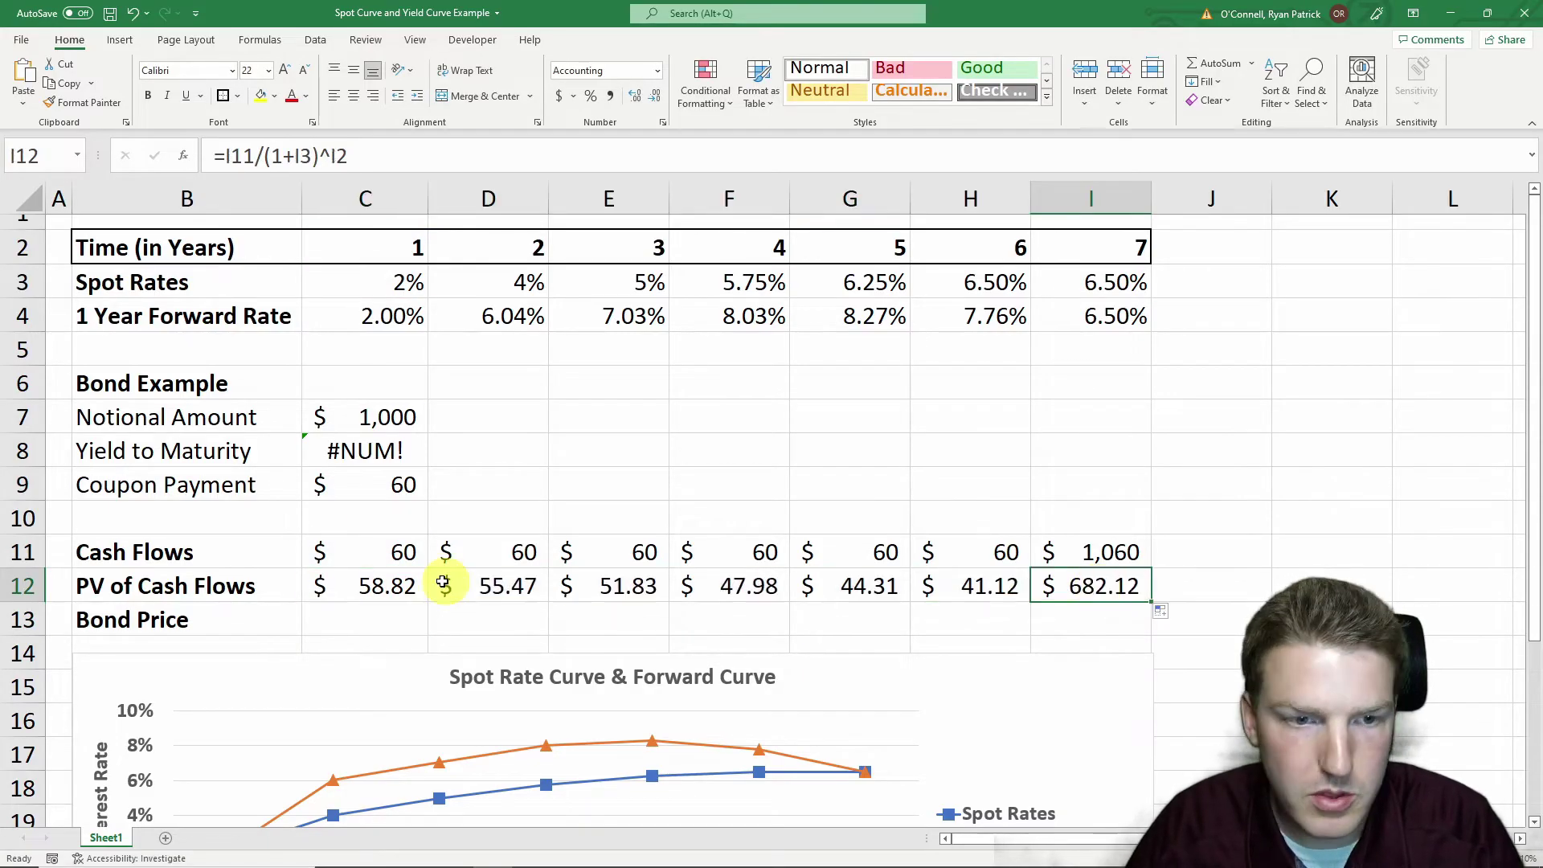
# Review the discounting formulas in C12 and H12.
pyautogui.click(406, 585)
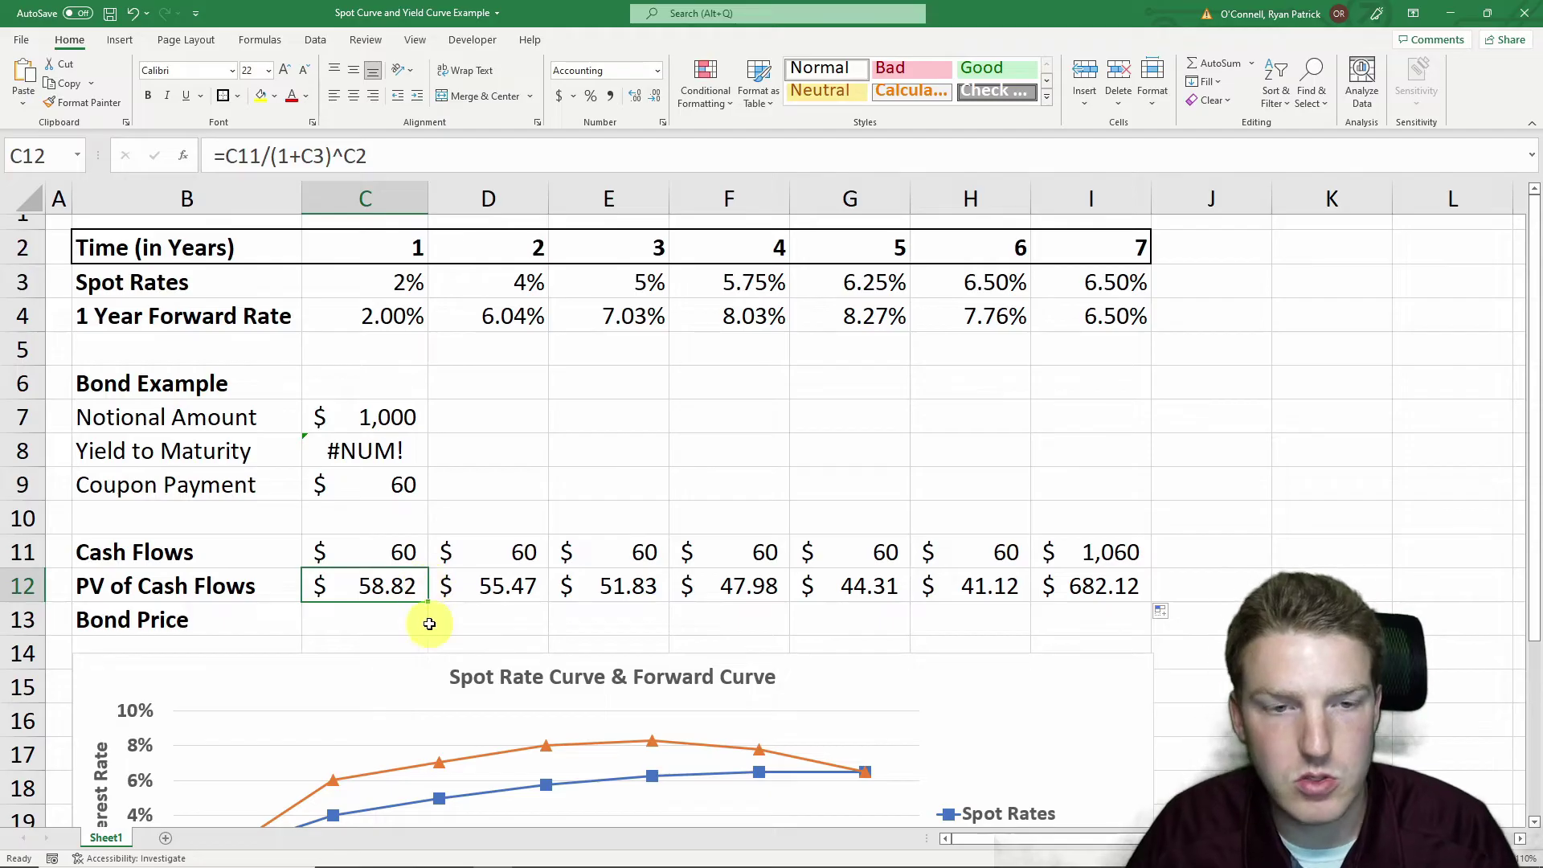
pyautogui.click(414, 158)
pyautogui.press('Return')
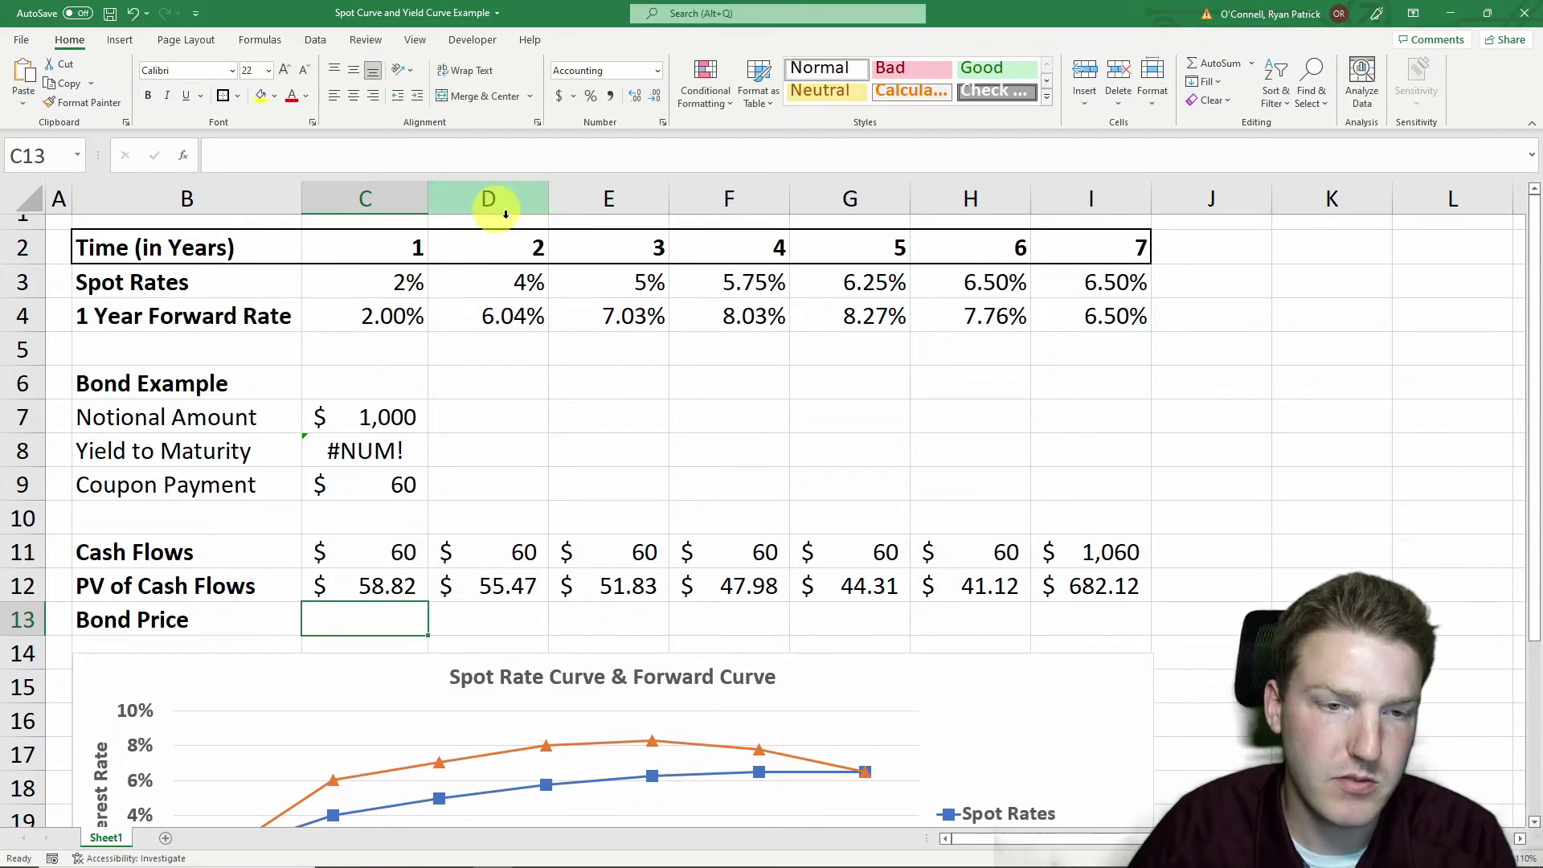
pyautogui.click(950, 587)
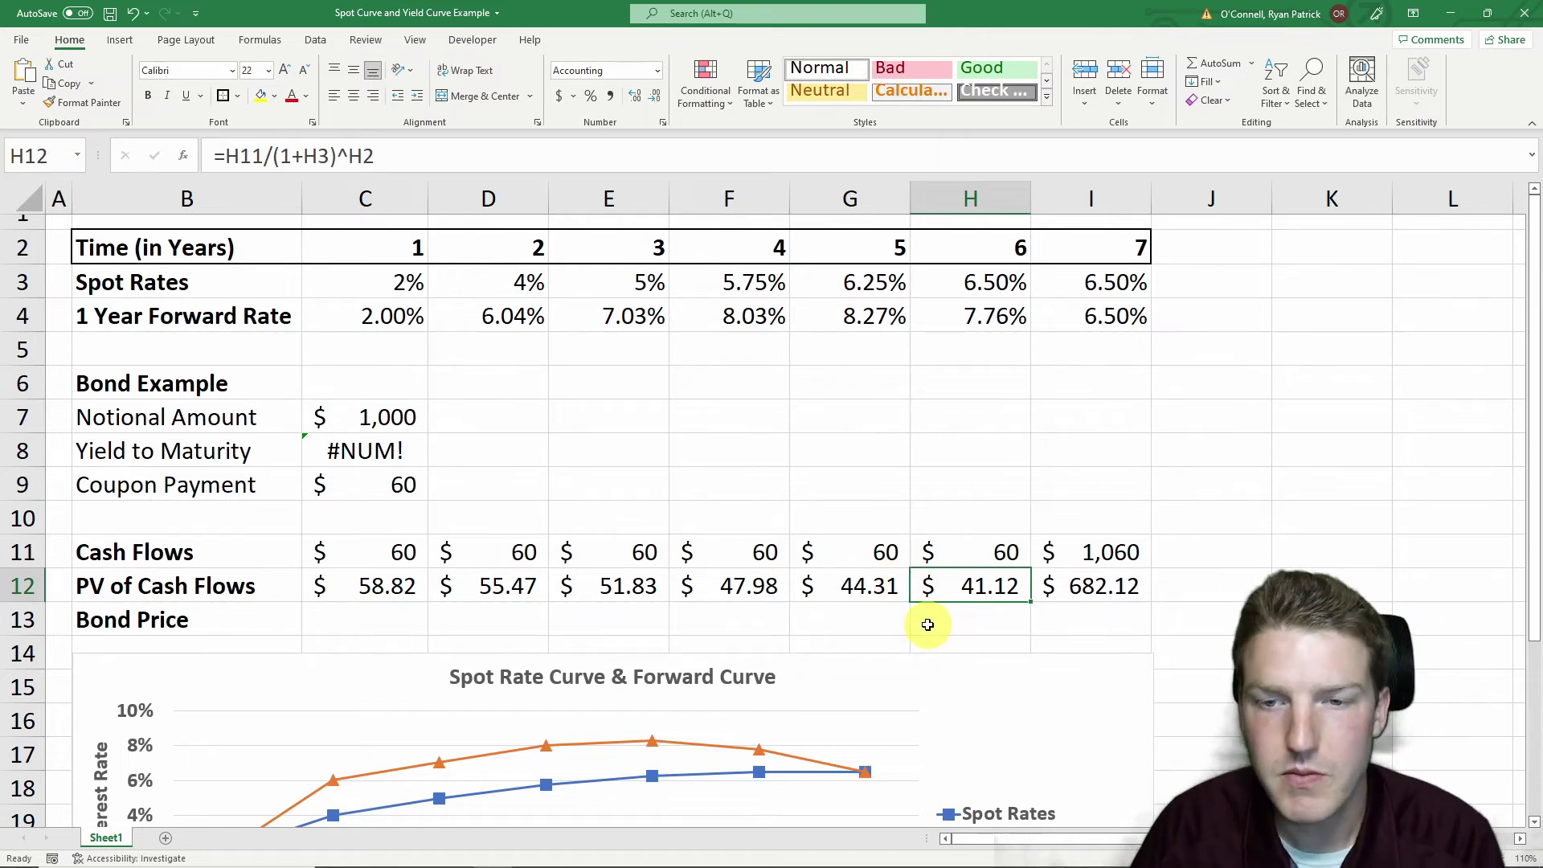
pyautogui.click(930, 153)
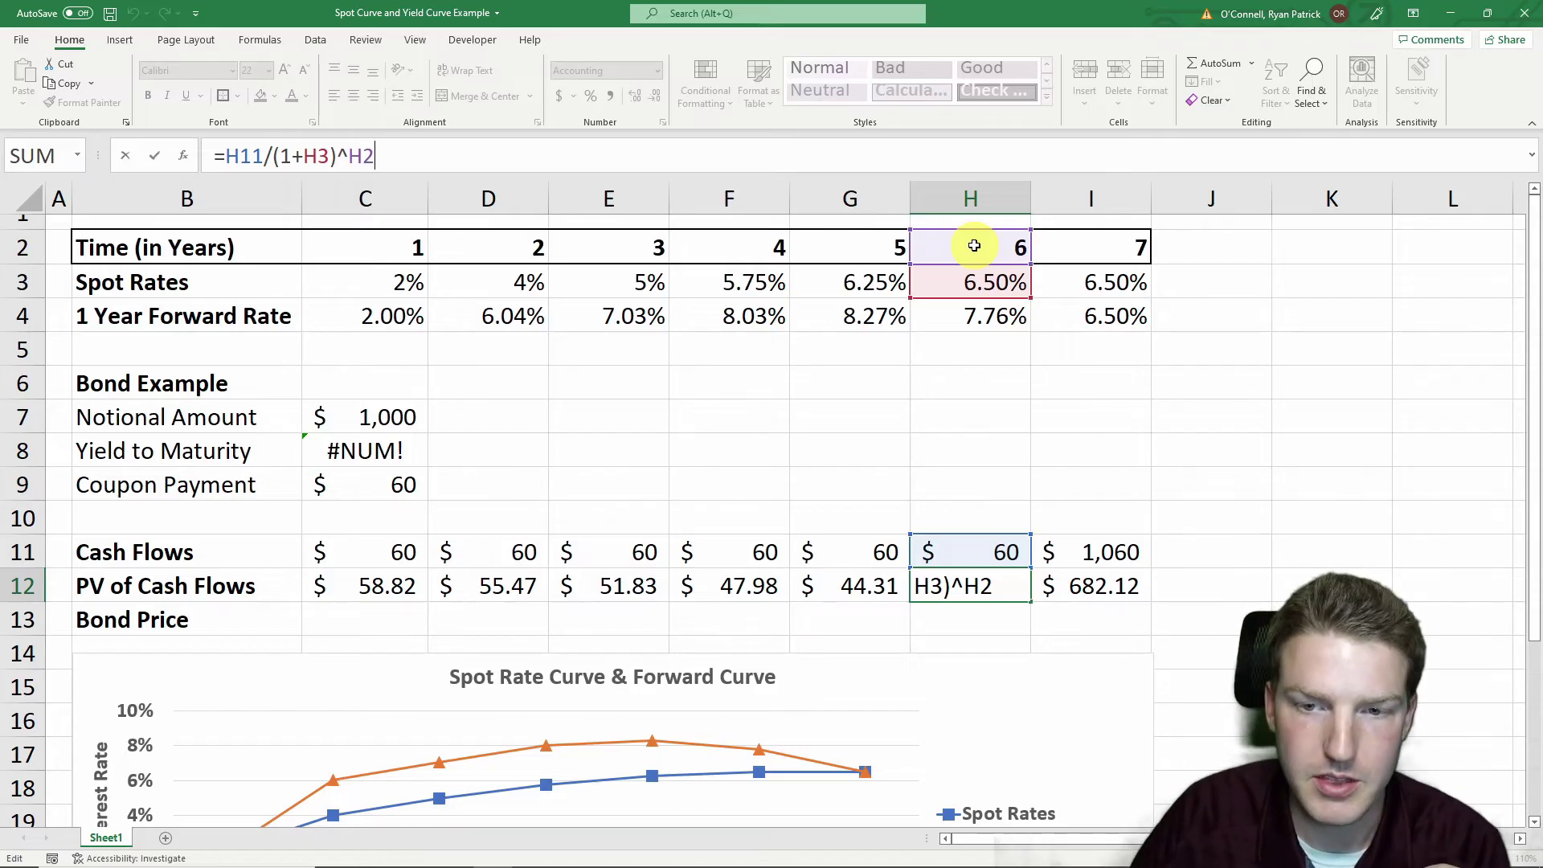
pyautogui.press('Return')
# Enter =SUM(C12:I12) in C13 for a $981.65 bond price.
pyautogui.click(388, 617)
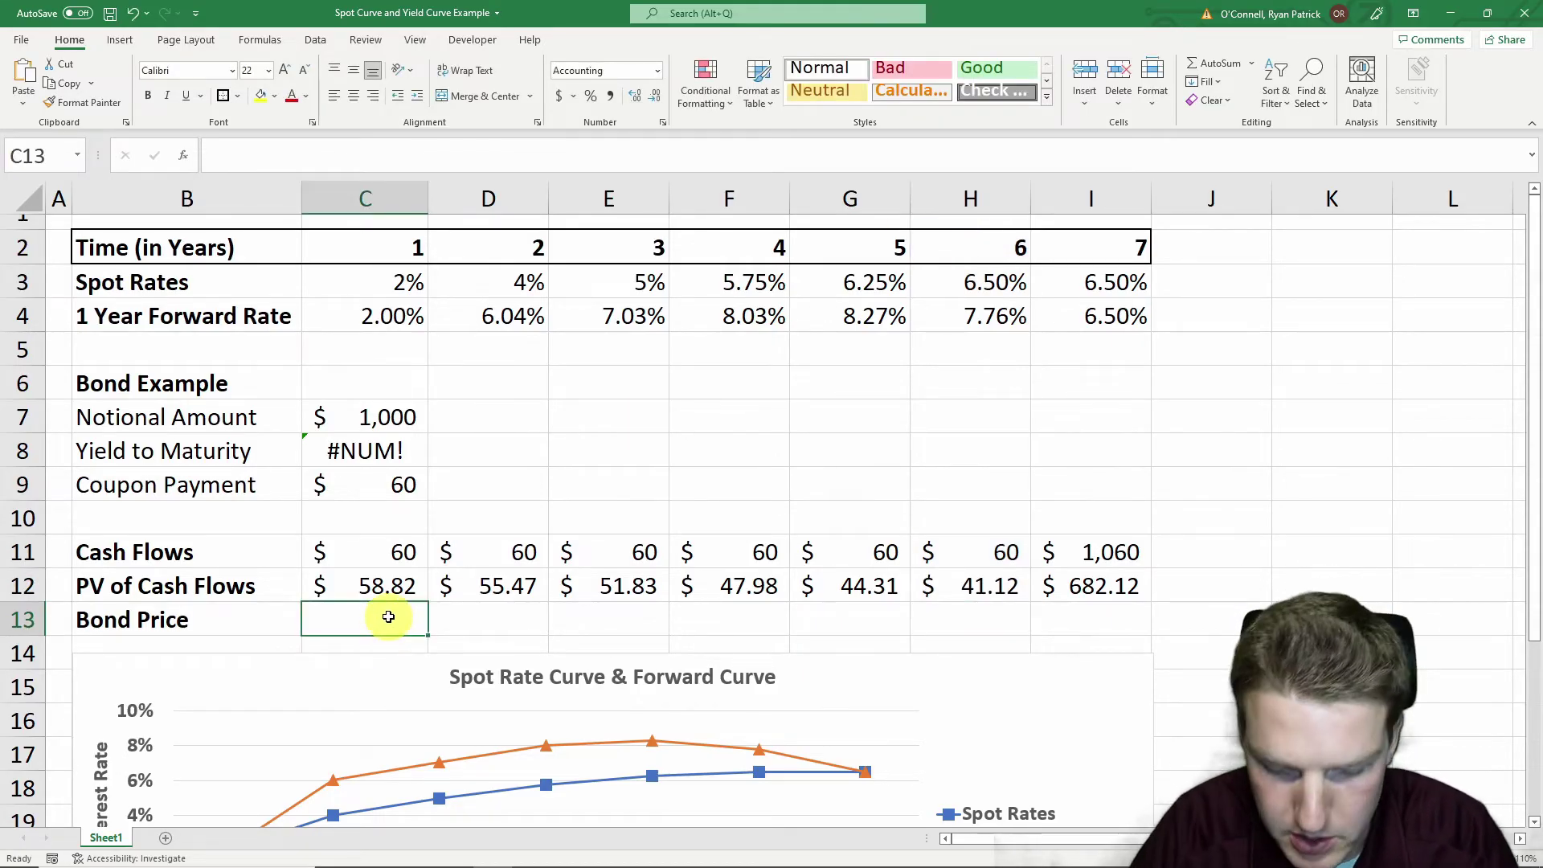
pyautogui.write('=sum(')
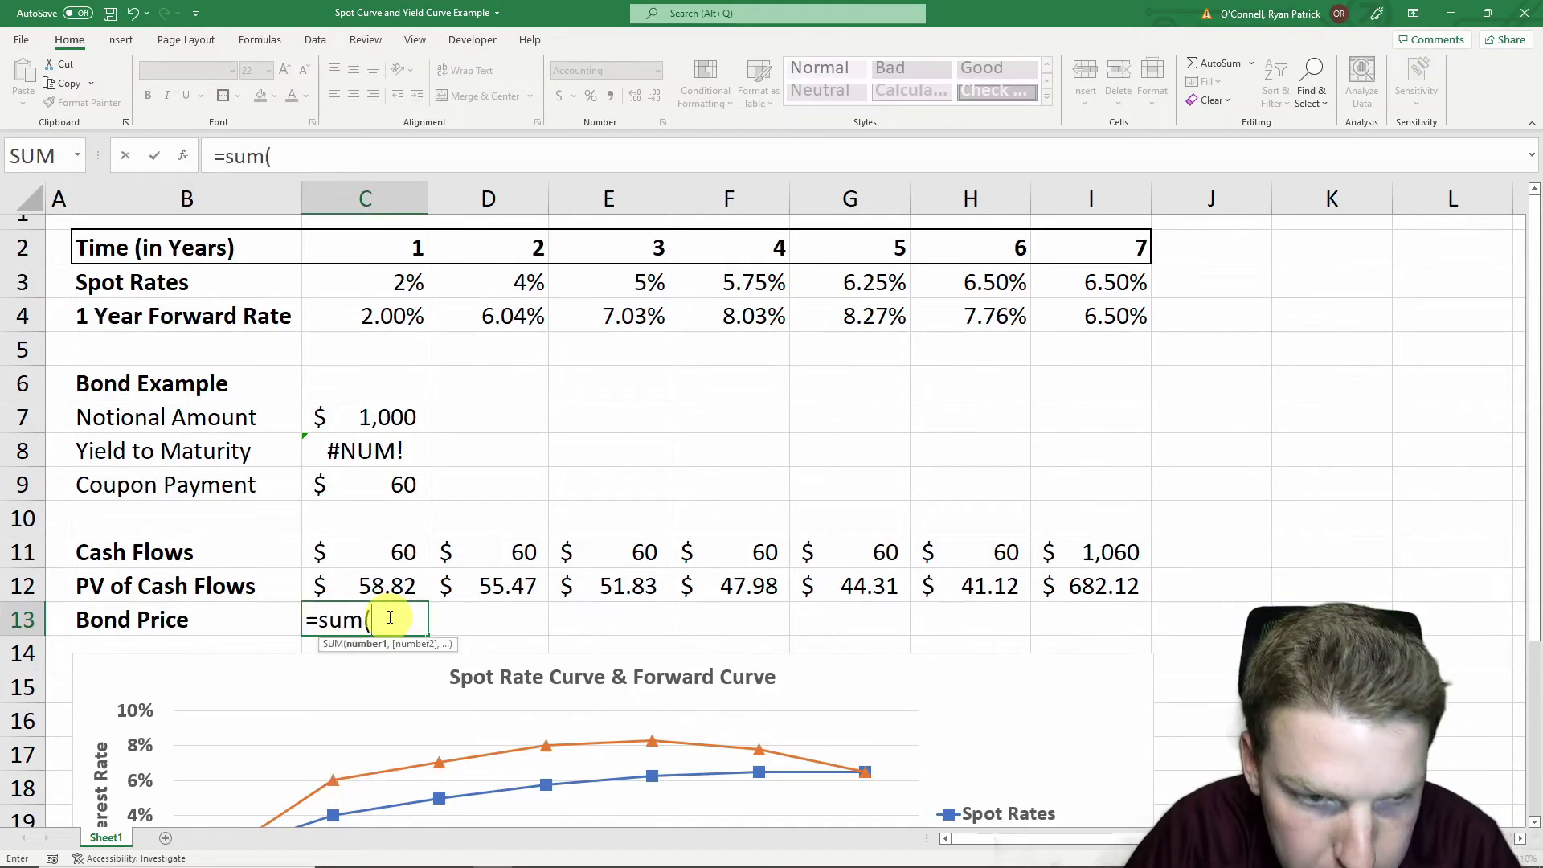
pyautogui.moveTo(369, 594); pyautogui.dragTo(1072, 586)
pyautogui.press('Return')
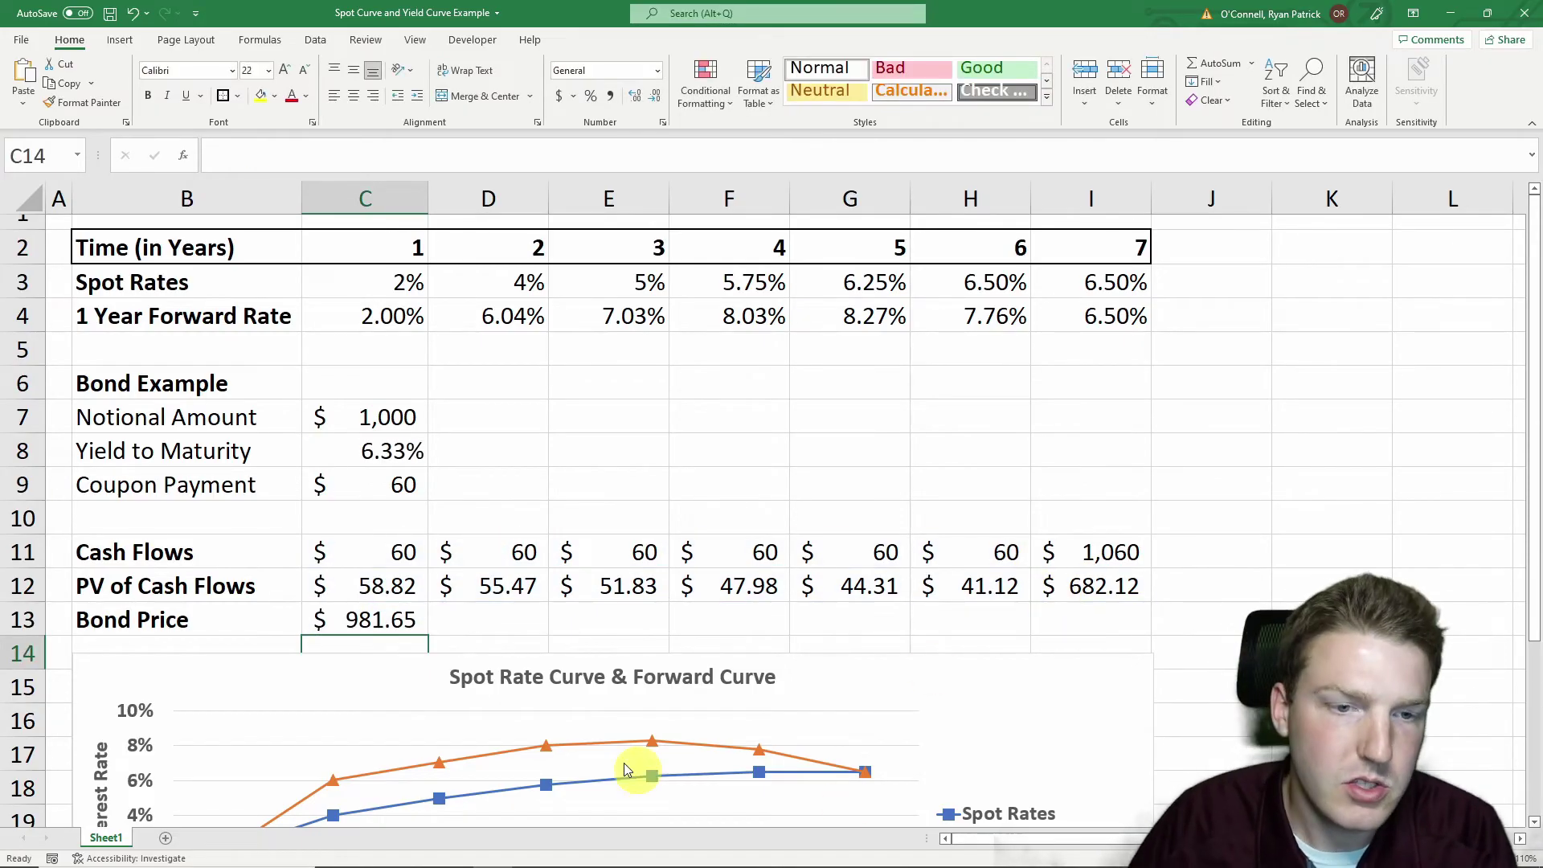
# Review the bond price, notional, 6.33% yield to maturity and the seven spot rates.
pyautogui.click(403, 616)
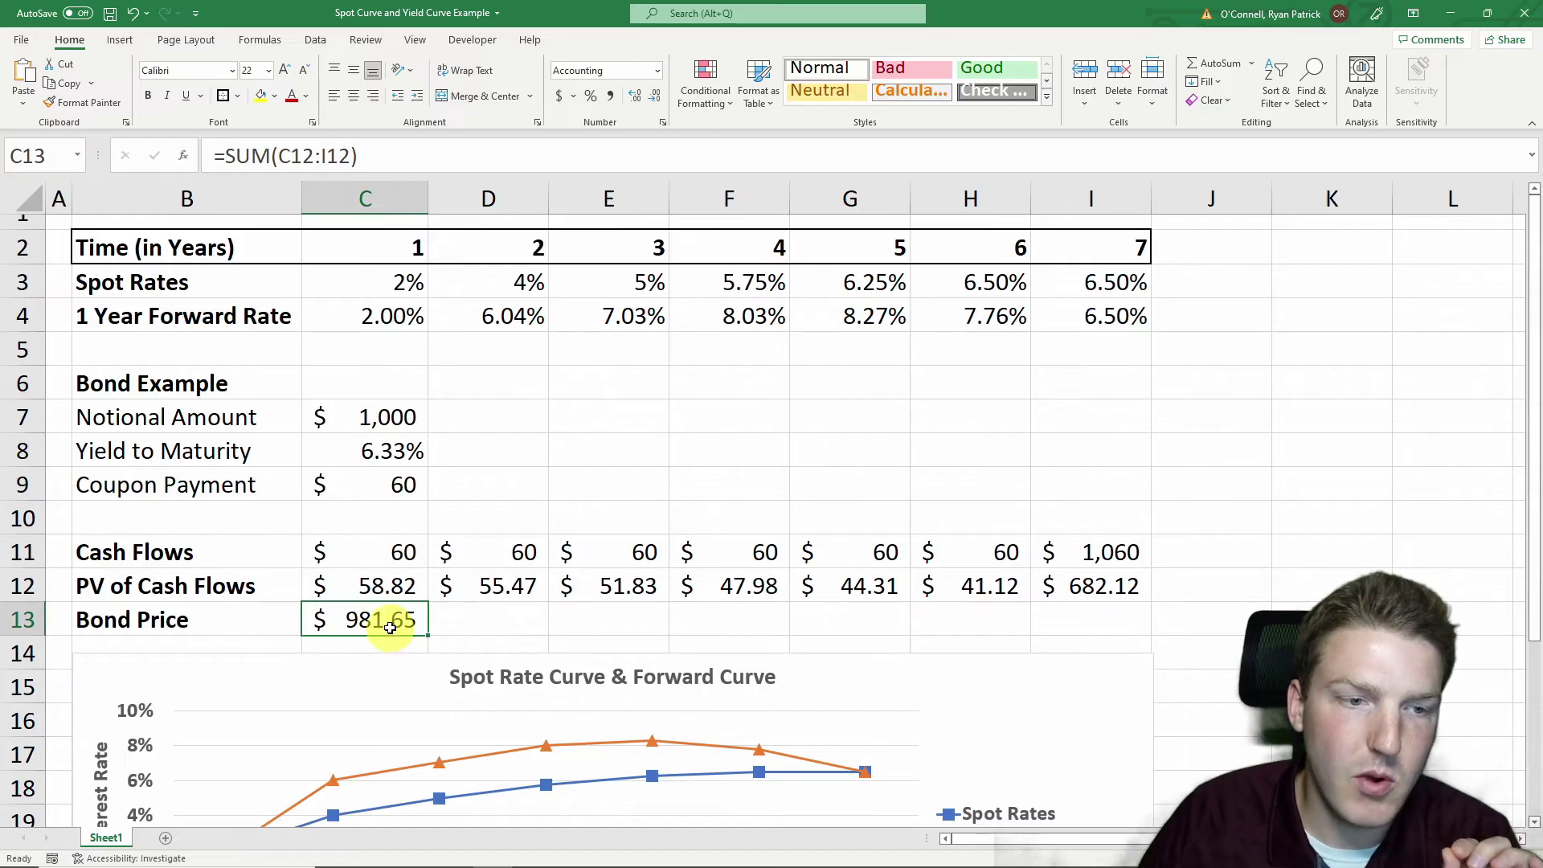
pyautogui.click(378, 416)
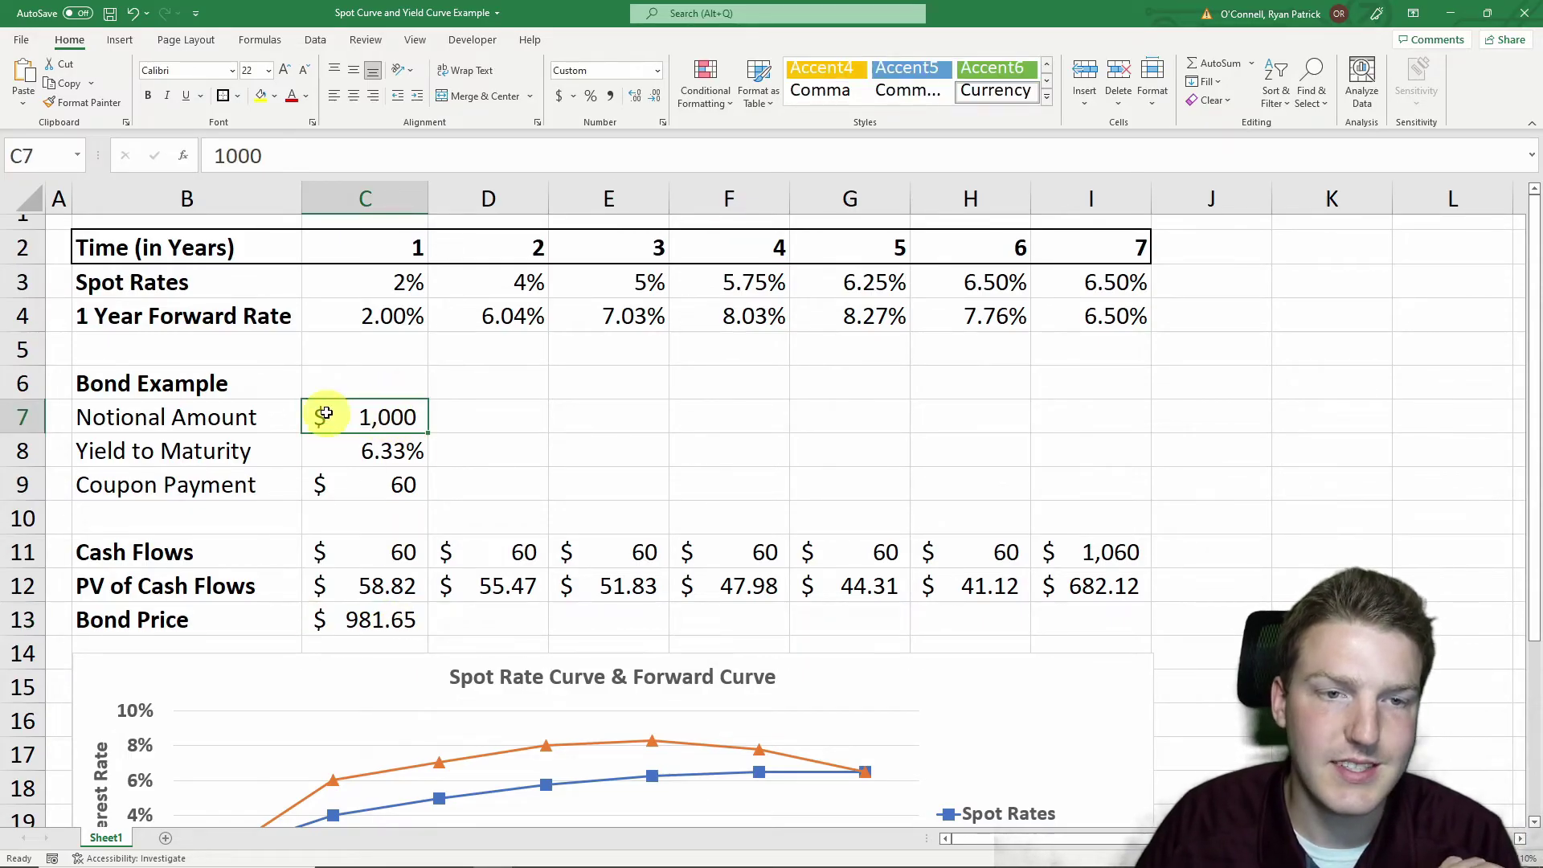
pyautogui.click(395, 615)
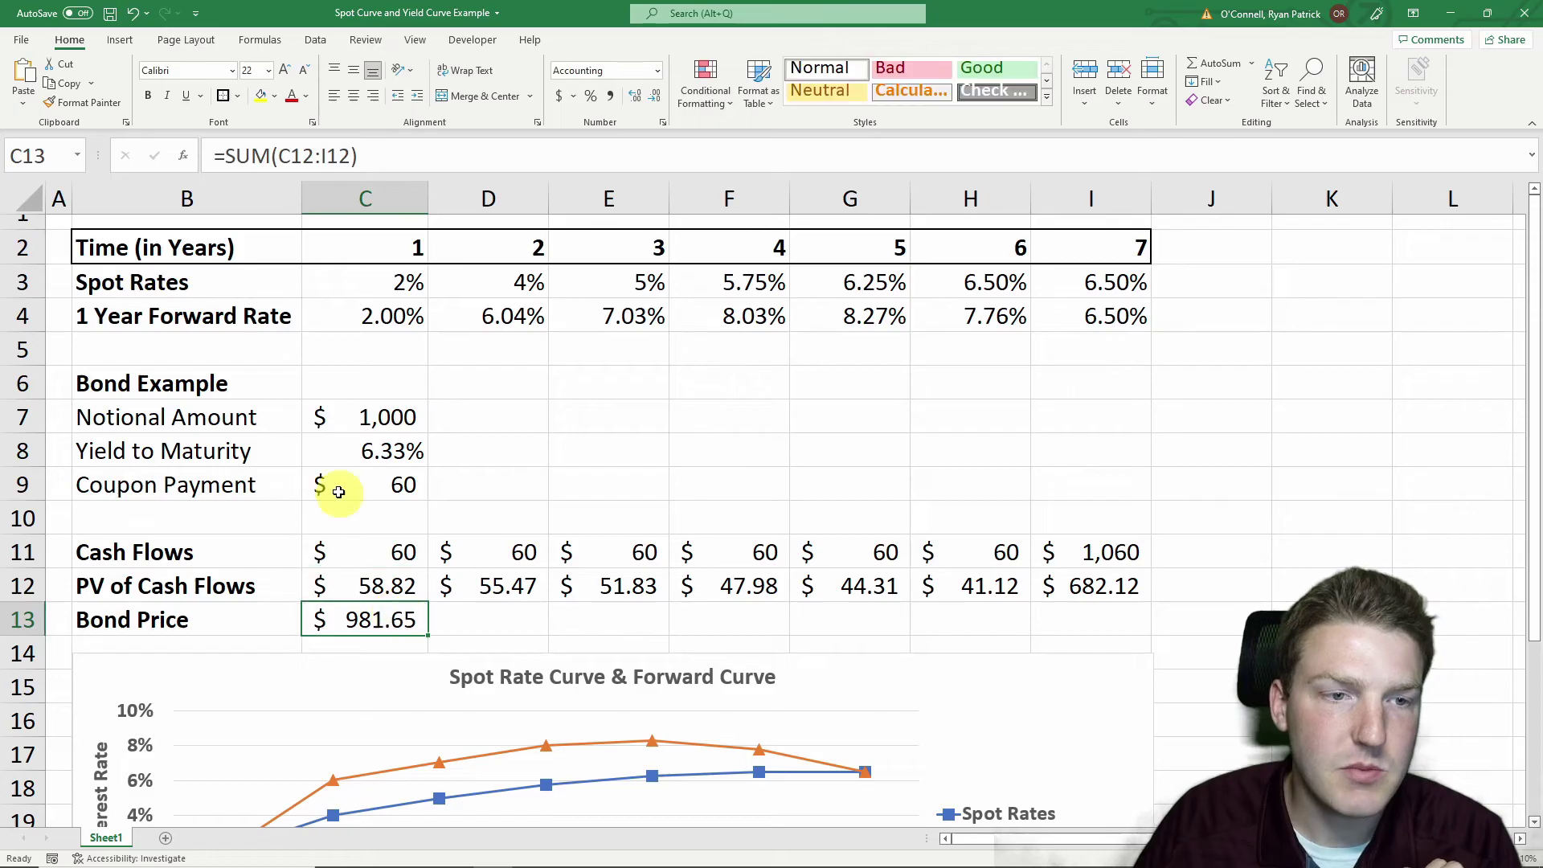
pyautogui.click(356, 455)
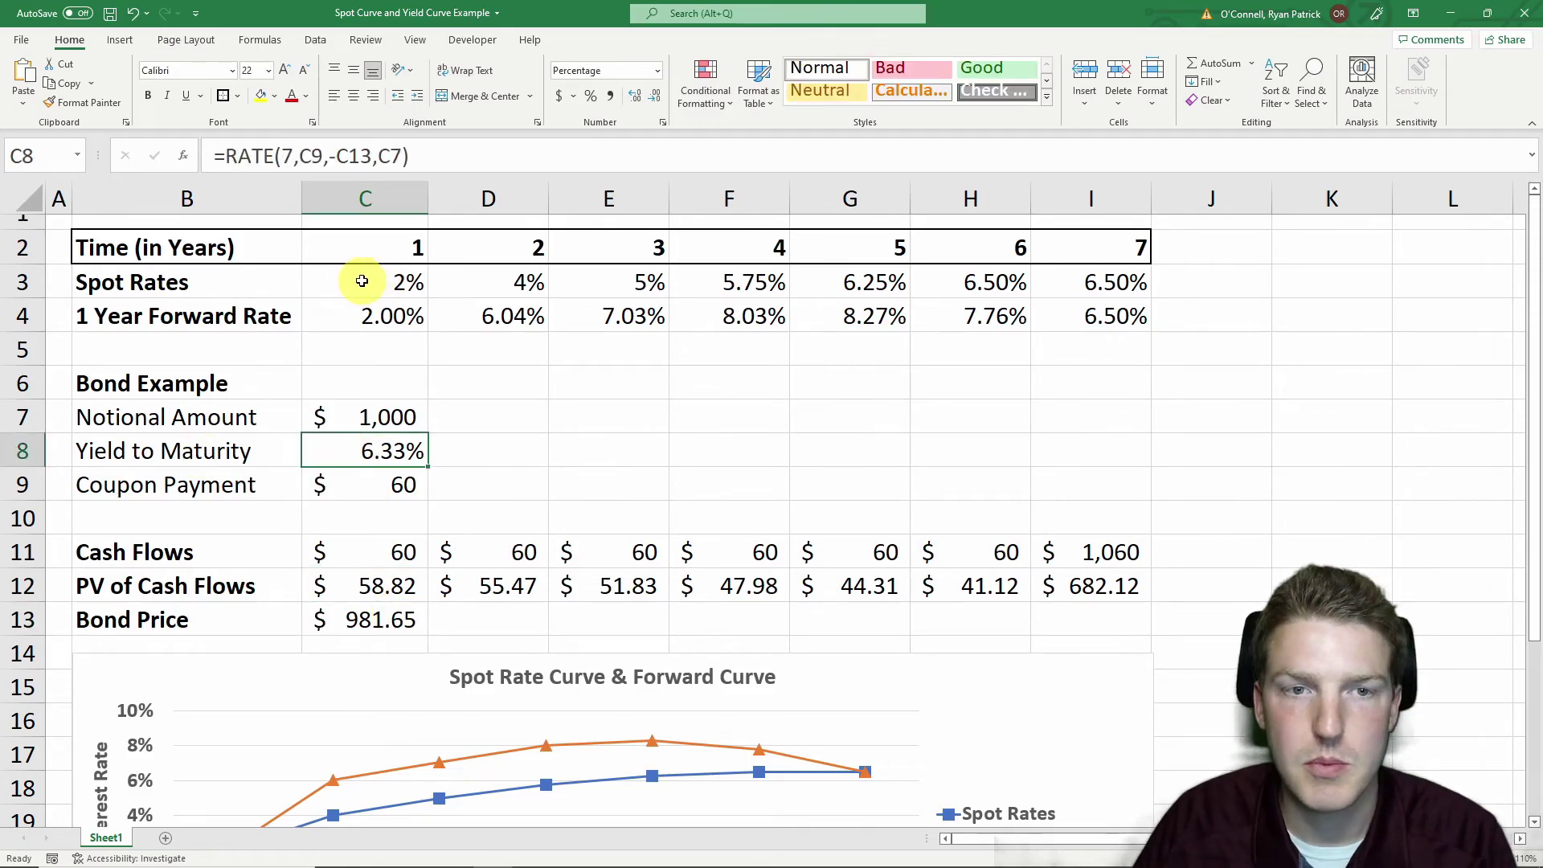
pyautogui.moveTo(362, 280); pyautogui.dragTo(1097, 286)
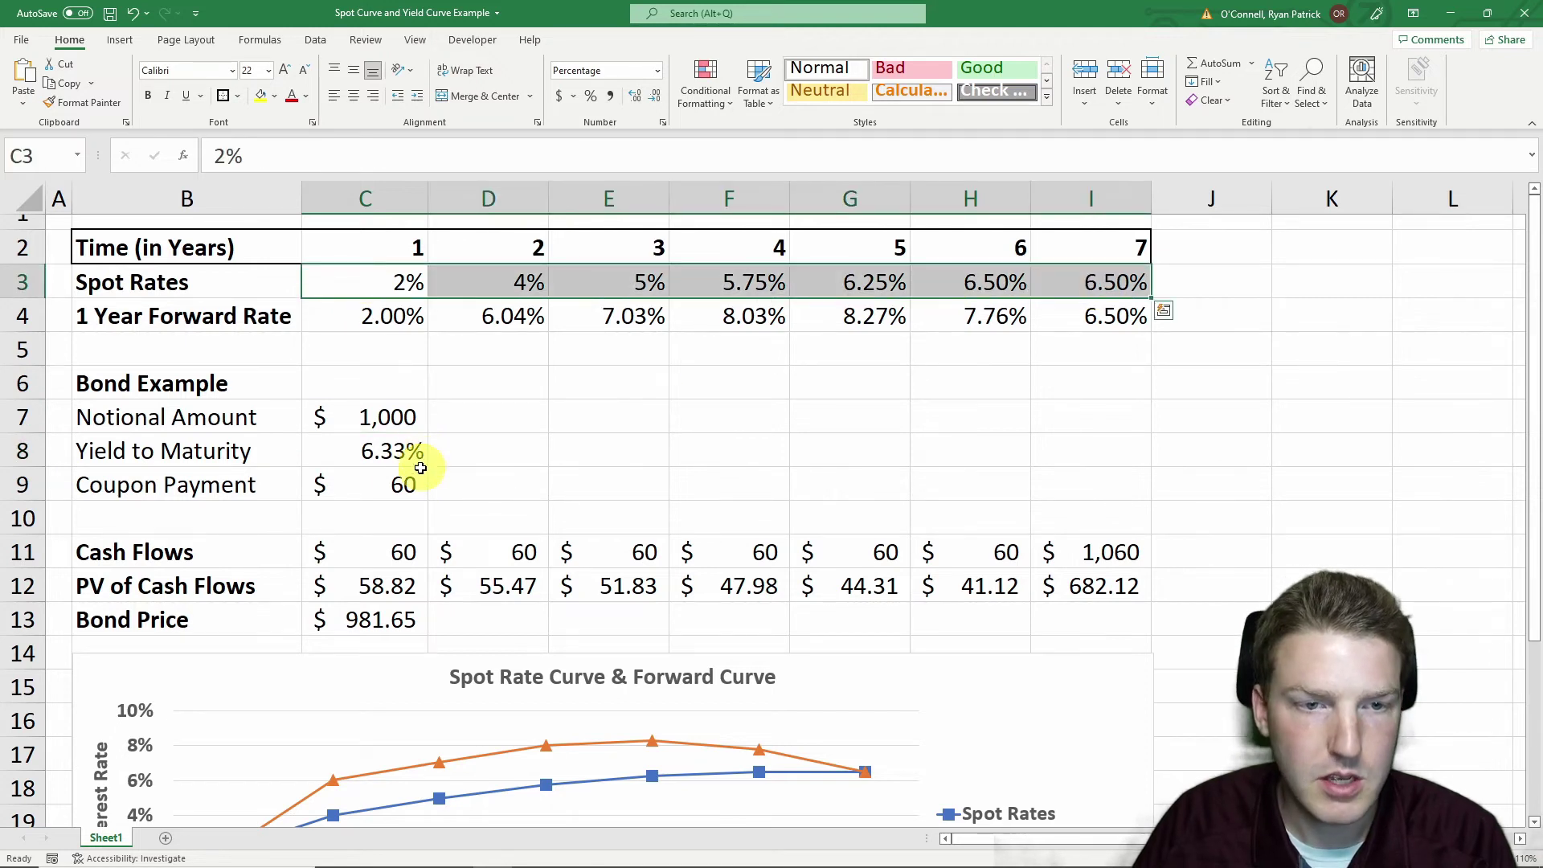
# Change the coupon formula in C9 to =C7*0.01.
pyautogui.click(417, 475)
pyautogui.click(320, 159)
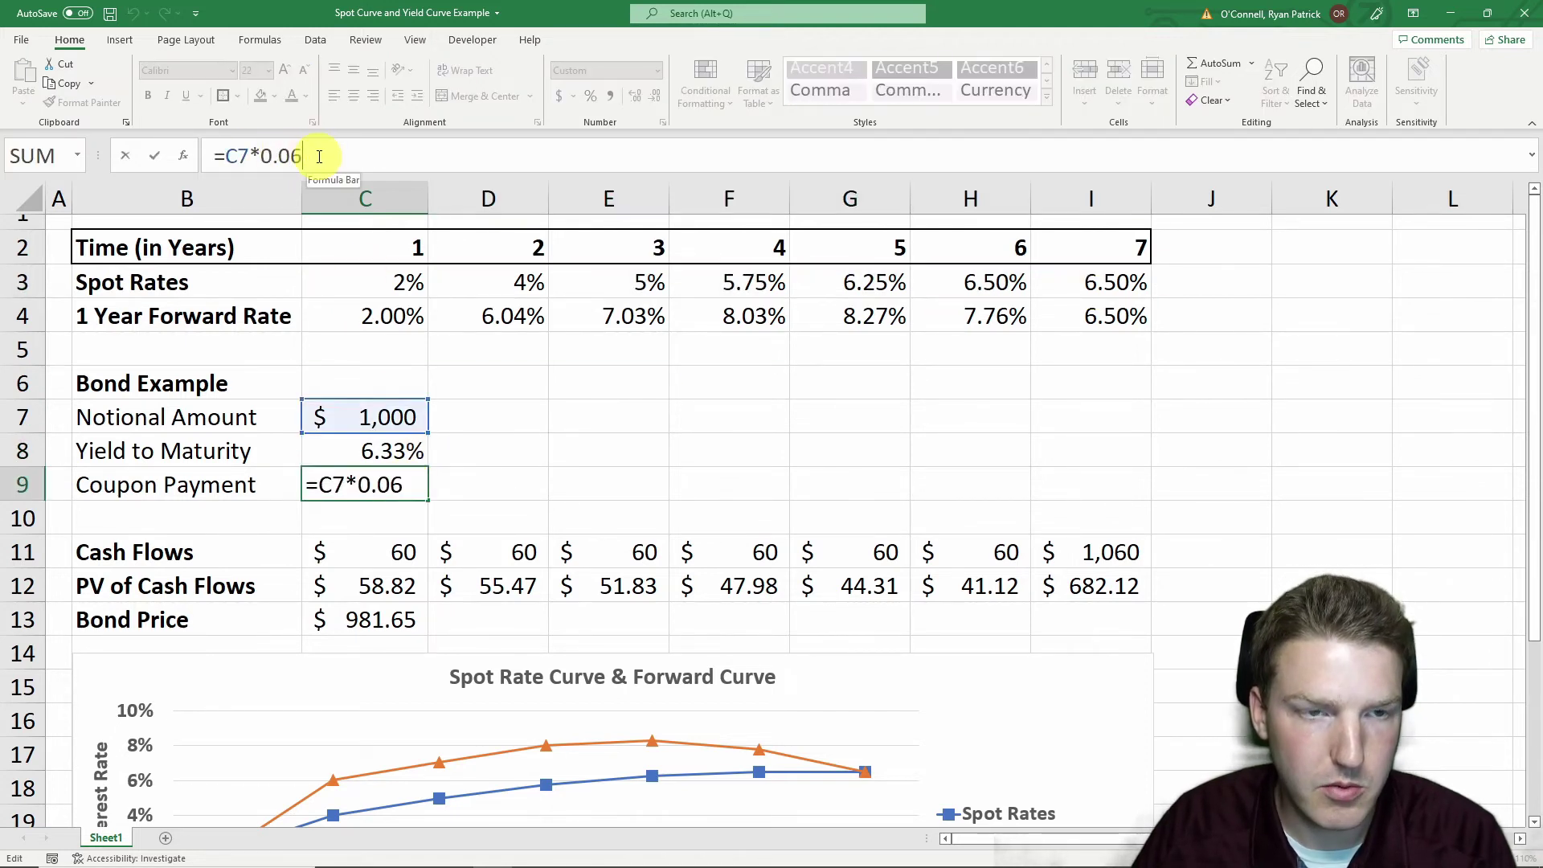
pyautogui.press('Return')
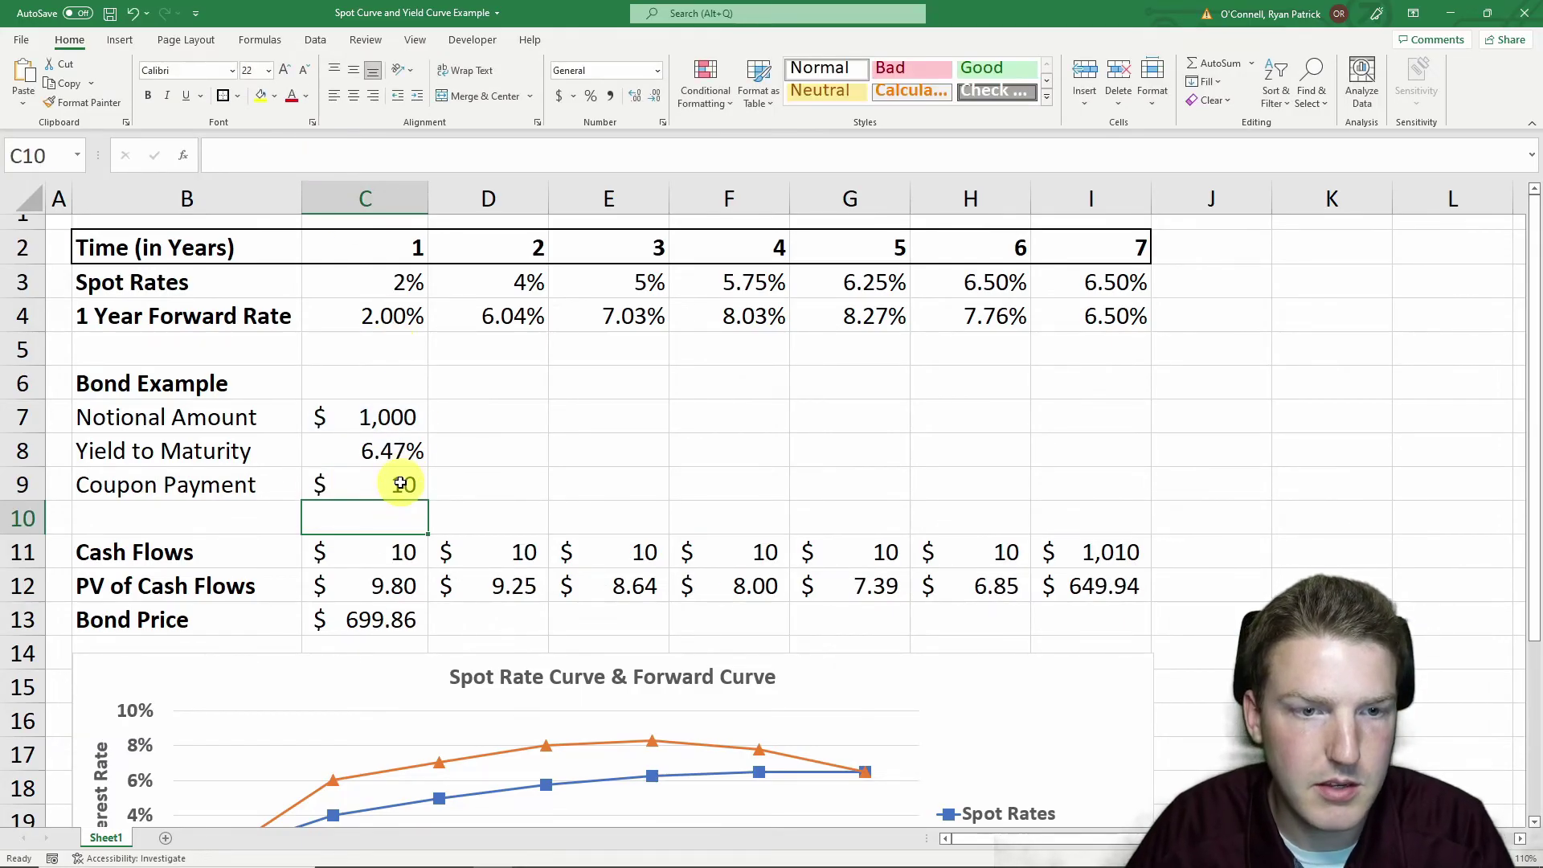
# Change the coupon formula to =C7*0.07 for a $70 payment.
pyautogui.click(401, 481)
pyautogui.click(326, 153)
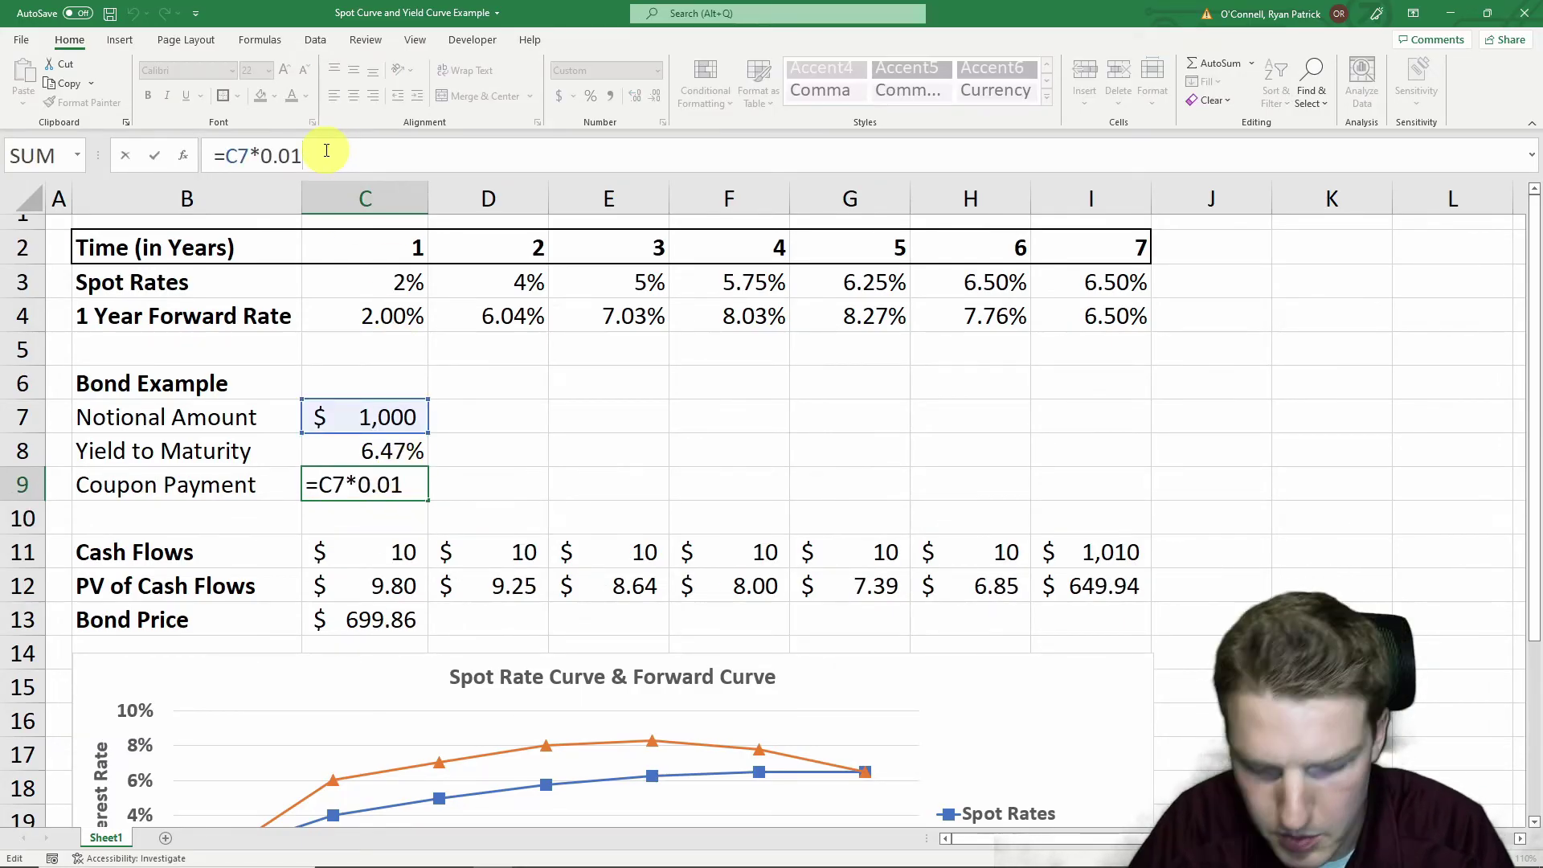
pyautogui.press('BackSpace')
pyautogui.write('7')
pyautogui.press('Return')
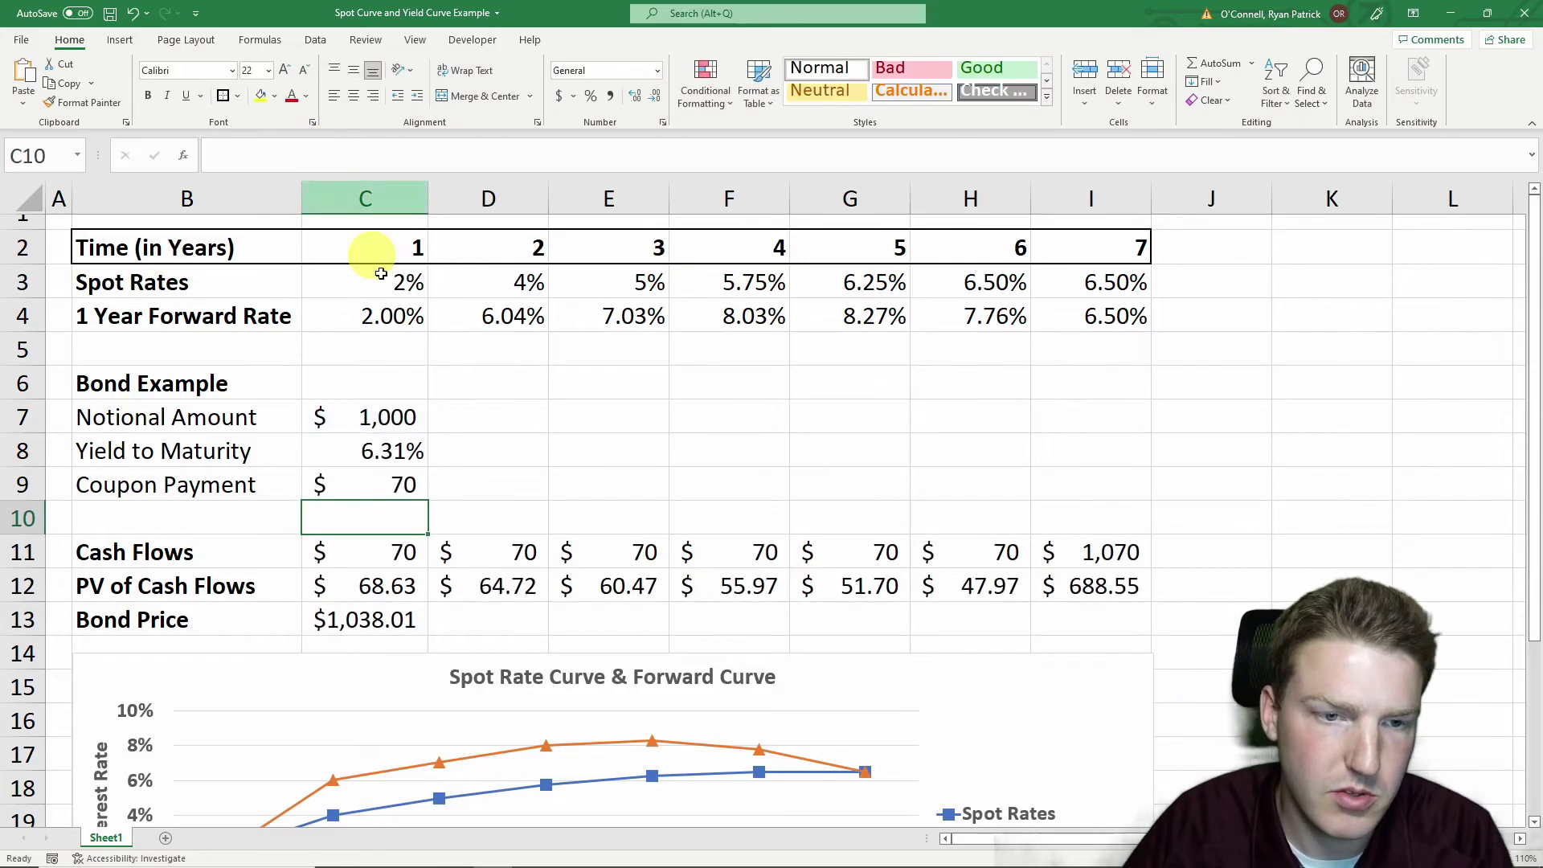
# Check the $1,038.01 bond price, notional and 6.31% yield to maturity.
pyautogui.click(370, 631)
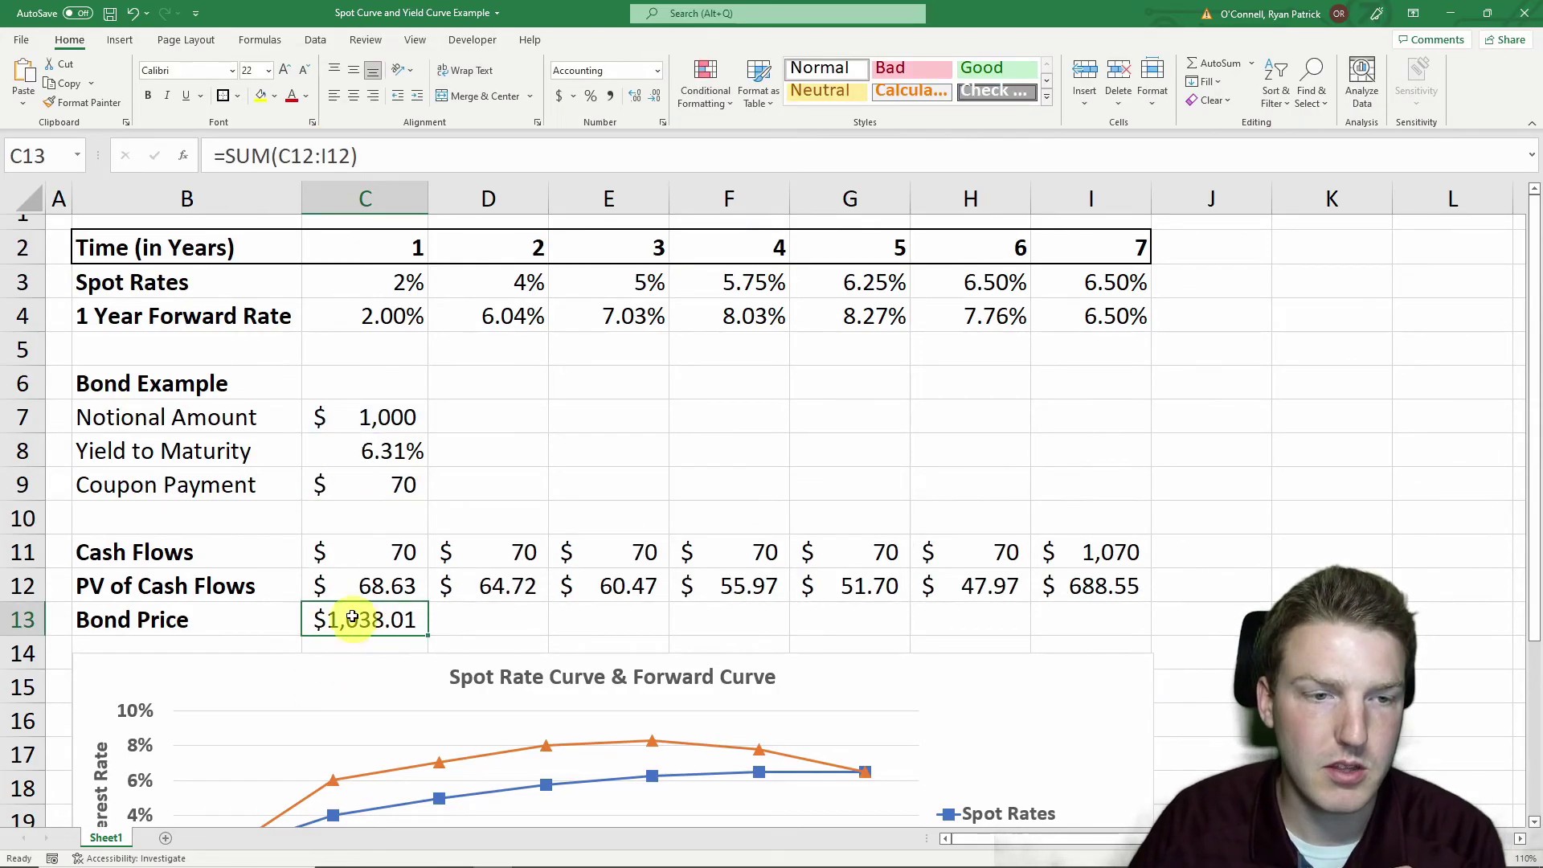
pyautogui.click(366, 415)
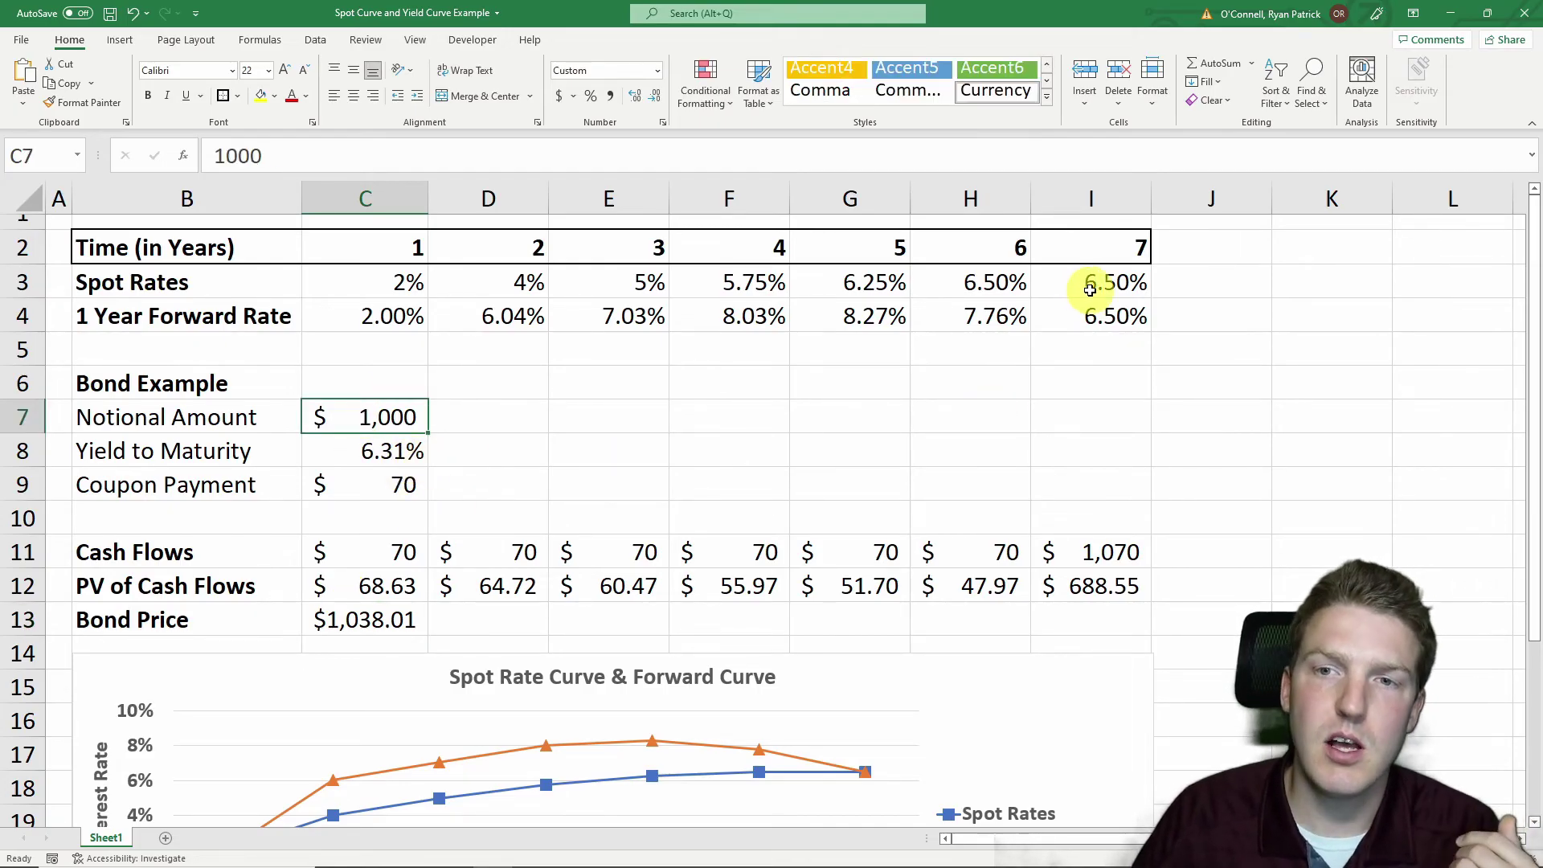
pyautogui.click(394, 451)
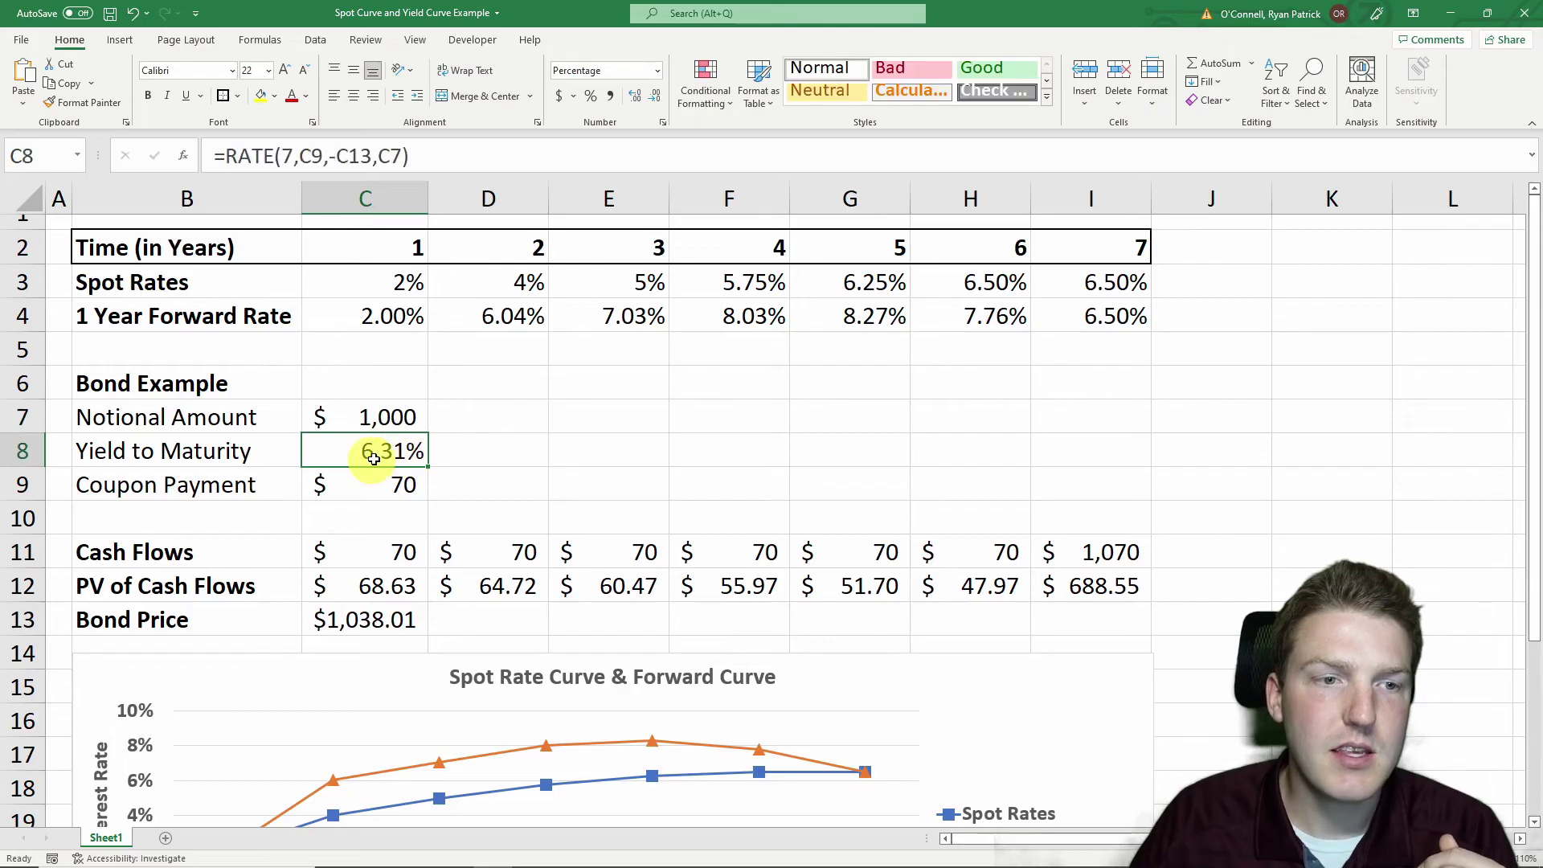
# Enter 10% as the year-7 spot rate and review the 9.02% yield and $898.54 price.
pyautogui.click(1110, 283)
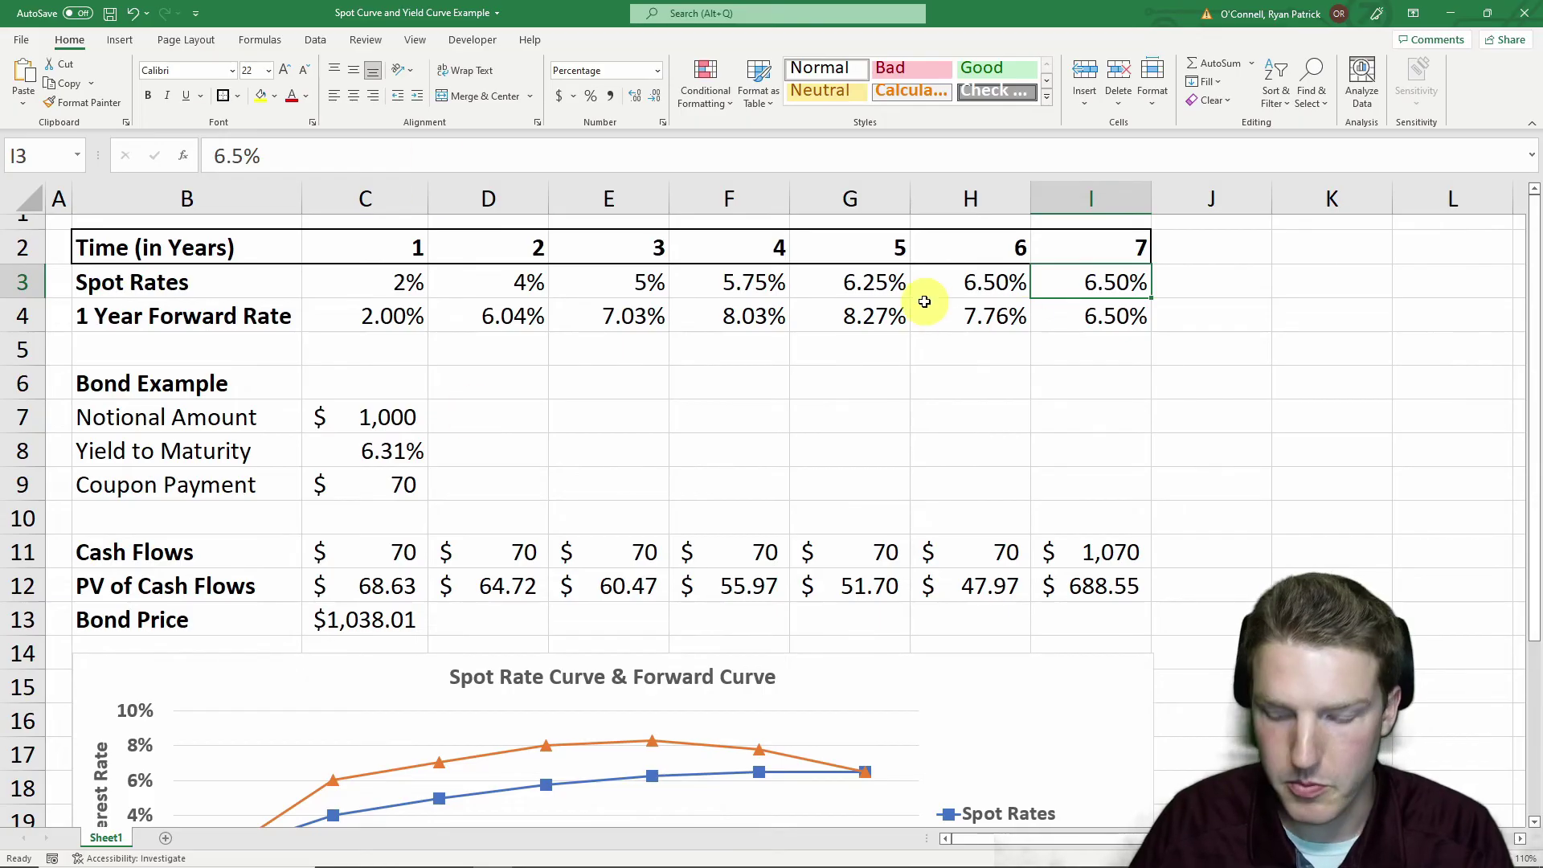
pyautogui.write('10')
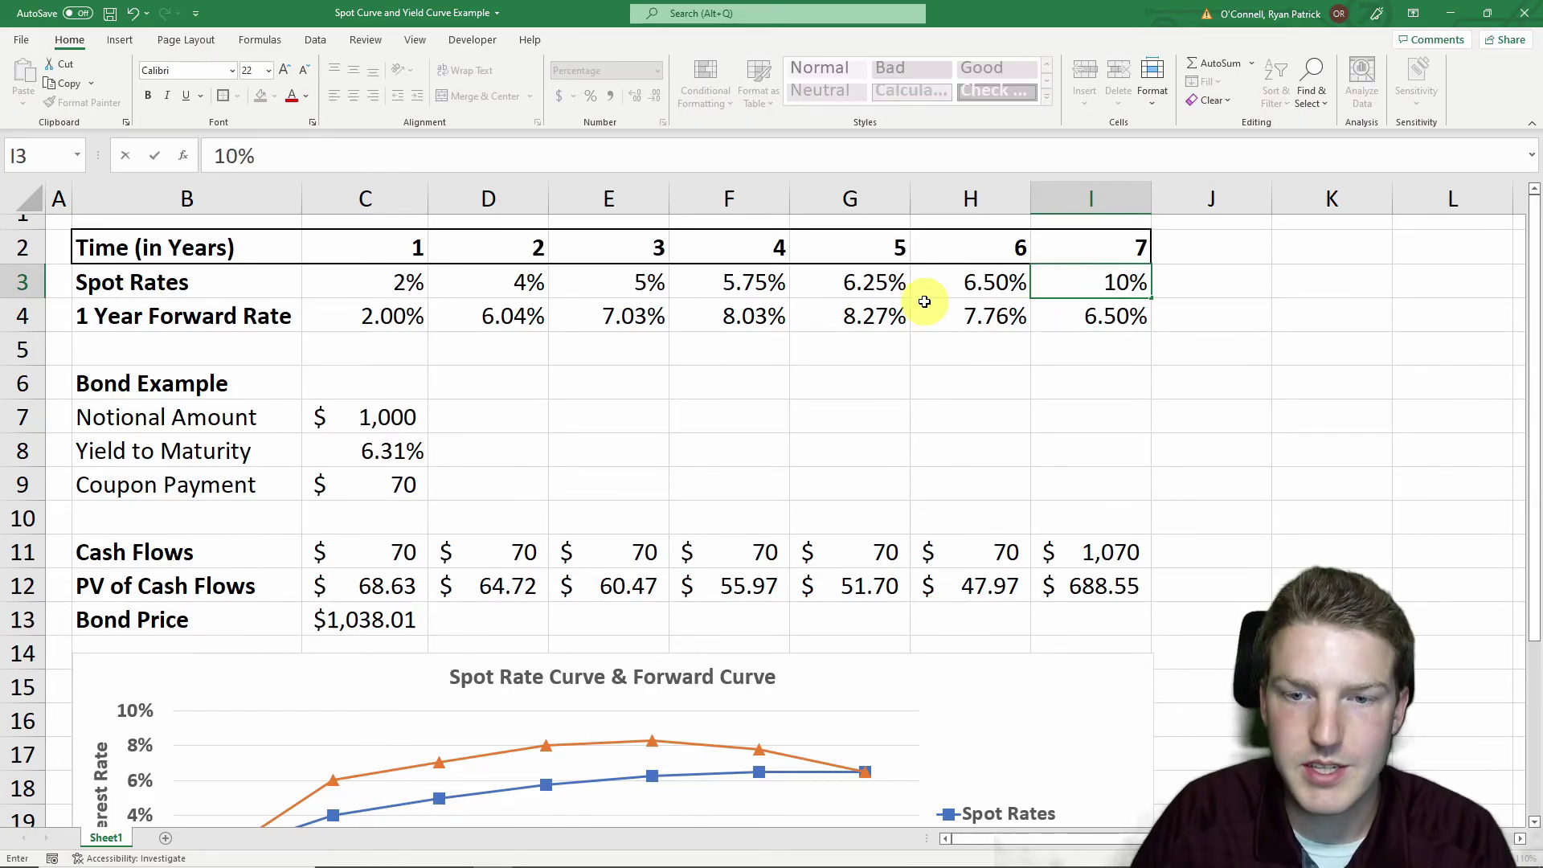
pyautogui.press('Return')
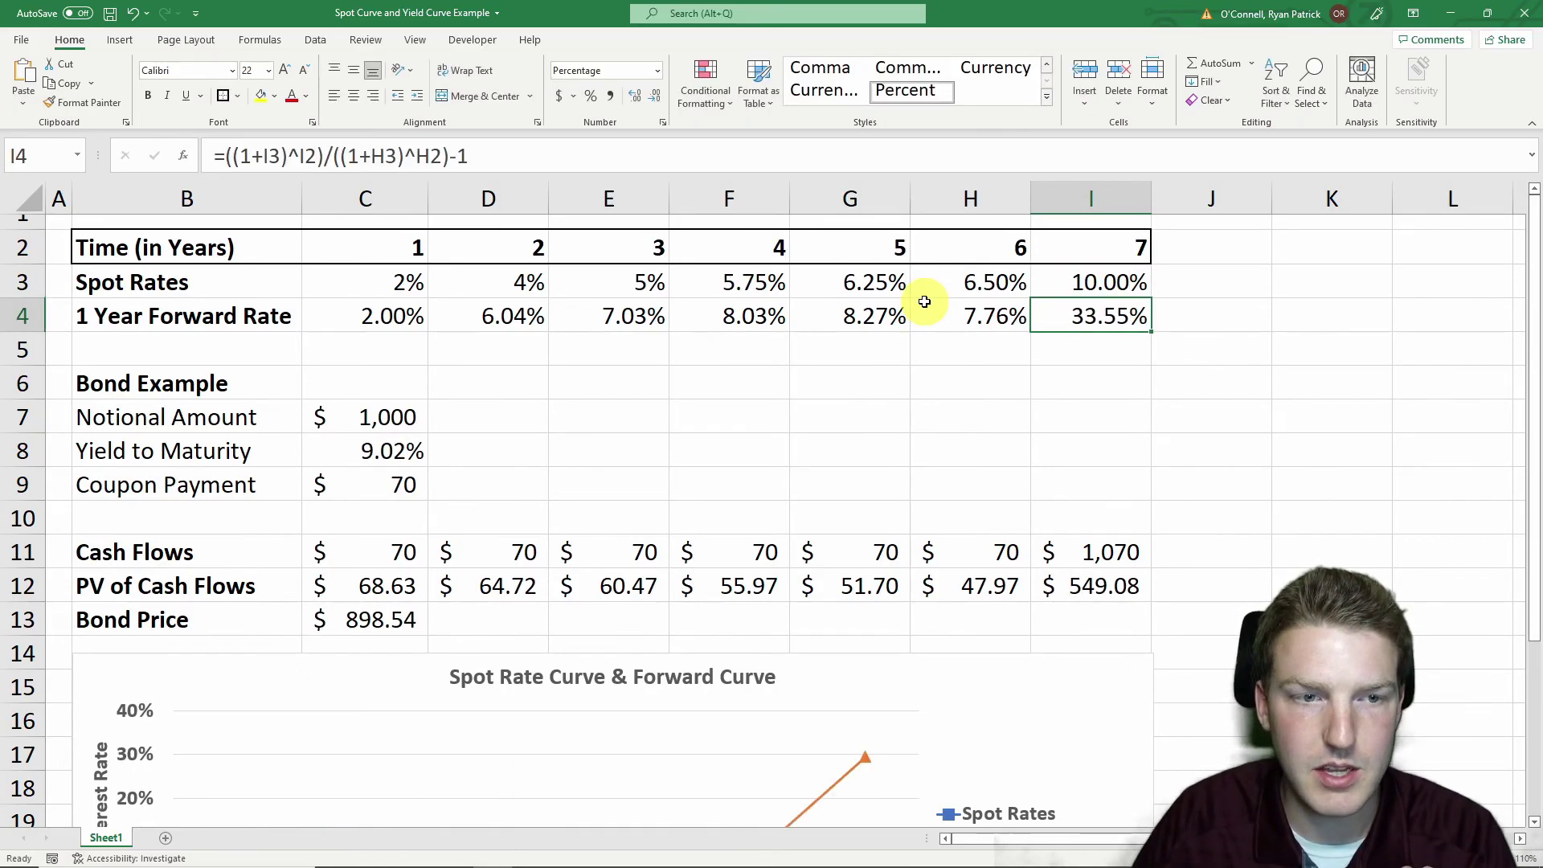
pyautogui.click(425, 455)
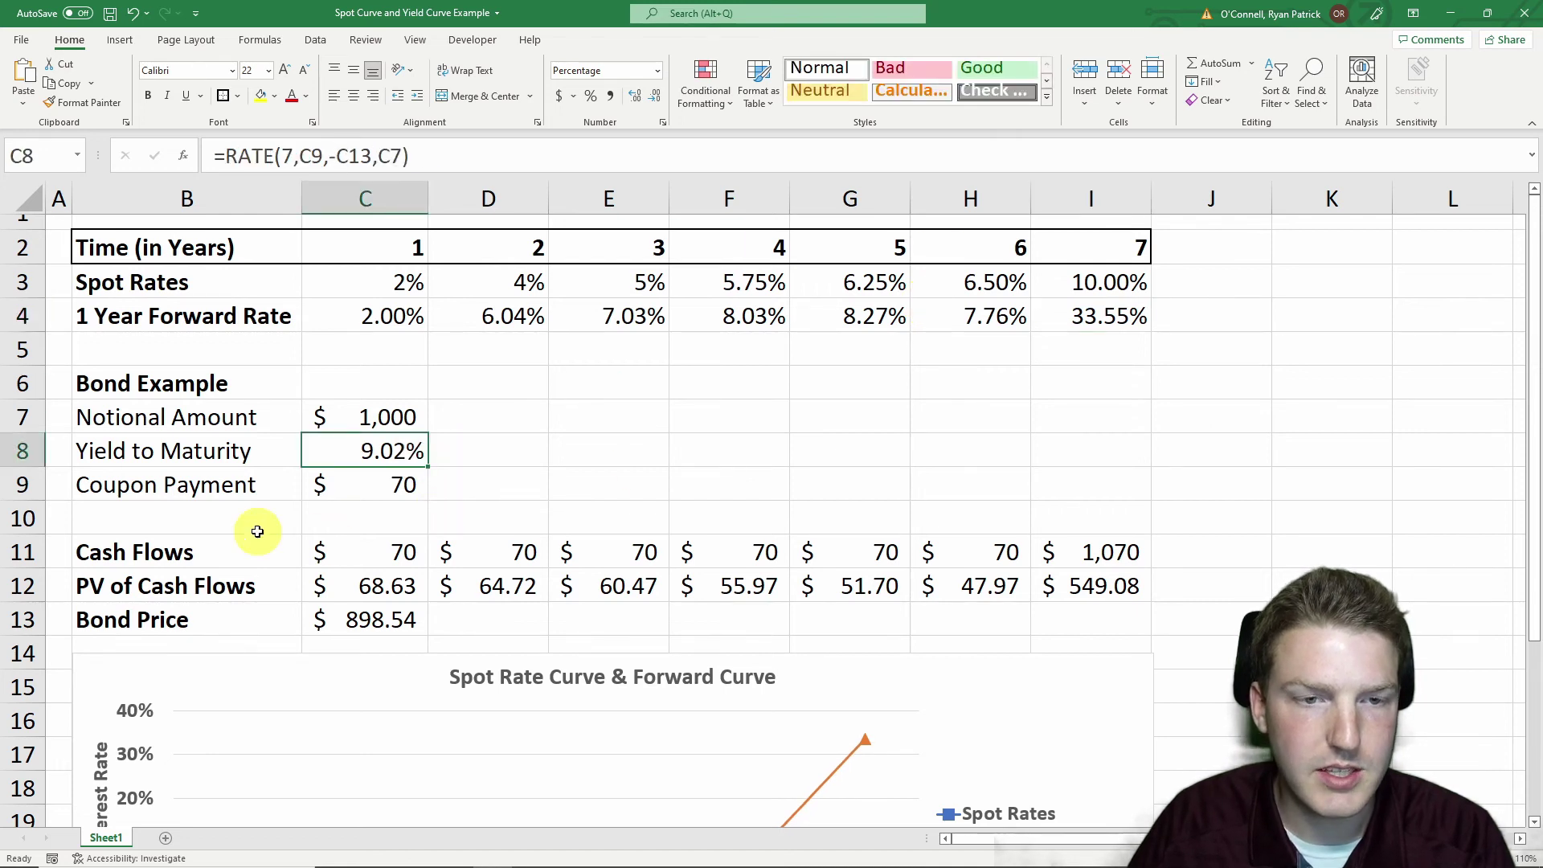
pyautogui.click(389, 485)
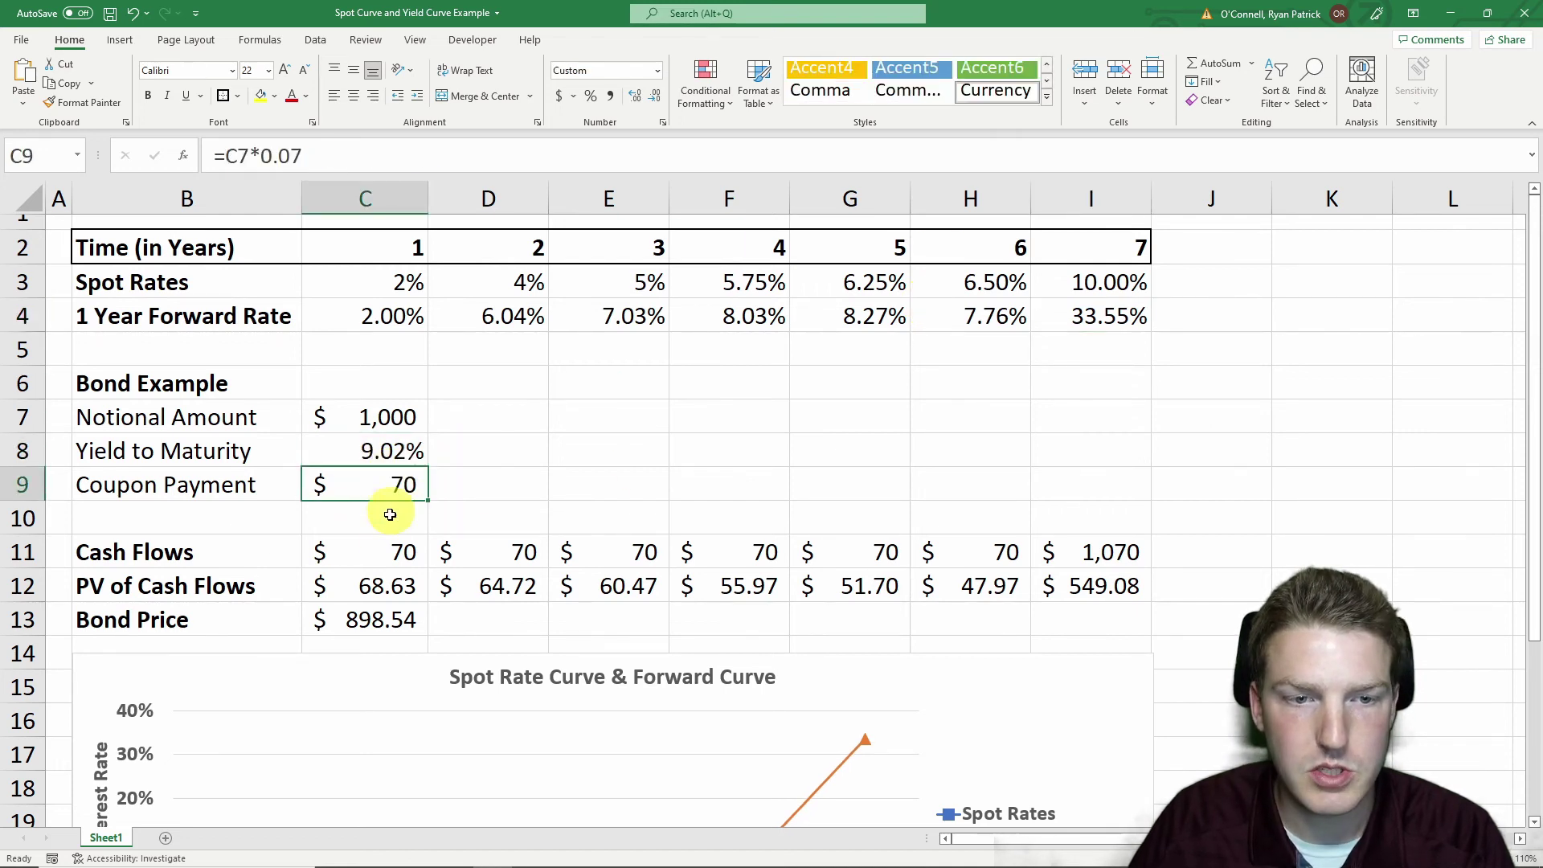
pyautogui.click(363, 621)
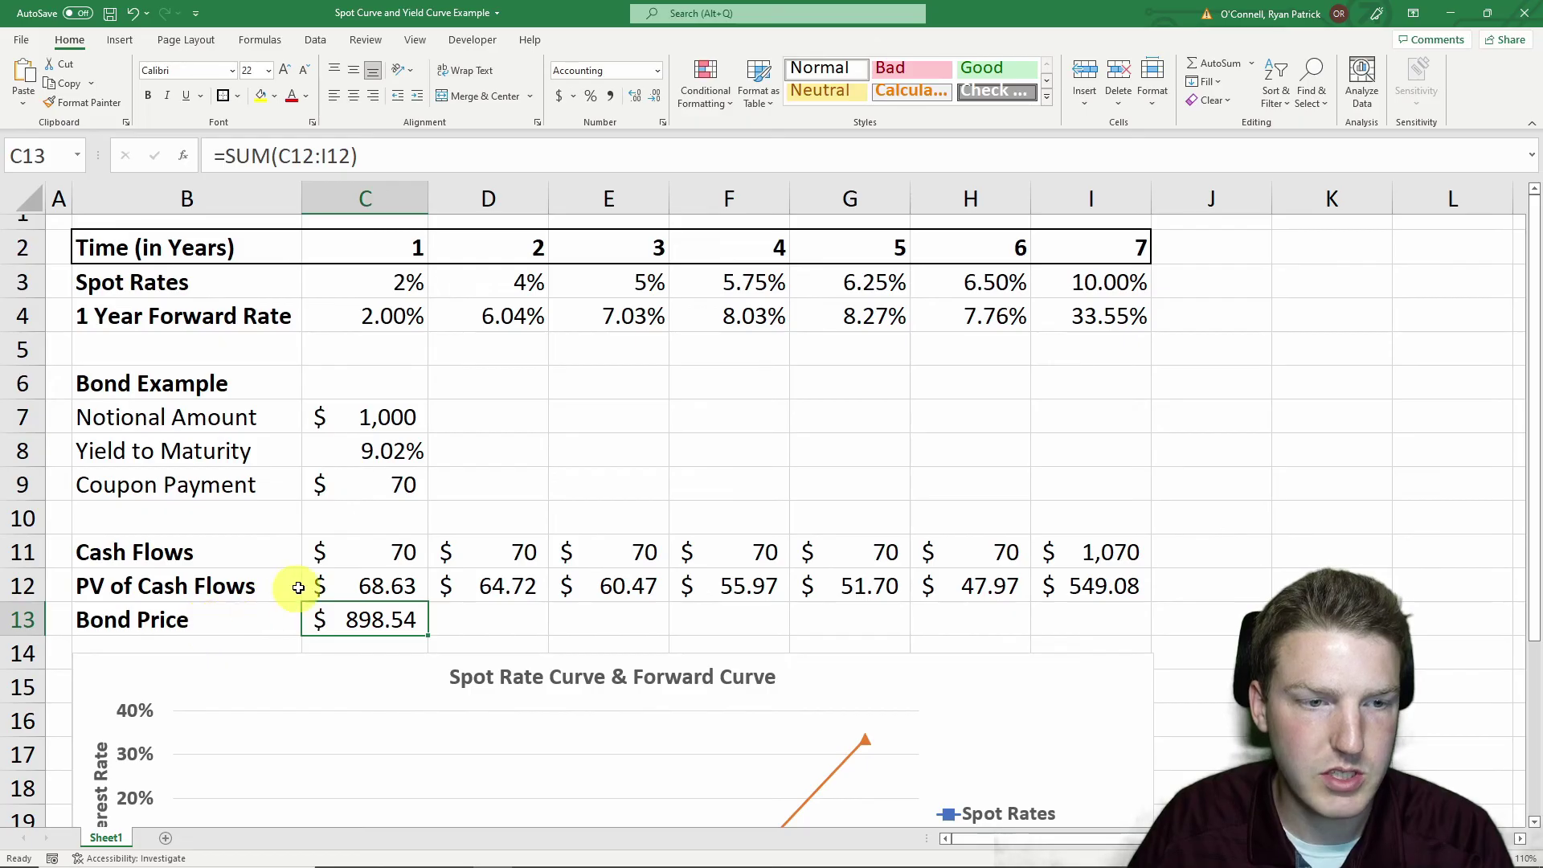
# Reposition the rate chart below the bond example.
pyautogui.scroll(-3, 266, 607)
pyautogui.scroll(1, 258, 579)
pyautogui.scroll(1, 257, 579)
pyautogui.moveTo(114, 509); pyautogui.dragTo(99, 269)
pyautogui.scroll(2, 321, 568)
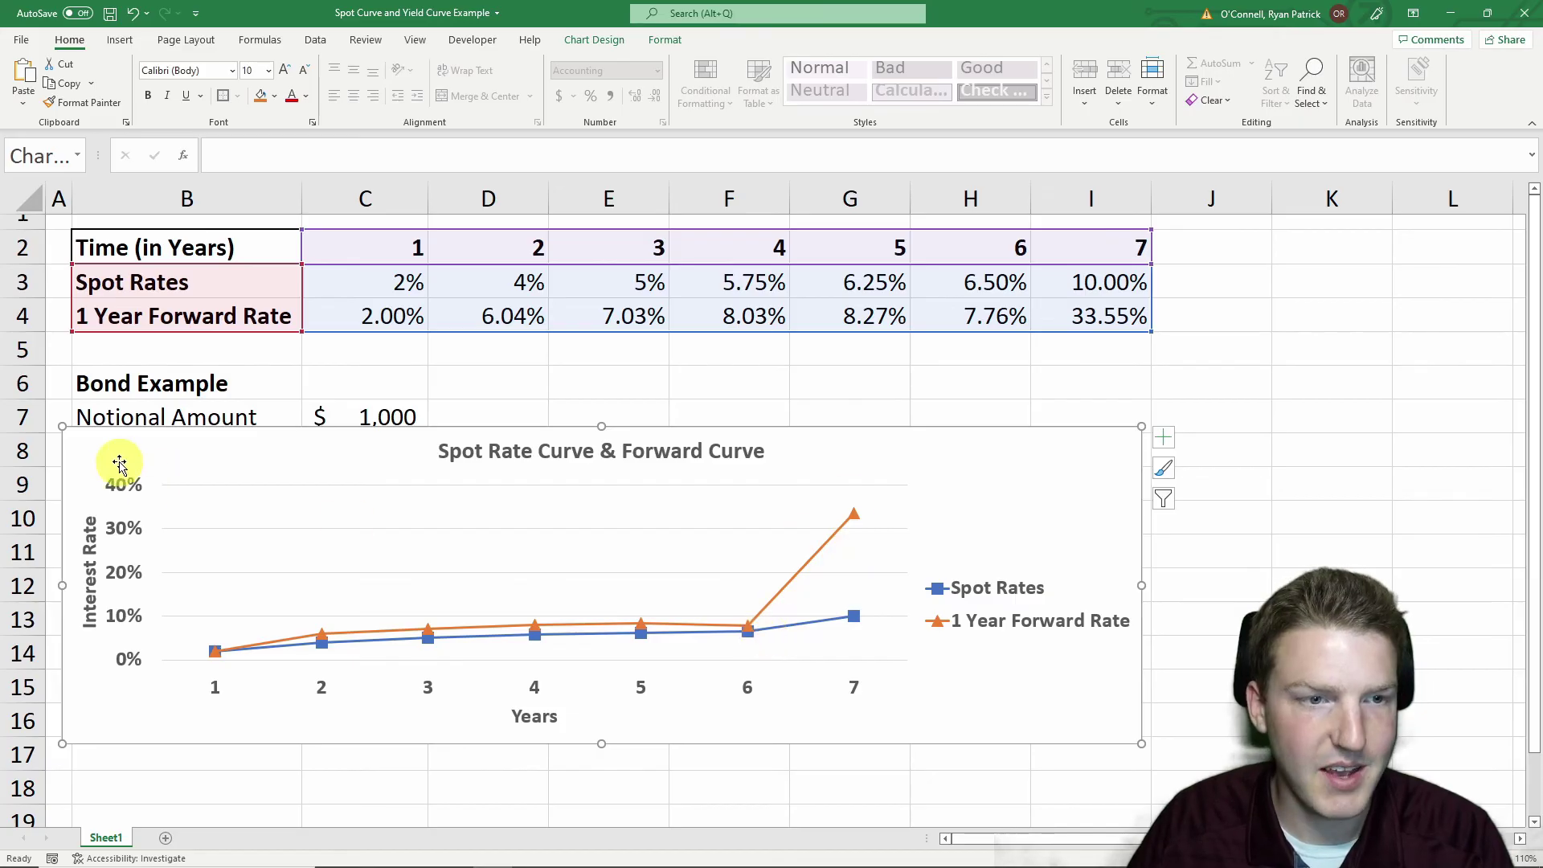
pyautogui.press('Escape')
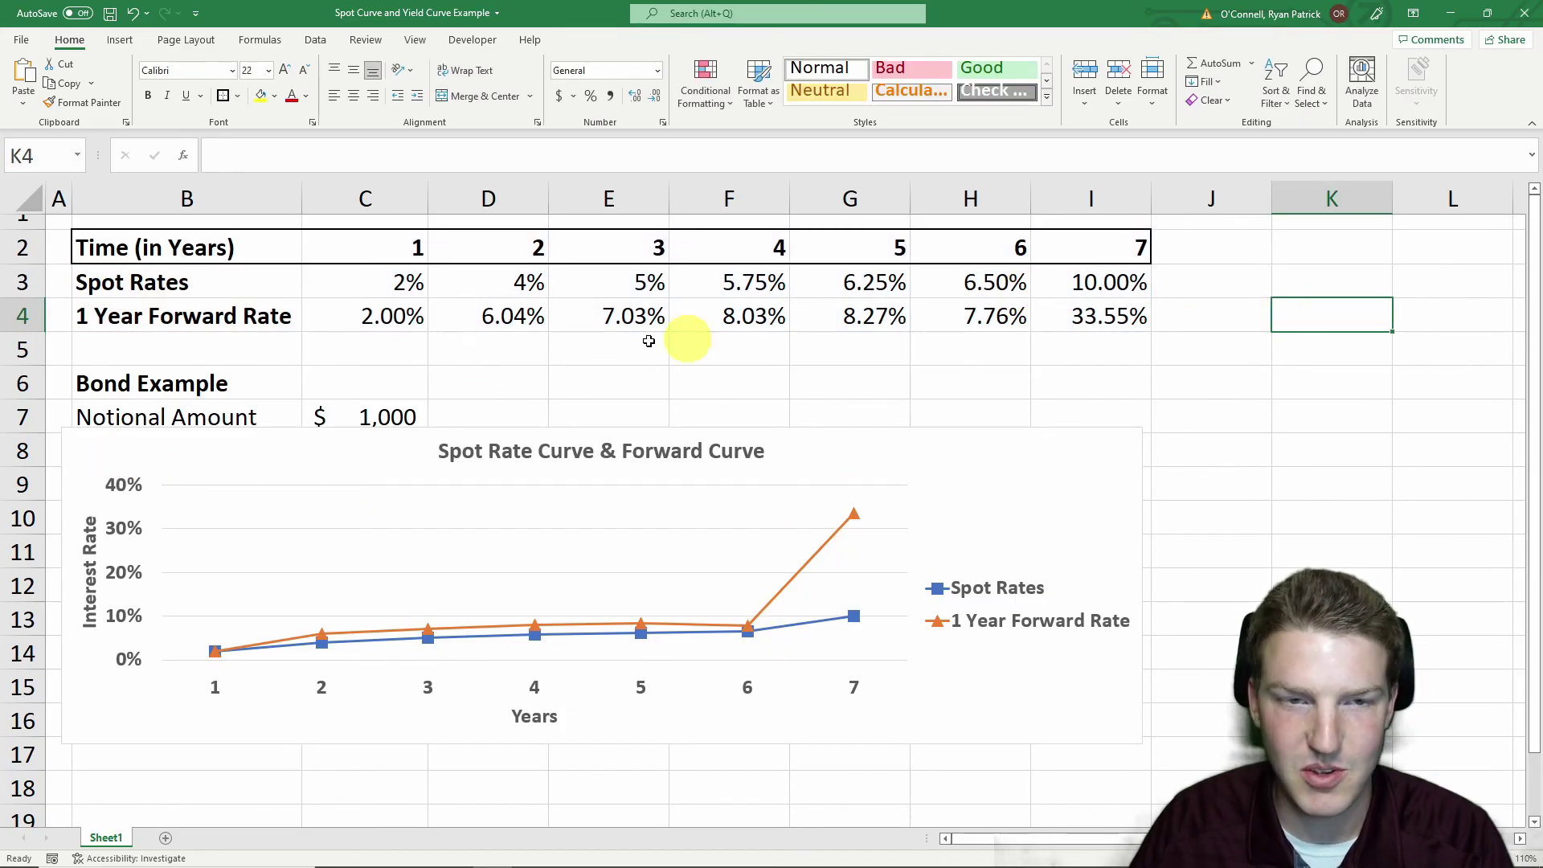
pyautogui.moveTo(113, 459); pyautogui.dragTo(123, 667)
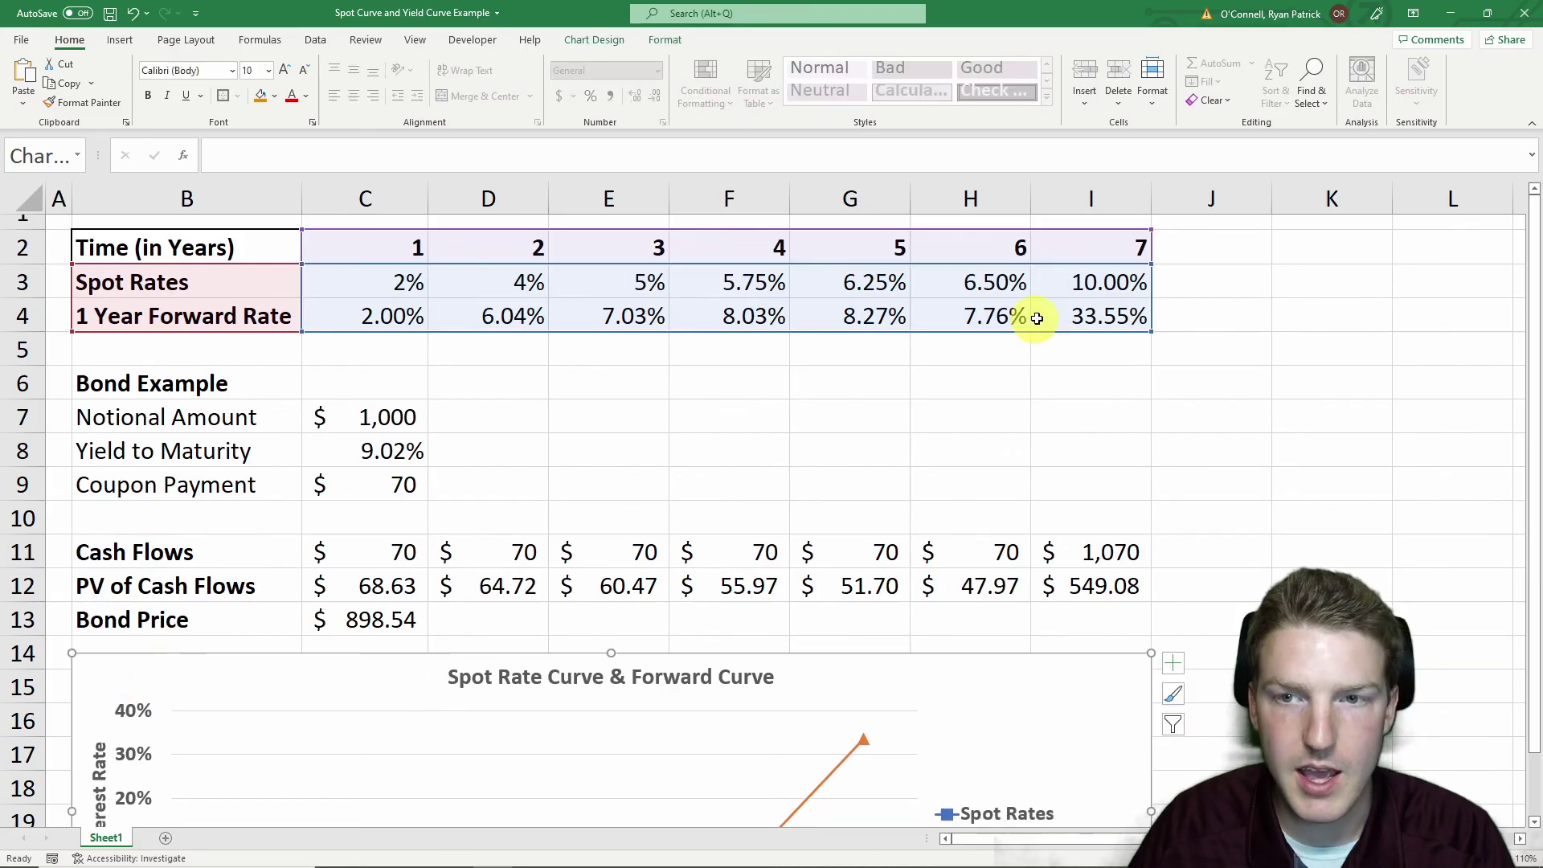
# Set the year-7 spot rate to 7% and move the chart up under the rate table.
pyautogui.click(1093, 289)
pyautogui.write('7%')
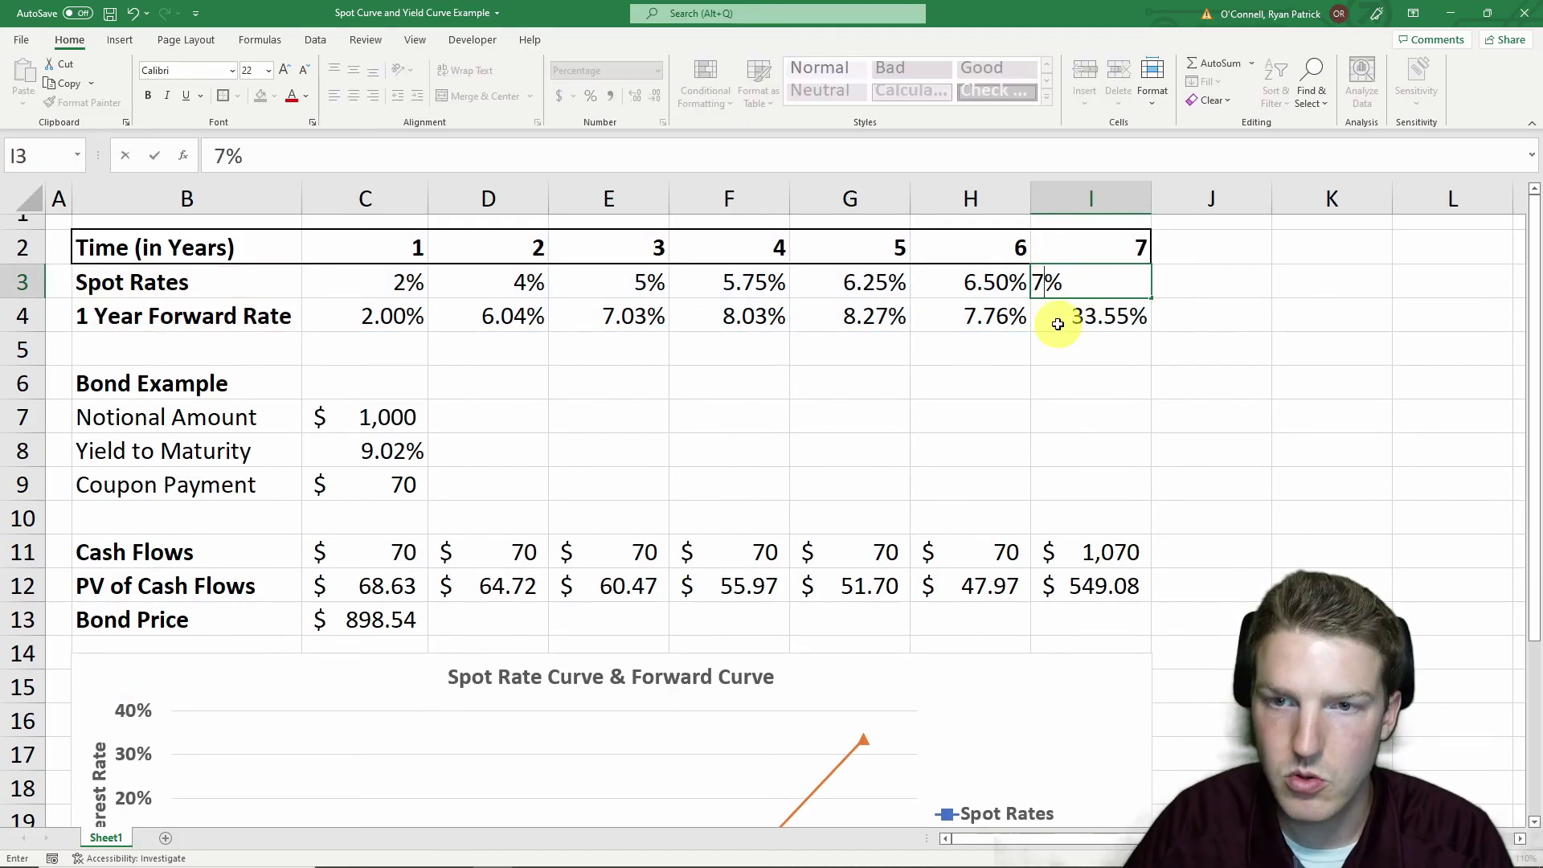
pyautogui.press('Return')
pyautogui.moveTo(110, 665); pyautogui.dragTo(107, 387)
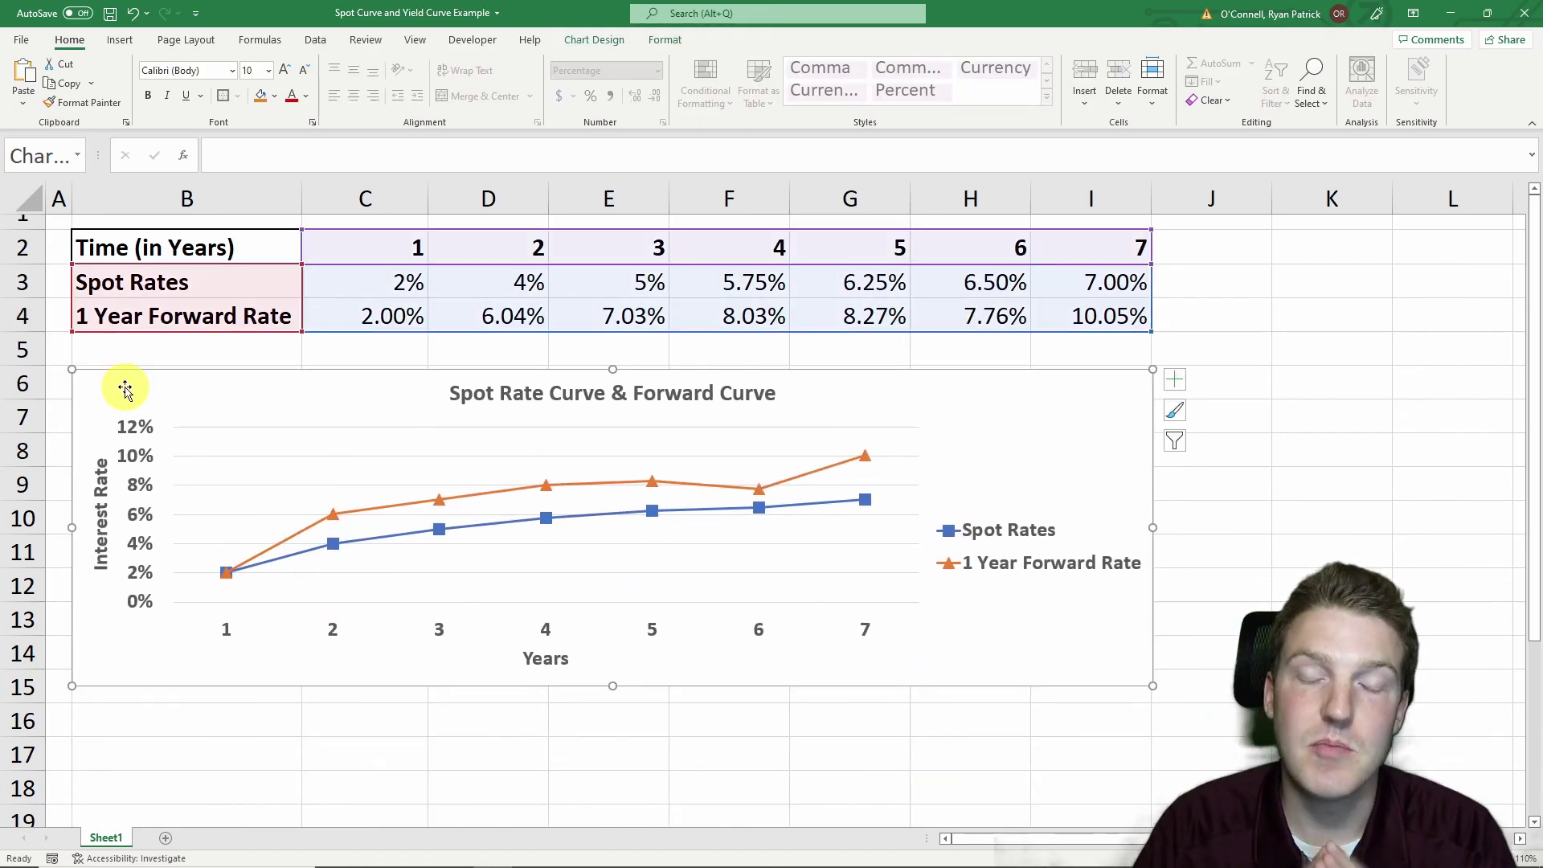